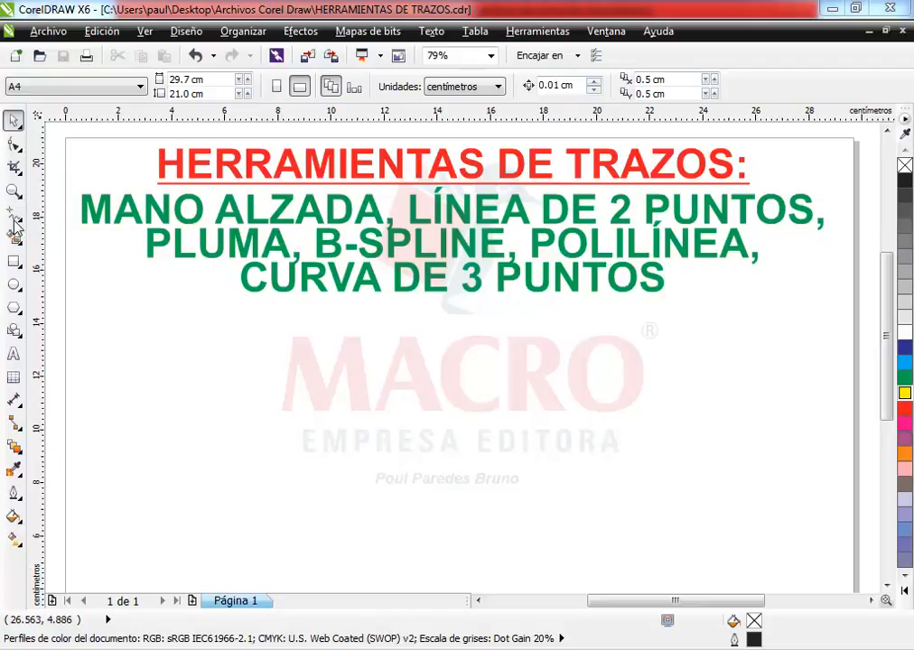
click(14, 219)
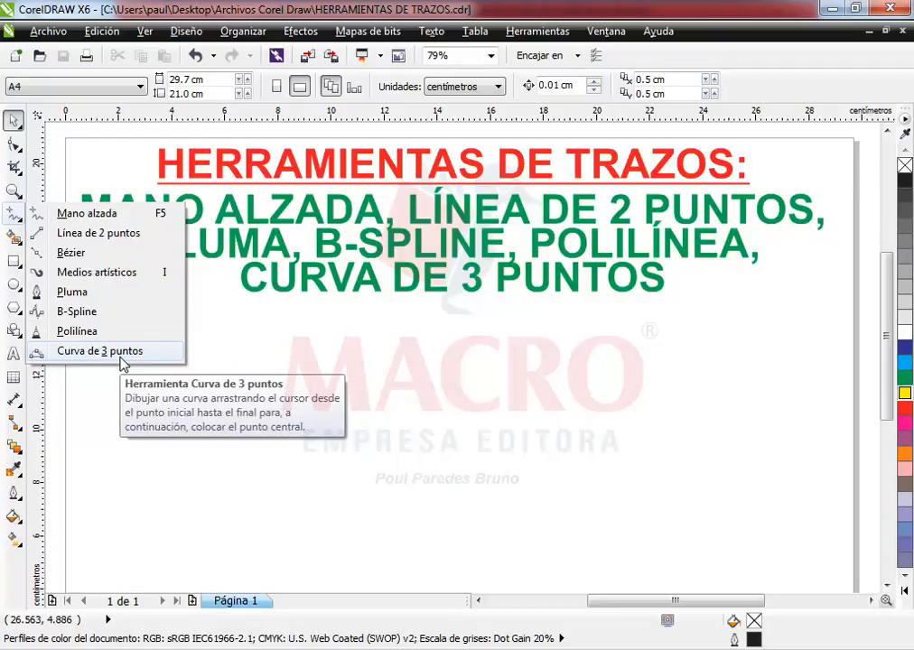
click(107, 171)
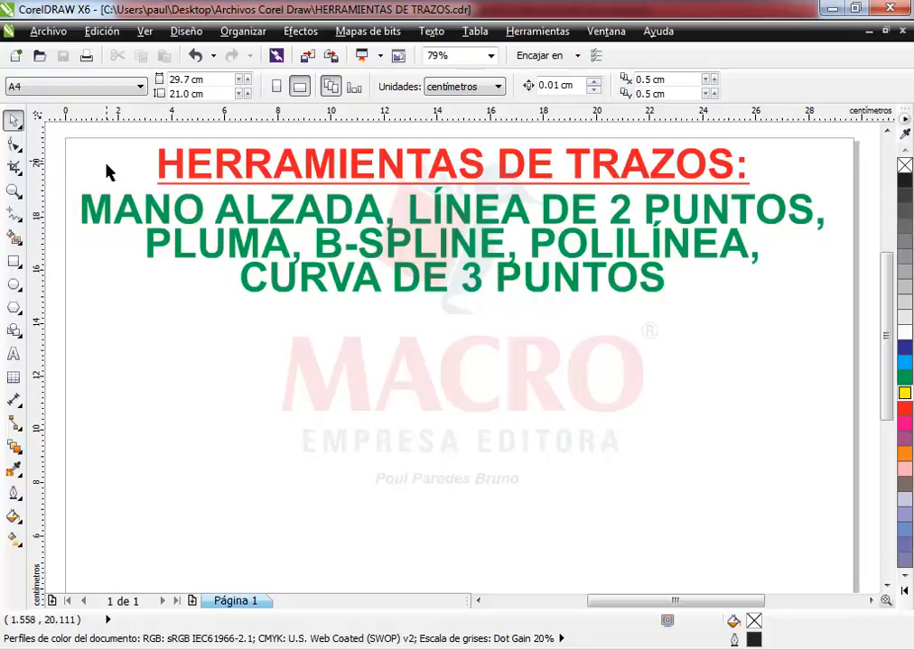
- Draw a closed wavy shape about 7.9 by 2.7 cm with the Freehand tool below the left part of the heading text
click(13, 220)
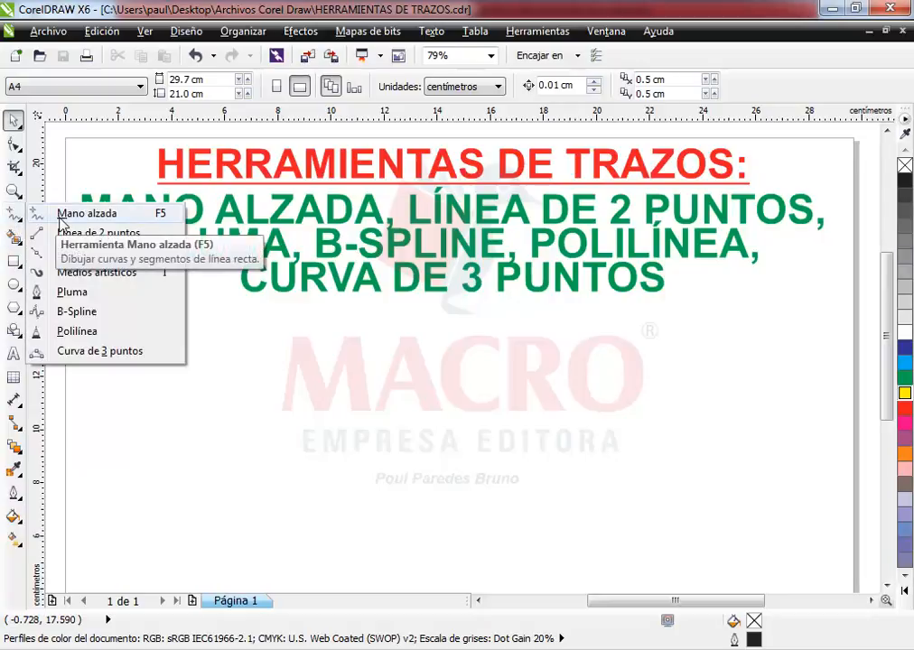
click(59, 217)
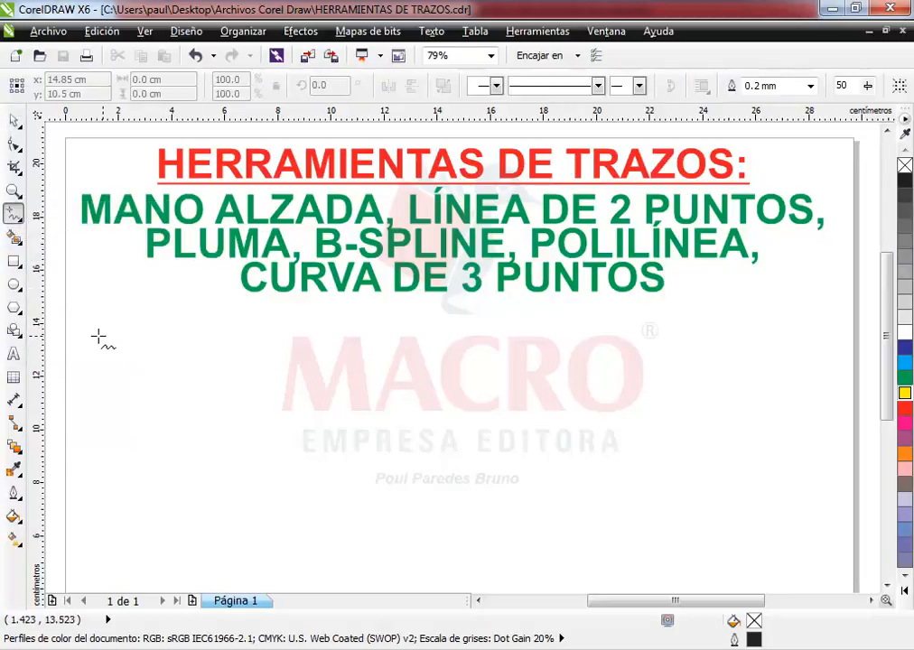
mouse_move(97, 335)
mouse_down()
mouse_move(161, 323)
mouse_move(187, 351)
mouse_move(263, 345)
mouse_move(276, 373)
mouse_move(309, 392)
mouse_move(219, 391)
mouse_up()
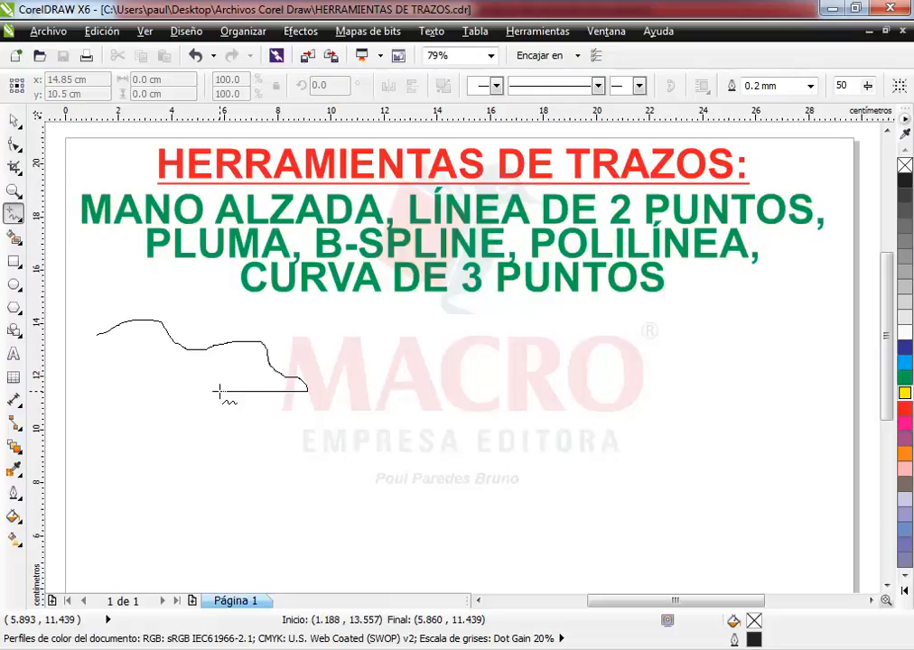
mouse_move(220, 391)
mouse_down()
mouse_move(150, 372)
mouse_move(126, 389)
mouse_move(112, 380)
mouse_move(97, 334)
mouse_up()
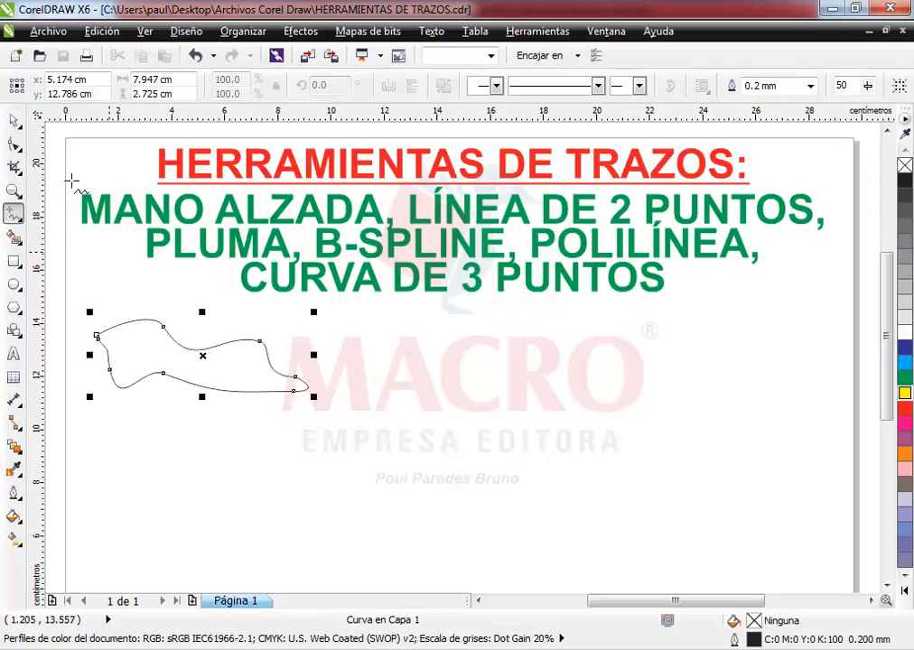
- Fill the closed wavy shape with green (C:100 M:0 Y:100 K:0) and deselect it
click(15, 124)
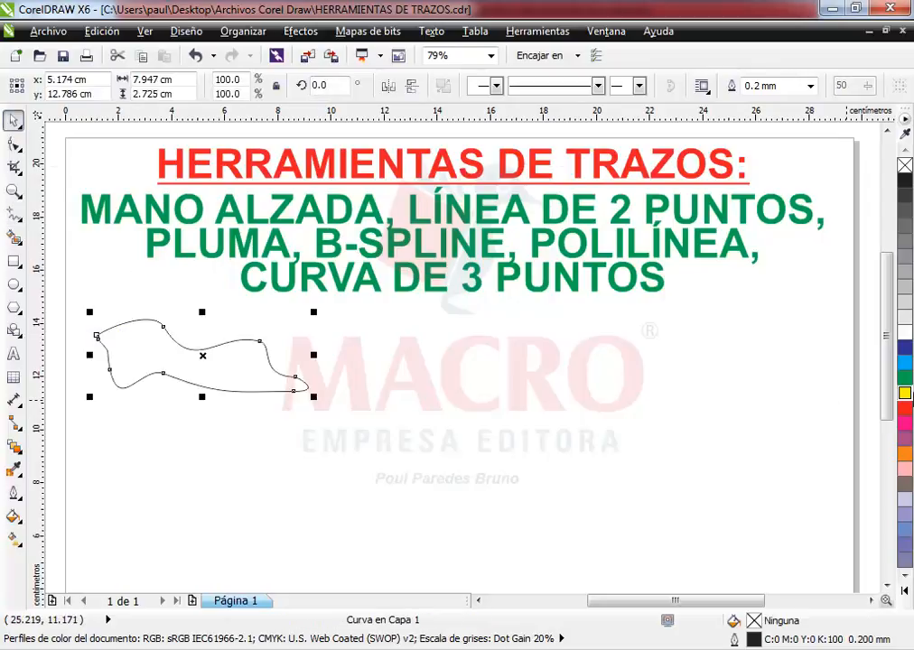
click(904, 375)
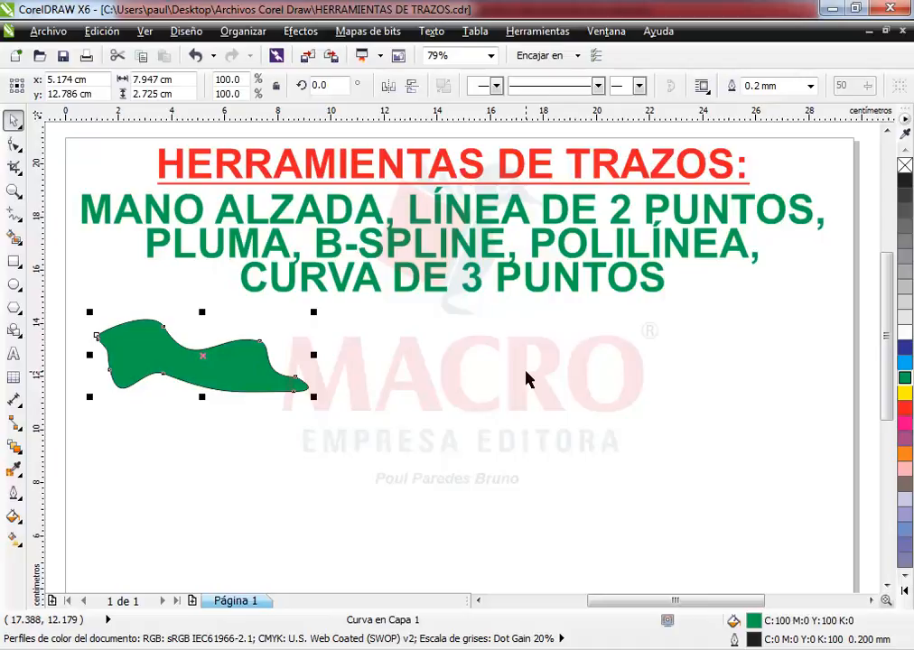
click(189, 393)
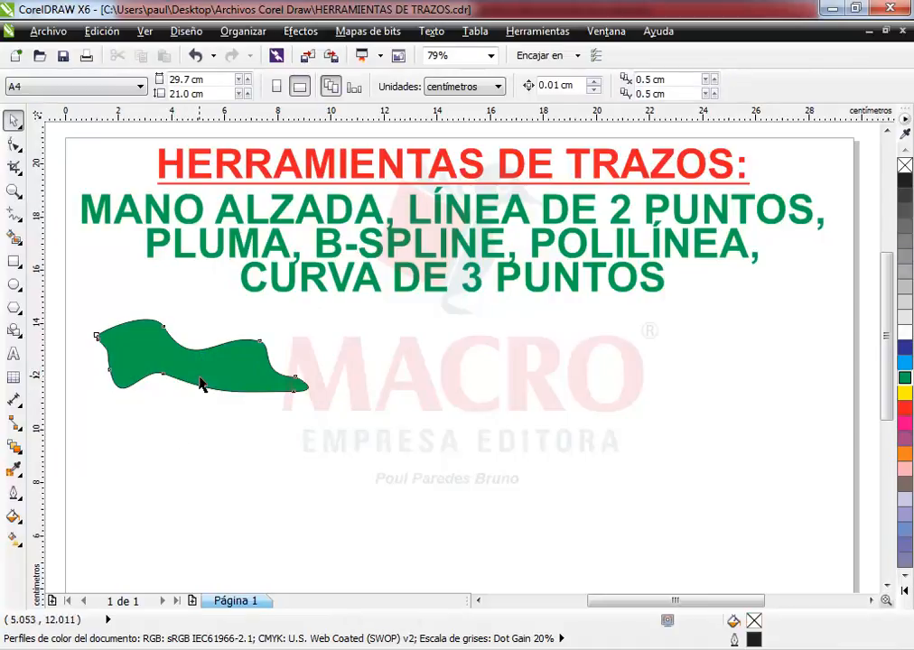
- Resize the green shape proportionally to about two thirds of its drawn size, keeping its upper-left corner in place
click(276, 390)
drag(314, 398, 197, 361)
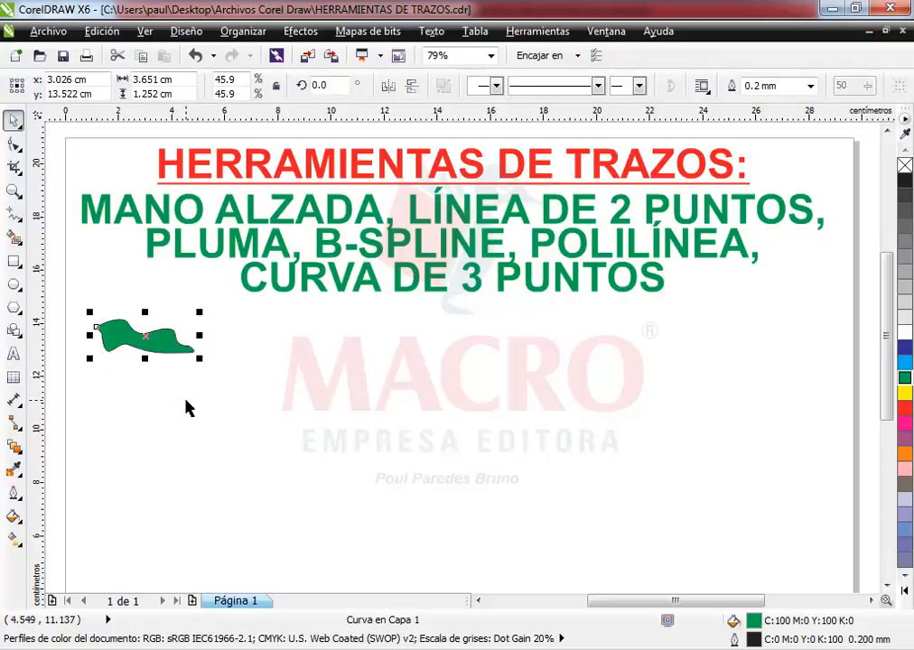
click(187, 405)
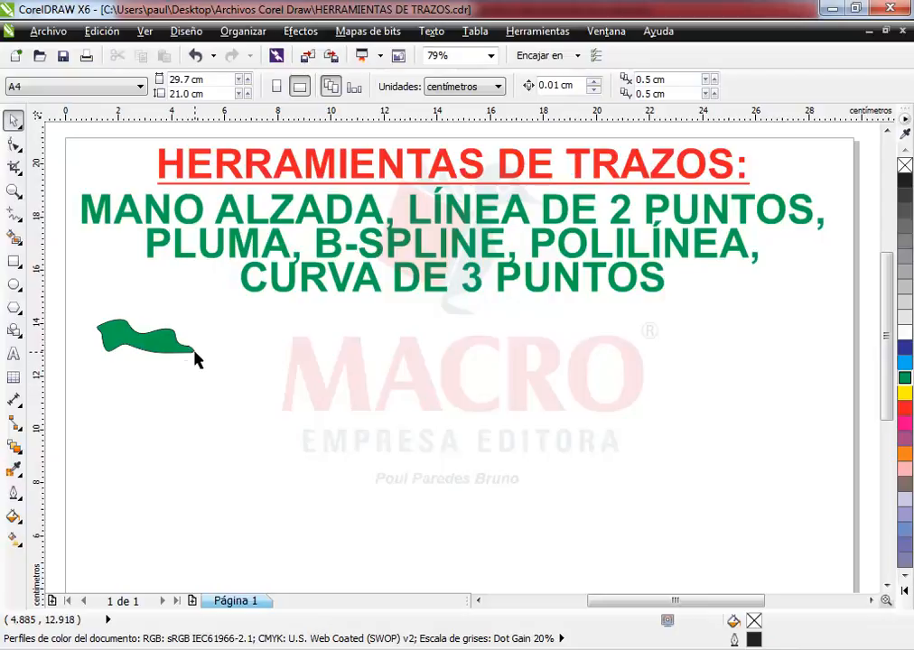
click(192, 351)
drag(198, 355, 252, 381)
click(167, 408)
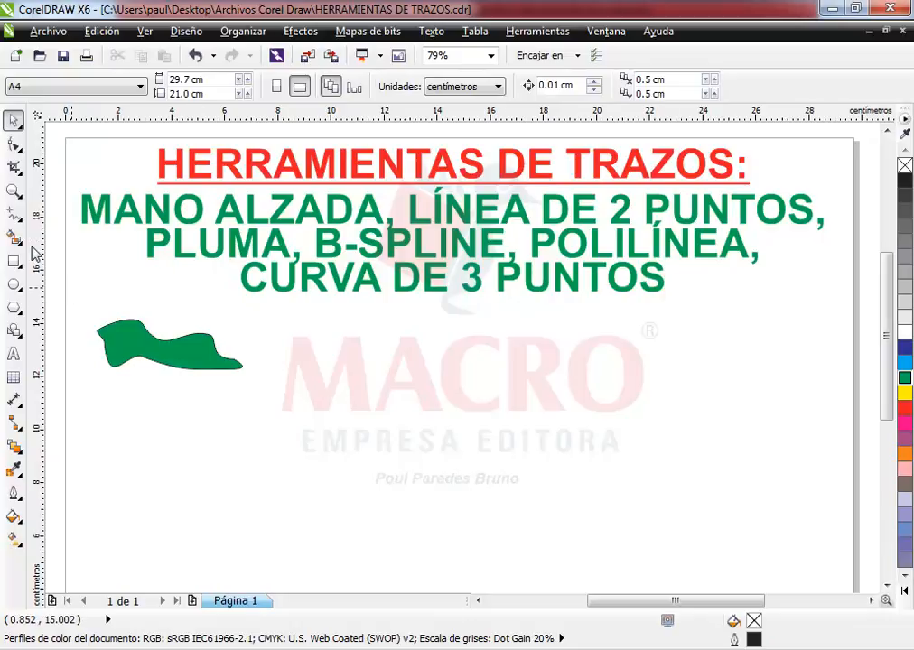
- Draw a closed six-sided polygon from connected segments with the 2-Point Line tool, just right of the green shape
click(17, 221)
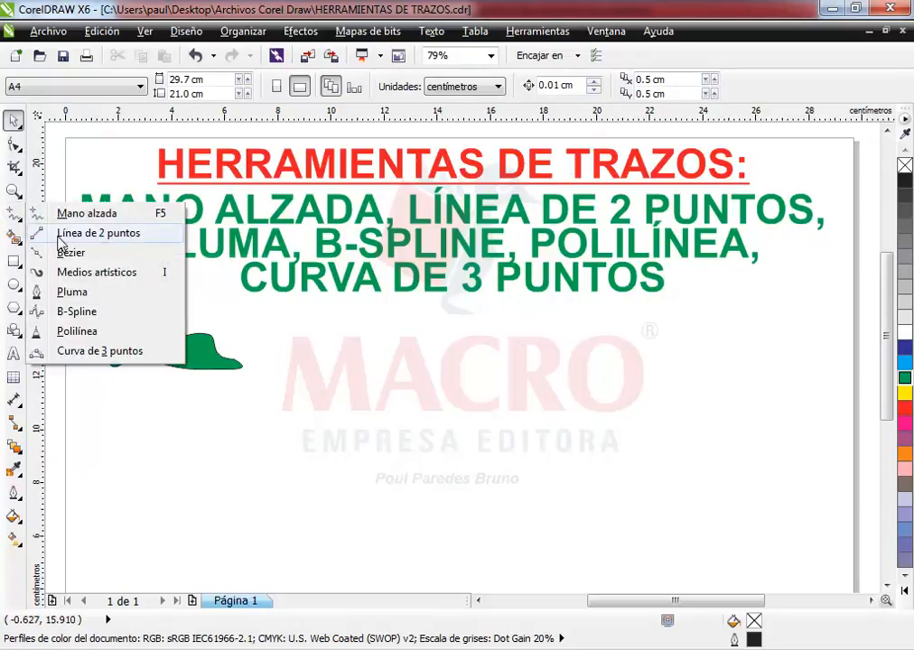
click(90, 233)
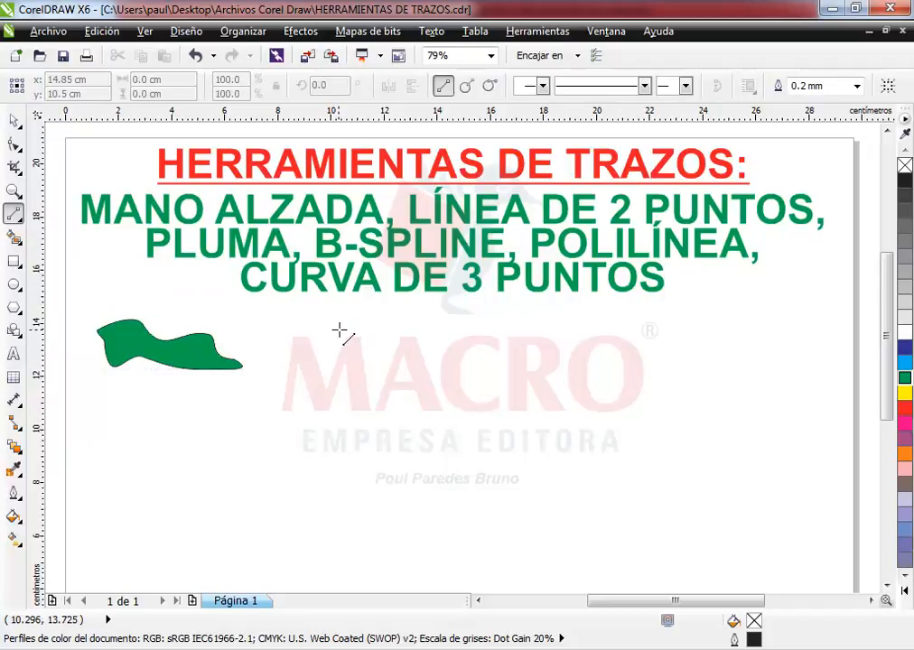
drag(348, 323, 308, 365)
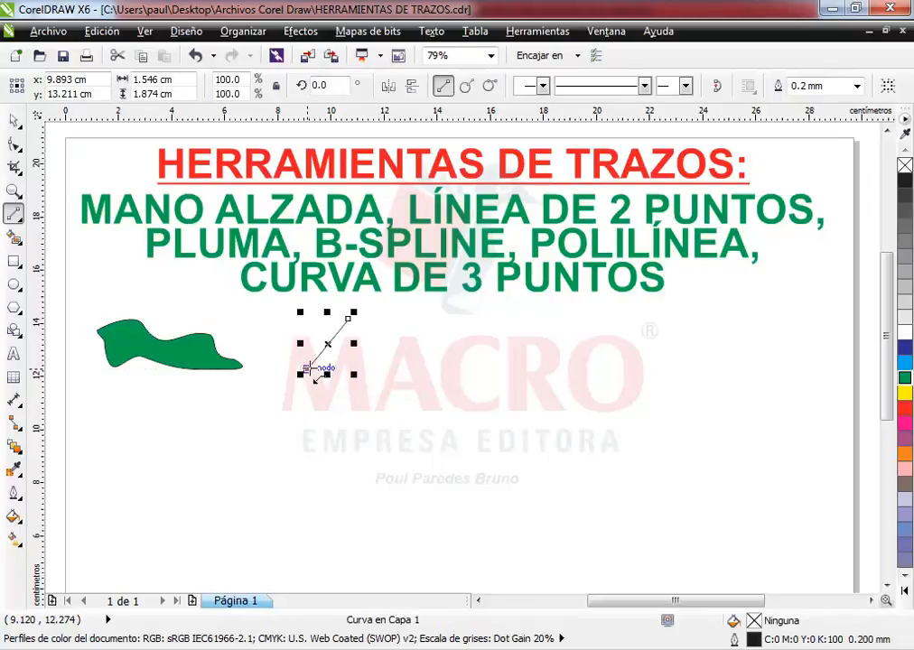
drag(308, 368, 359, 386)
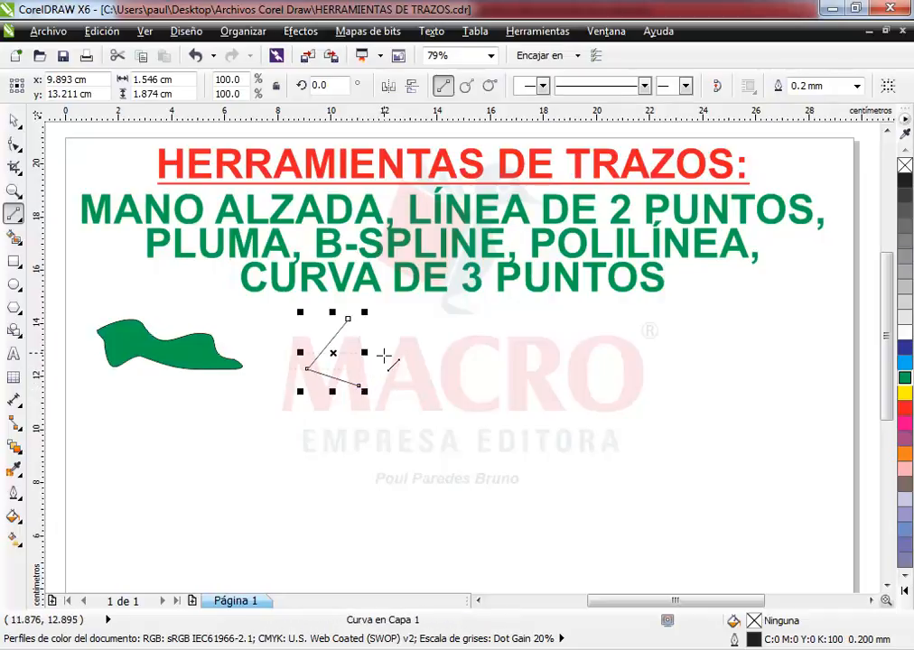
drag(360, 387, 431, 366)
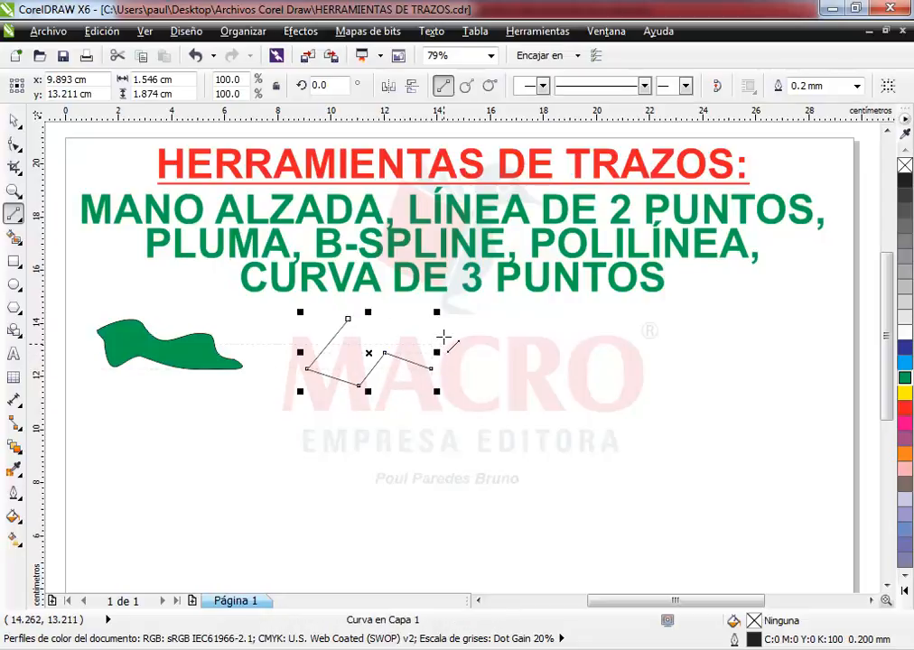
drag(432, 367, 449, 335)
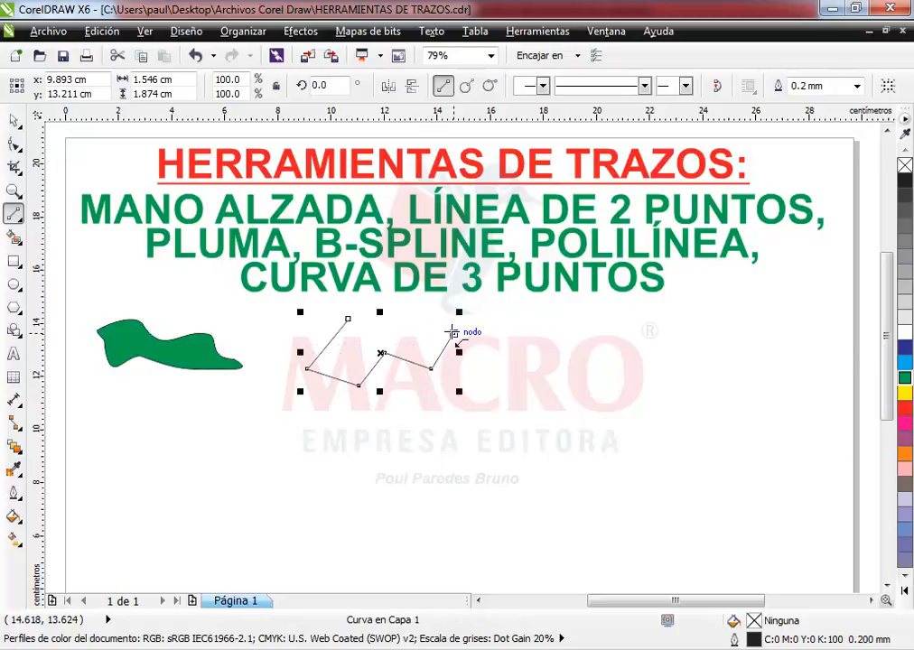
drag(450, 332, 348, 320)
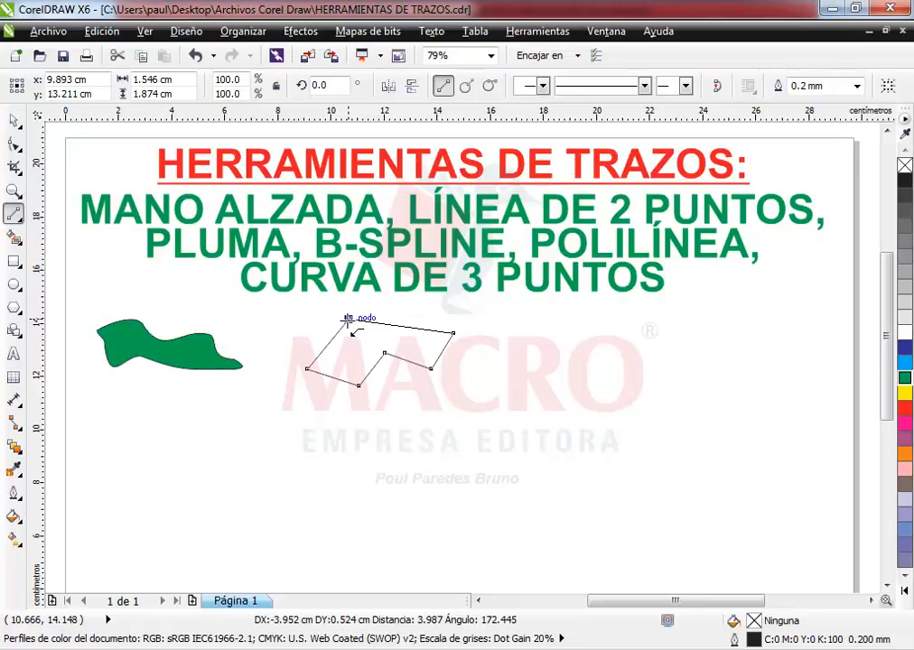
drag(348, 321, 349, 320)
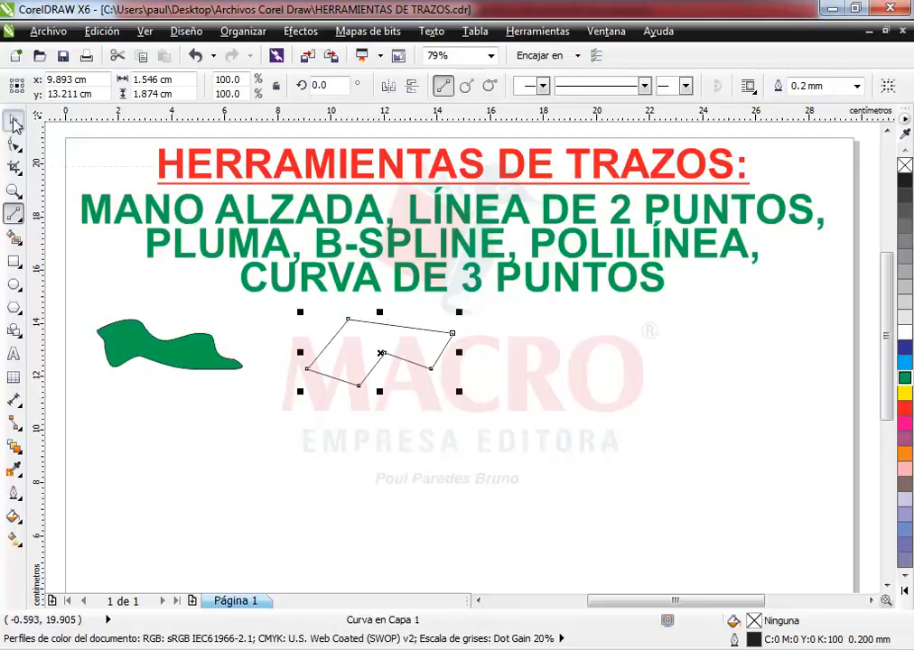
- Fill the six-sided polygon with cyan blue (C:100 M:0 Y:0 K:0)
click(15, 123)
click(92, 123)
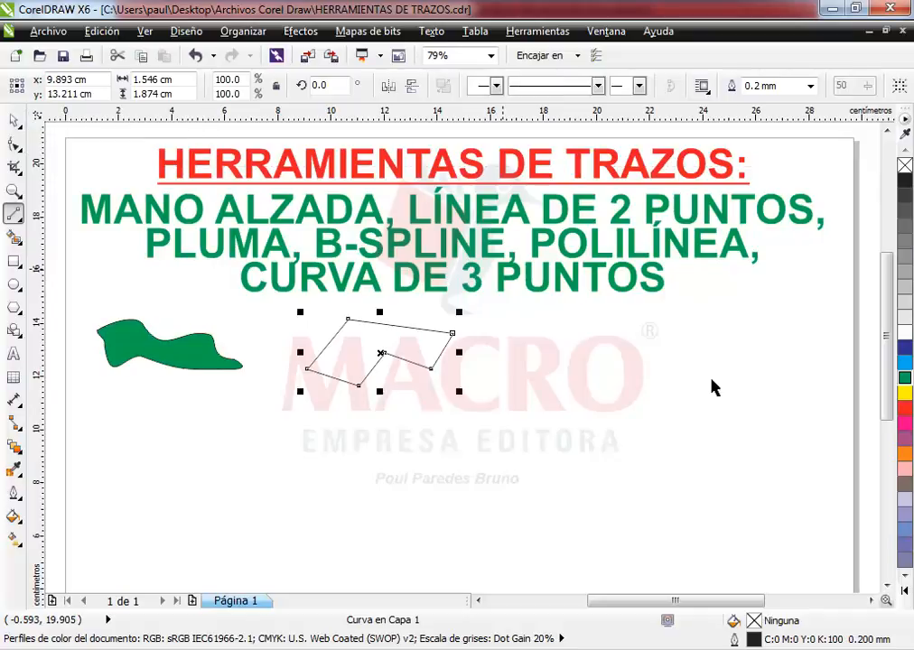
click(904, 363)
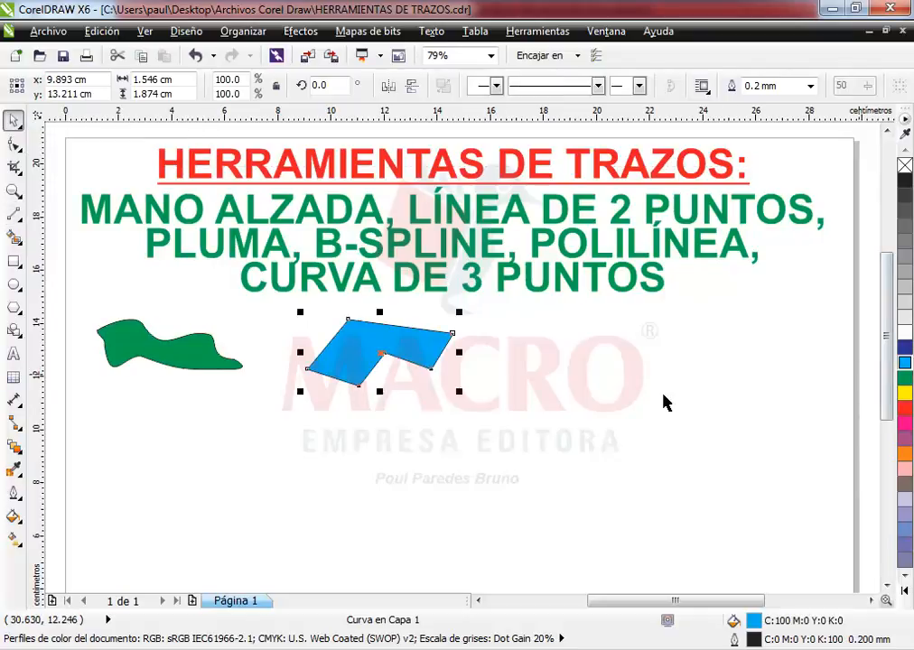
- Scale the blue polygon down to 50% and move it closer to the green shape
drag(426, 381, 377, 371)
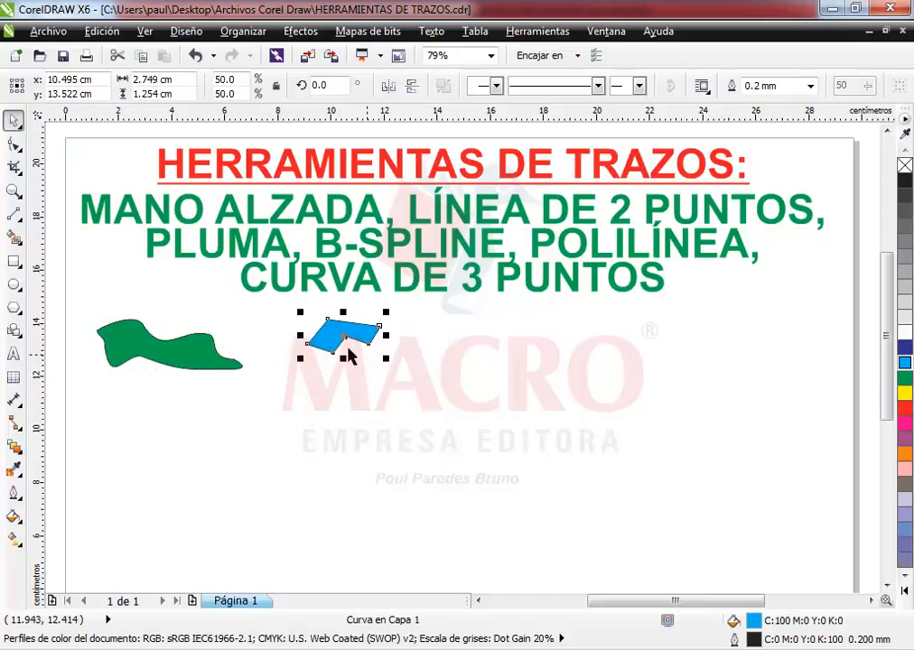
drag(329, 336, 294, 352)
click(375, 344)
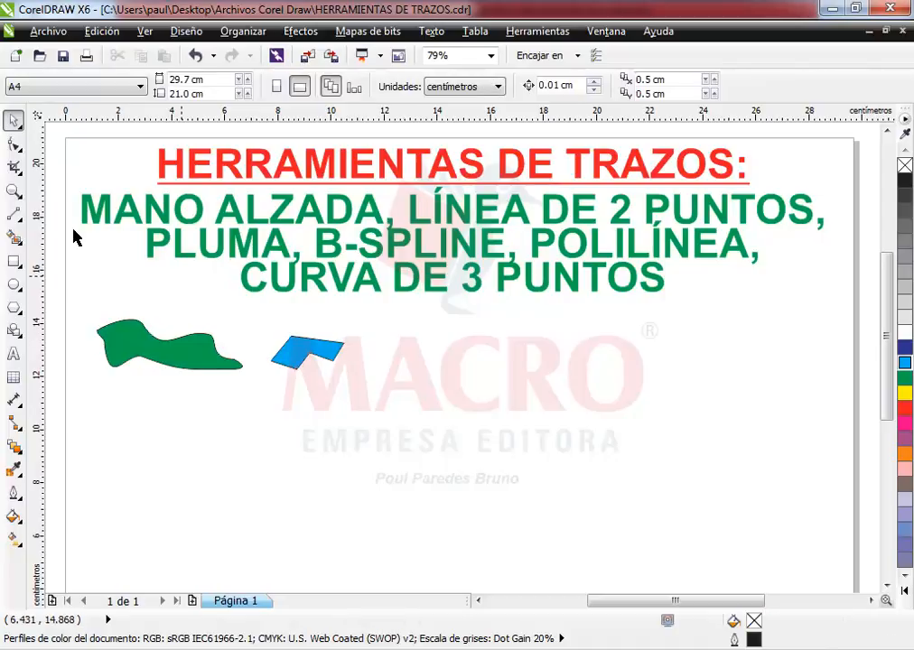
- Draw a single rising diagonal line about 2.5 cm wide and 1.6 cm high with the 2-Point Line tool, right of the blue polygon
click(14, 214)
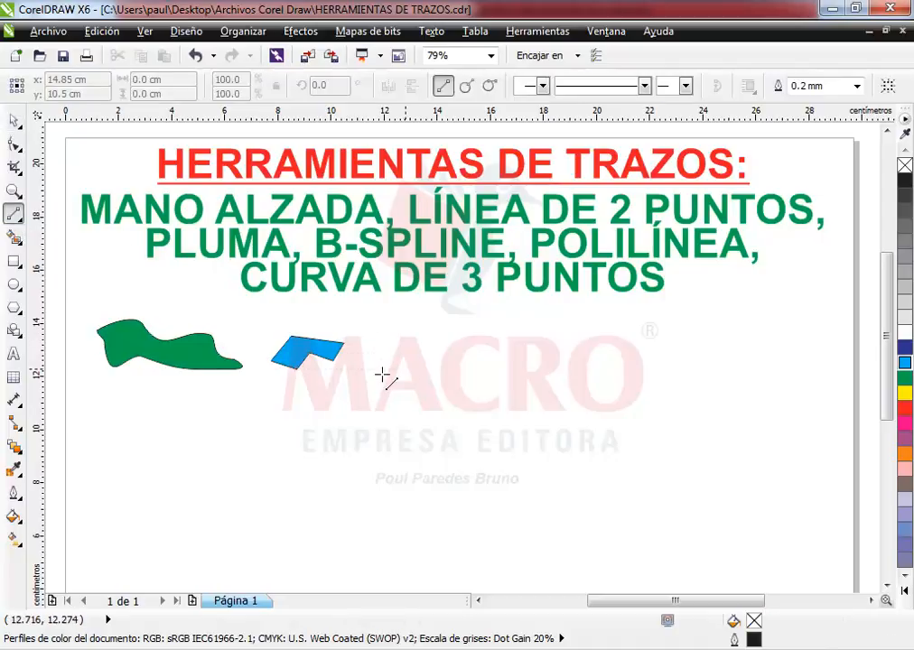
click(381, 369)
click(446, 327)
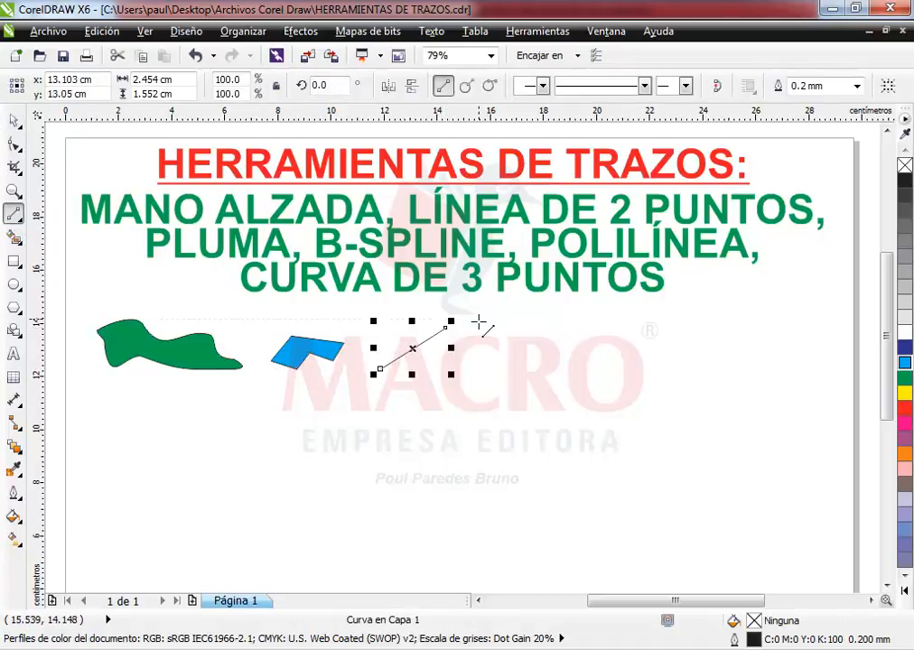
click(13, 120)
click(332, 399)
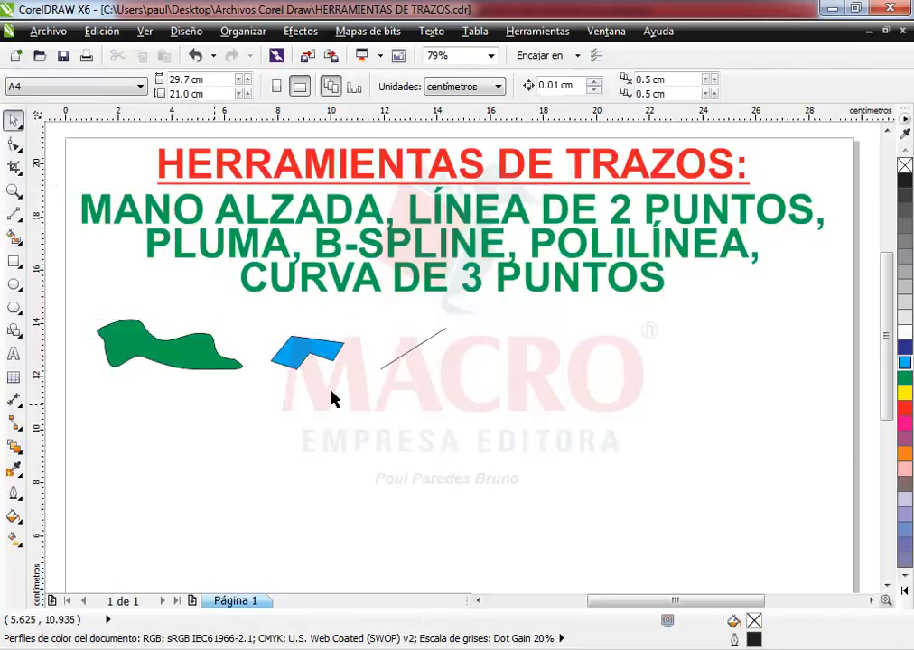
- Enlarge the blue polygon to about 3.7 by 1.7 cm and reposition the diagonal line just to its right
click(404, 357)
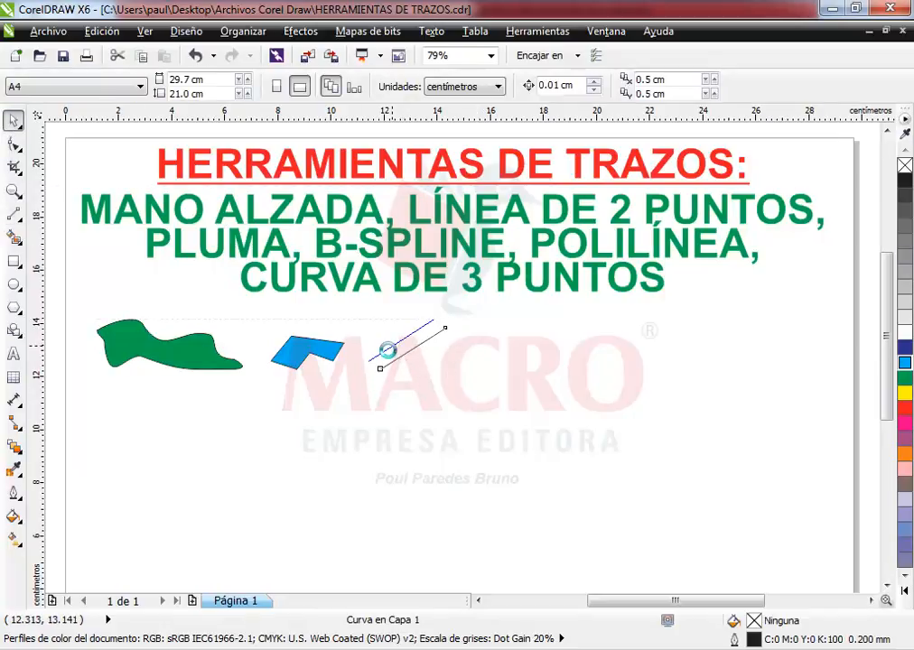
click(319, 354)
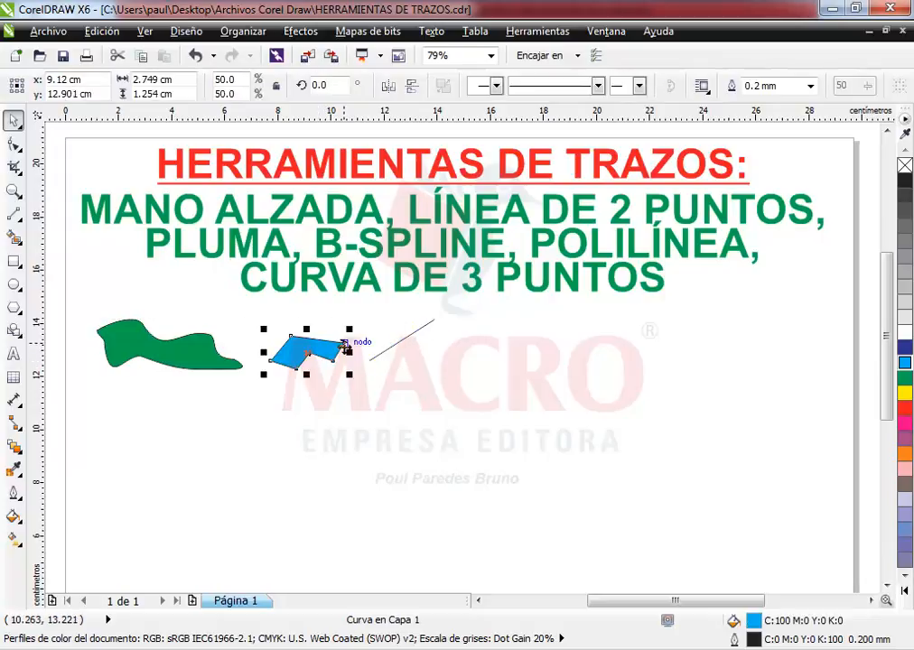
drag(348, 330, 432, 351)
click(398, 350)
click(339, 357)
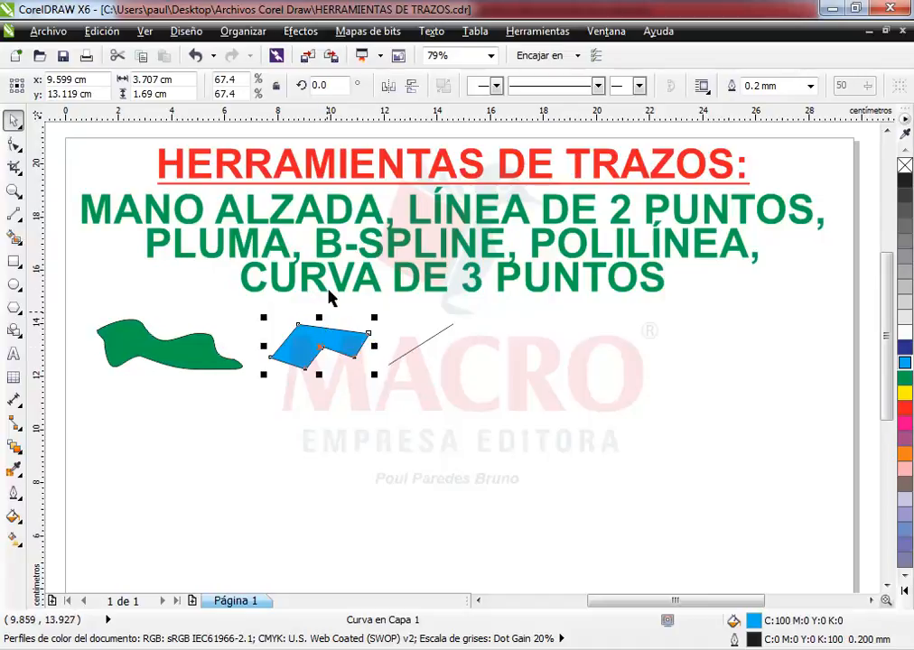
click(465, 354)
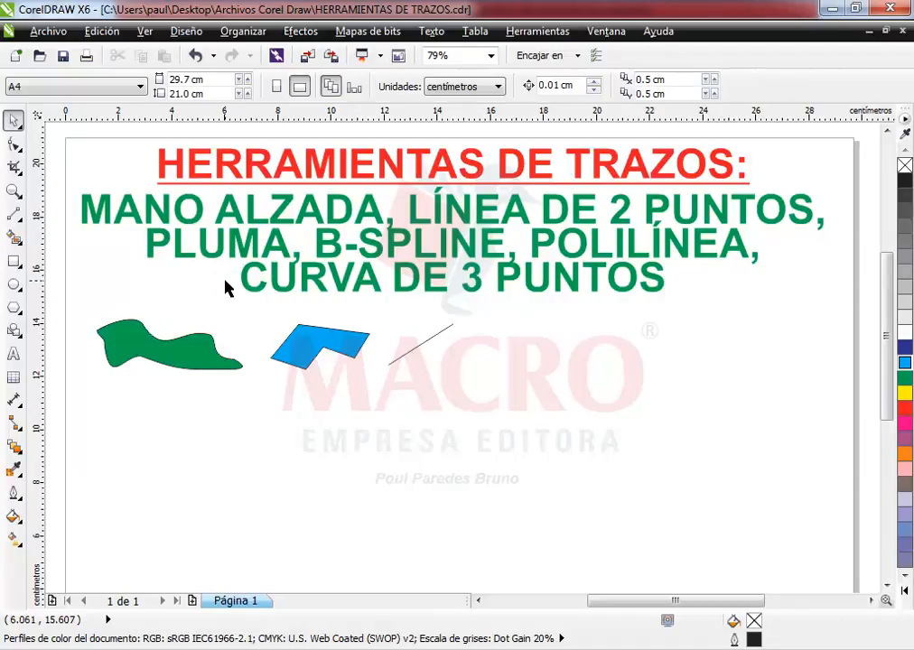
- Draw a closed shape of mixed straight and curved segments, about 11.3 by 3.3 cm, right of the diagonal line with the Pen tool
click(14, 214)
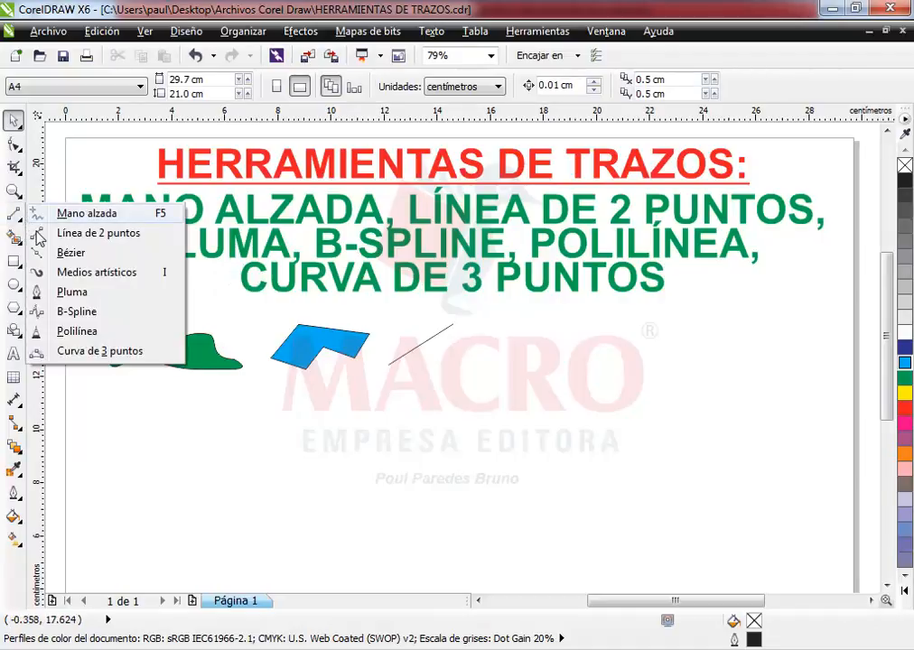
click(73, 293)
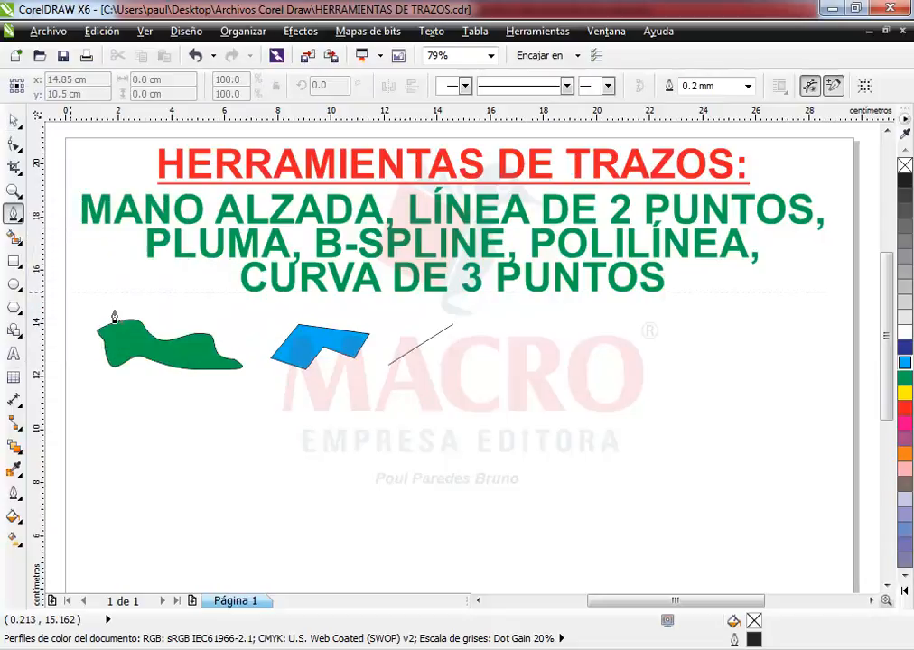
click(488, 366)
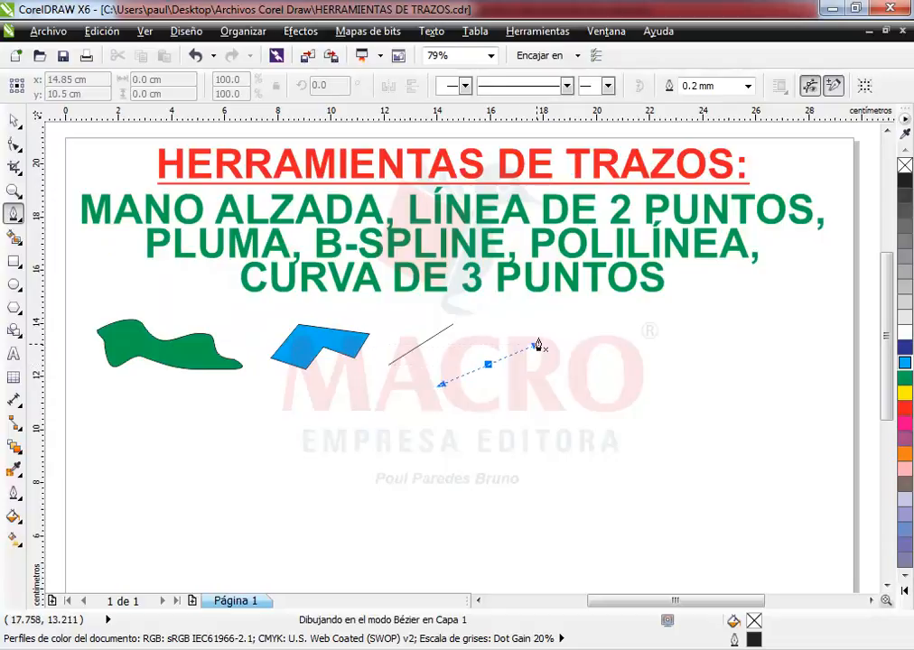
click(607, 323)
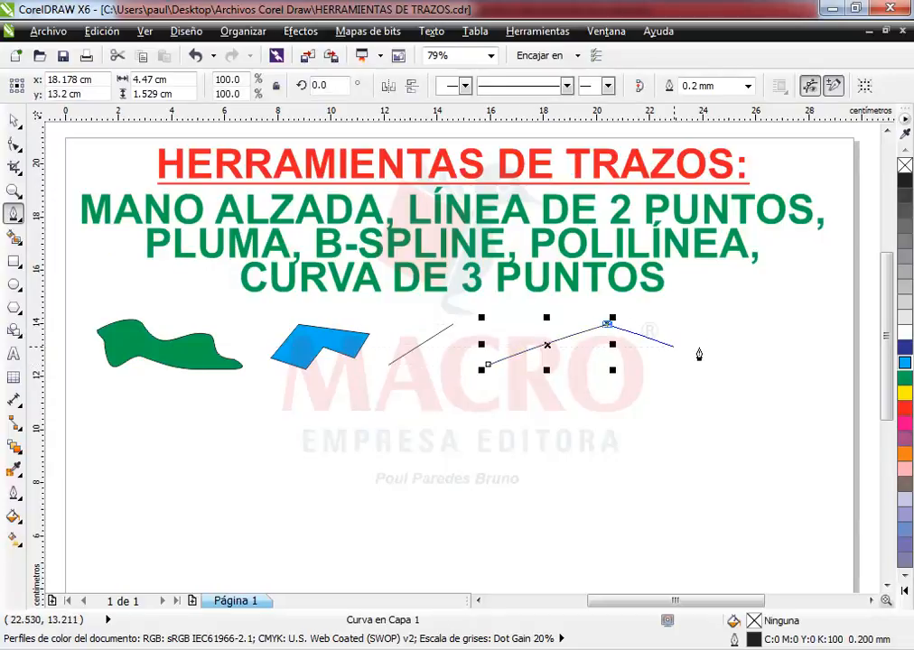
drag(698, 364, 789, 401)
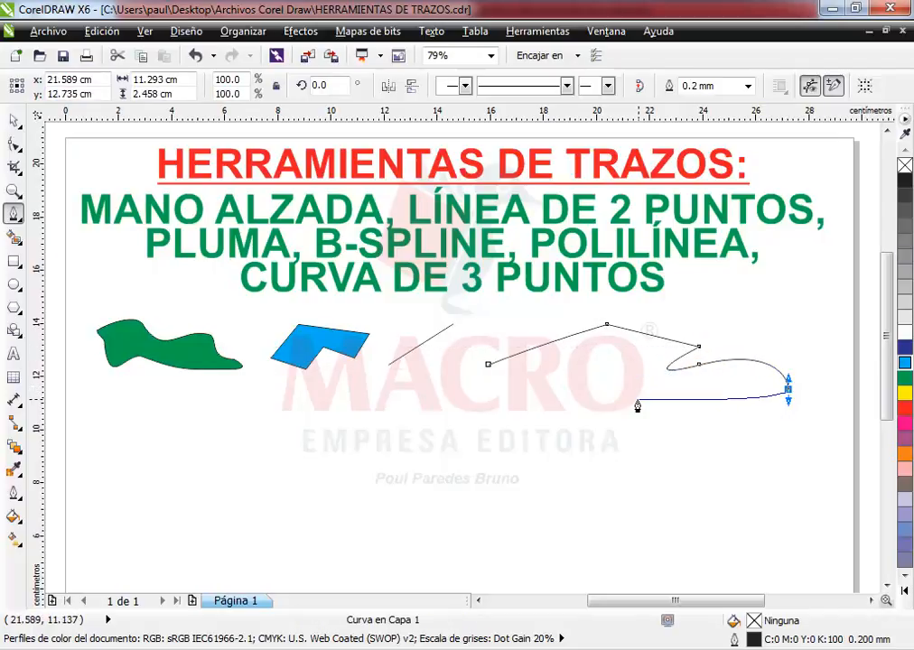
click(624, 369)
click(615, 413)
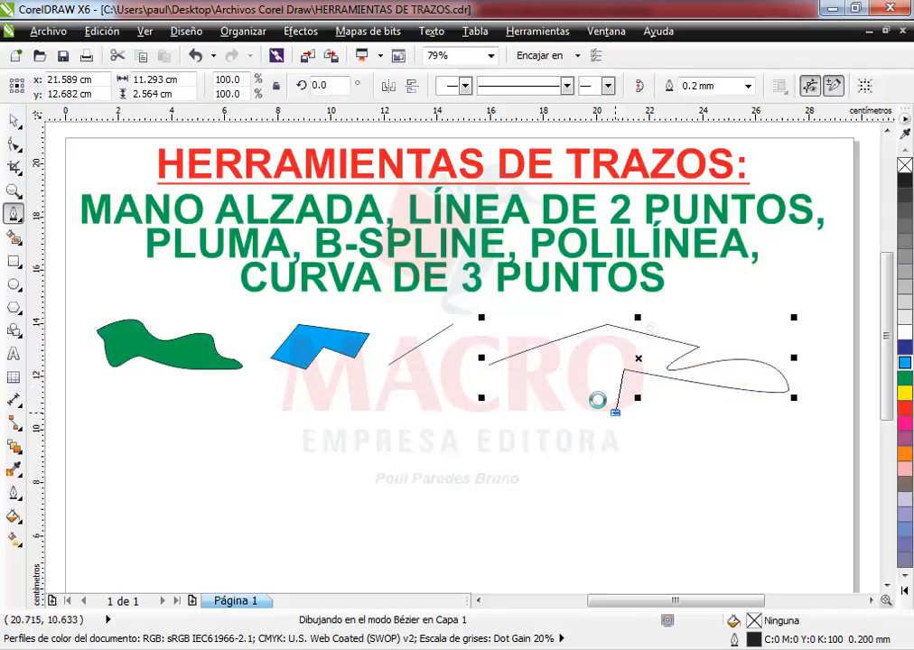
click(485, 368)
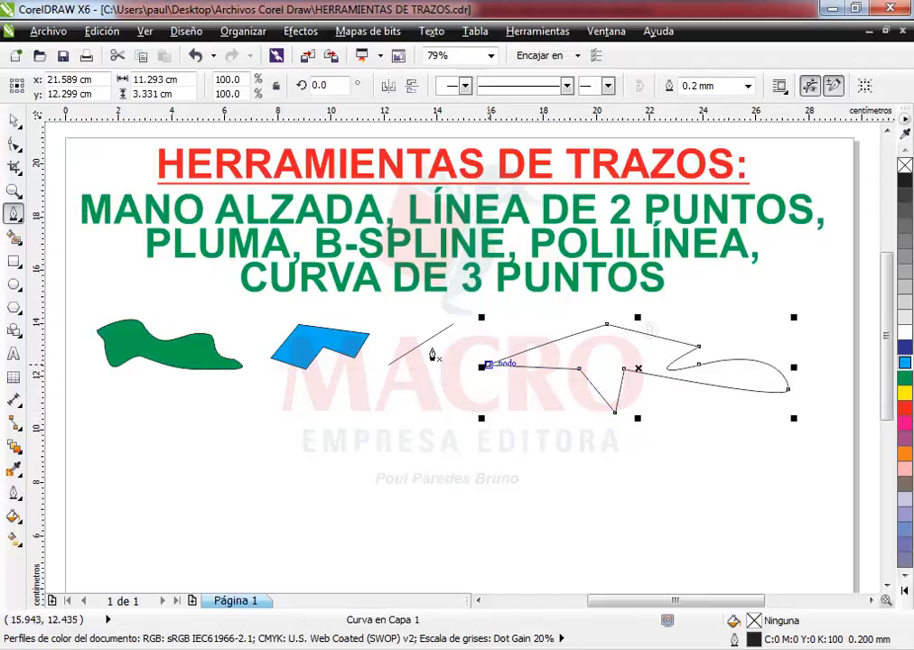
- Fill the pen-drawn shape with red (C:0 M:100 Y:100 K:0) and move it slightly up and to the right
click(14, 120)
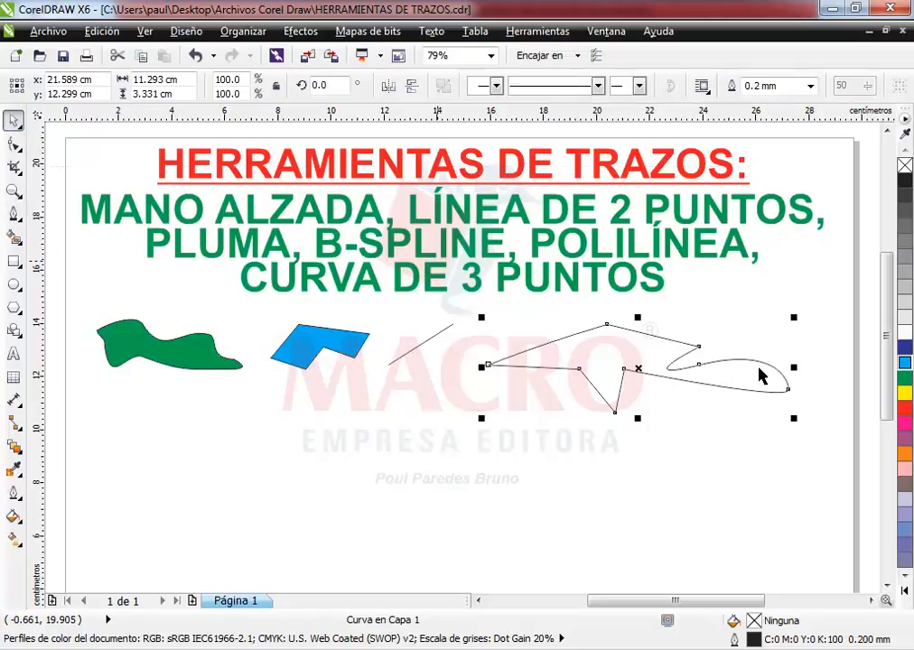
click(904, 362)
click(904, 377)
click(904, 393)
click(904, 408)
mouse_move(746, 387)
mouse_down()
mouse_move(737, 376)
mouse_move(752, 375)
mouse_up()
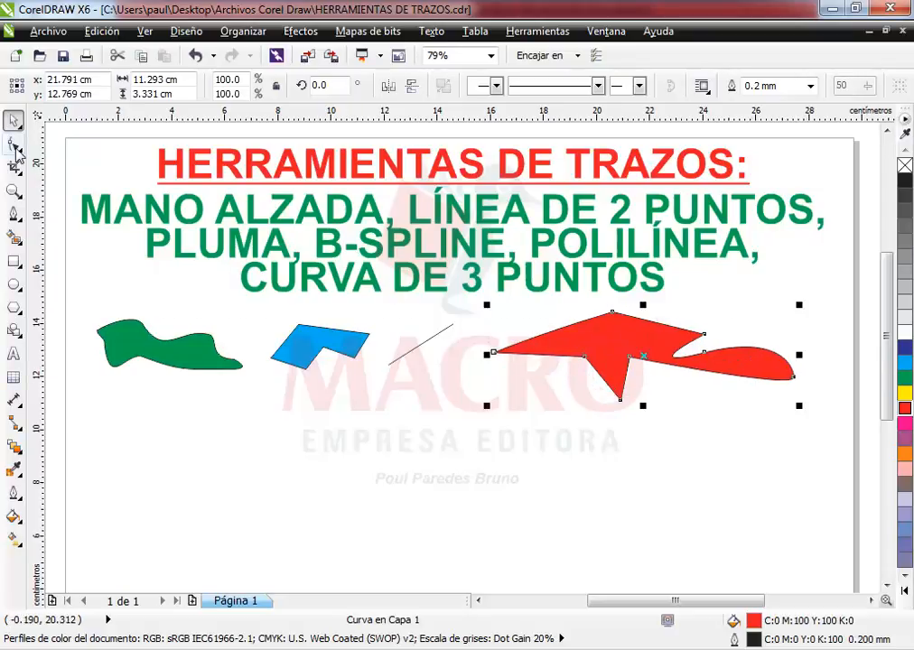
- Select the nodes on the left half of the red shape with the Shape tool and convert their segments to curves
click(14, 145)
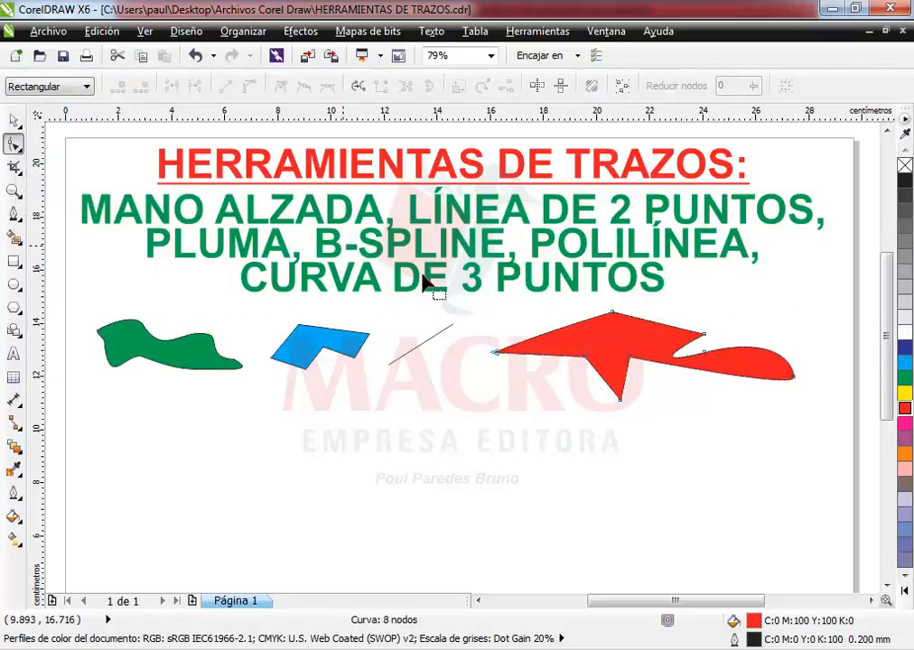
drag(489, 307, 661, 428)
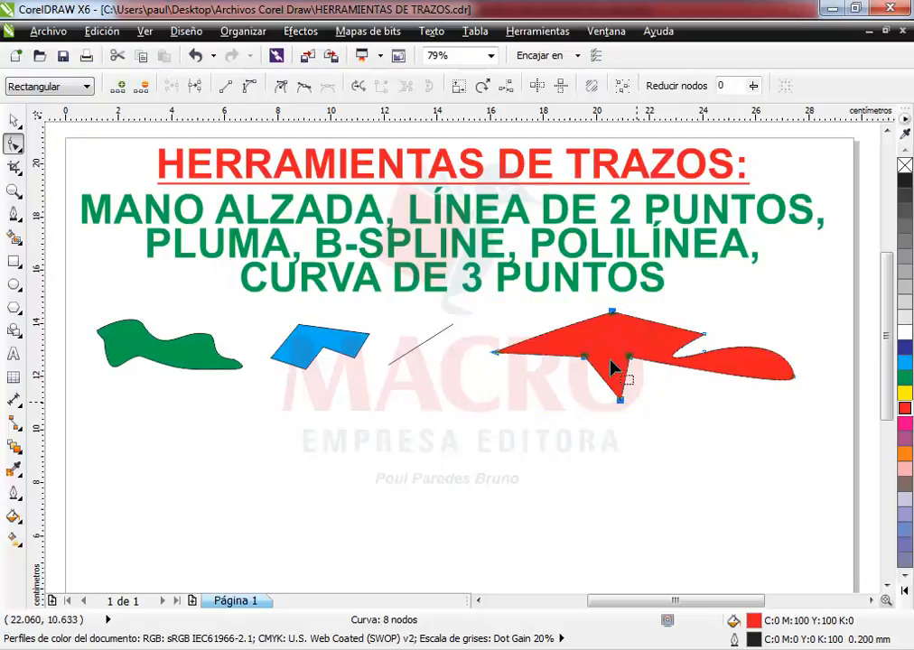
right_click(611, 362)
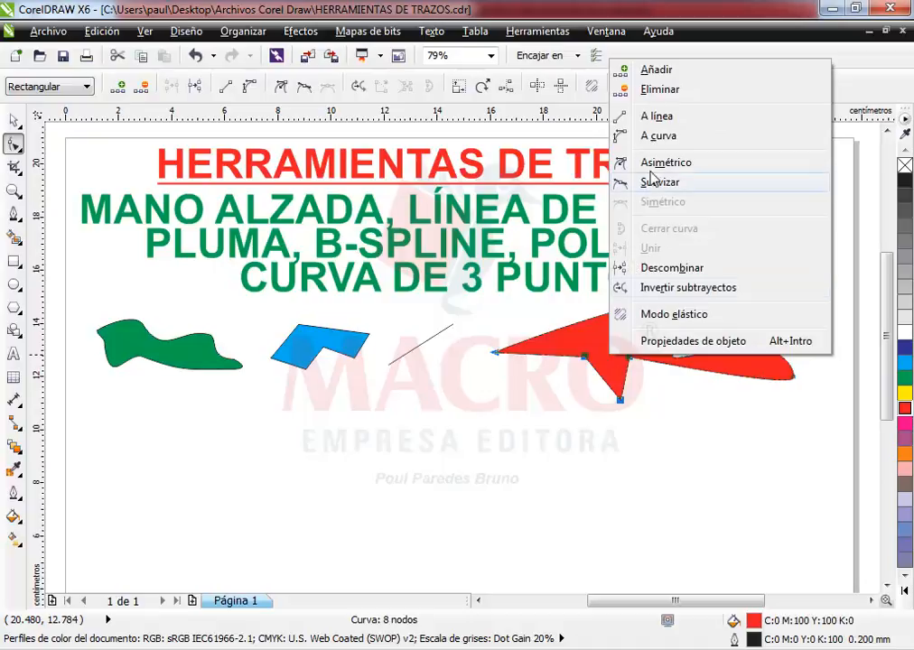
click(655, 139)
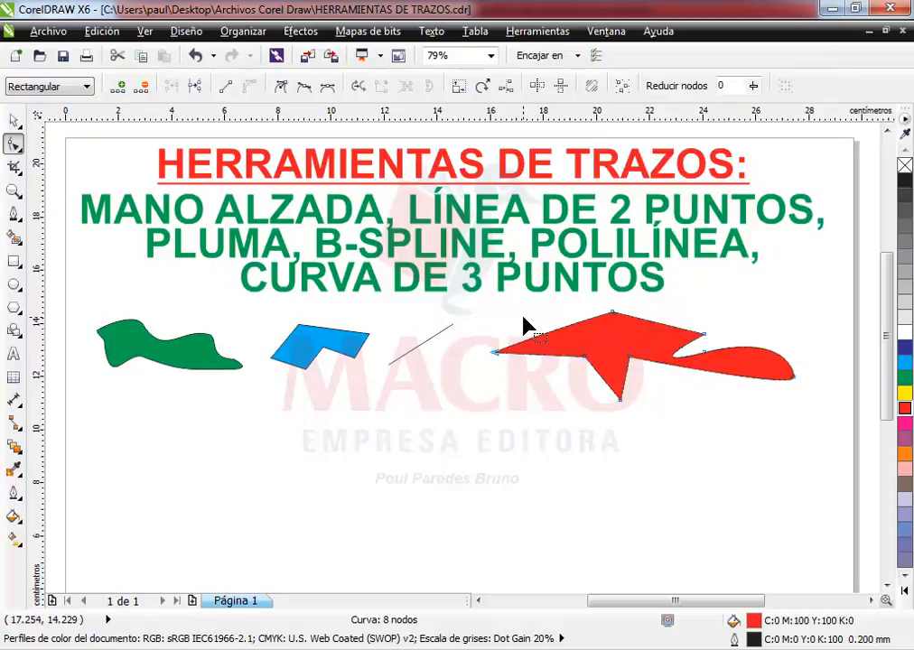
- Bend the red shape's upper-left edge inward, its lower-left edge upward, and the left edge of its lower spike outward
click(539, 338)
drag(549, 343, 566, 359)
scroll(567, 361, up, 2)
scroll(564, 364, up, 2)
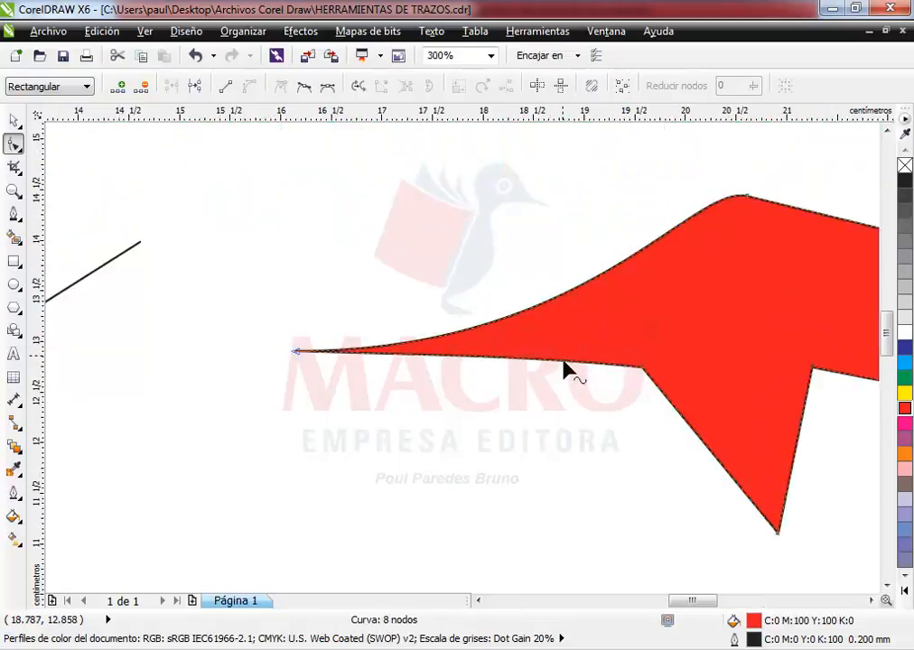
drag(575, 371, 587, 351)
drag(661, 431, 554, 438)
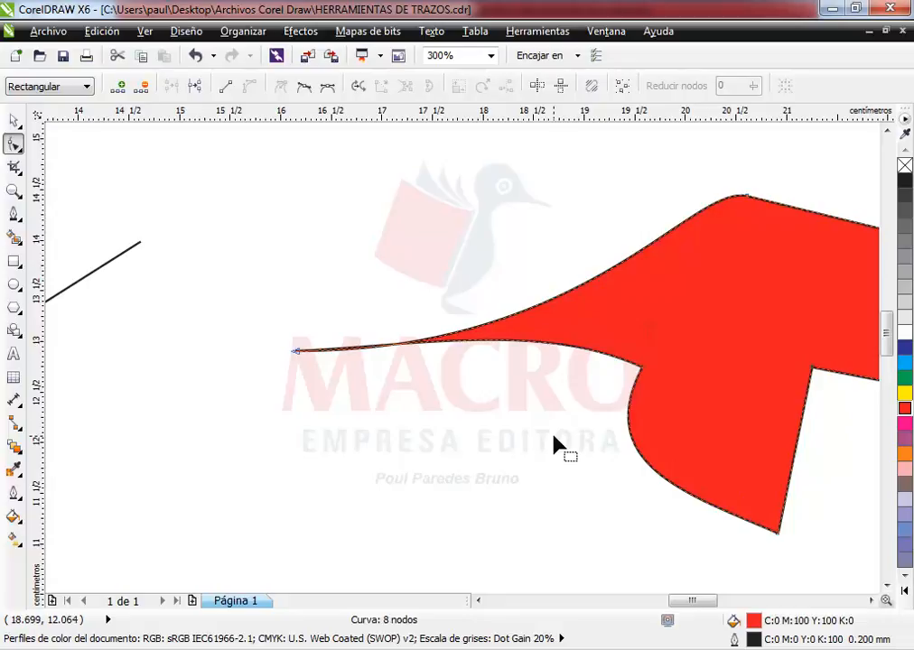
scroll(551, 435, down, 2)
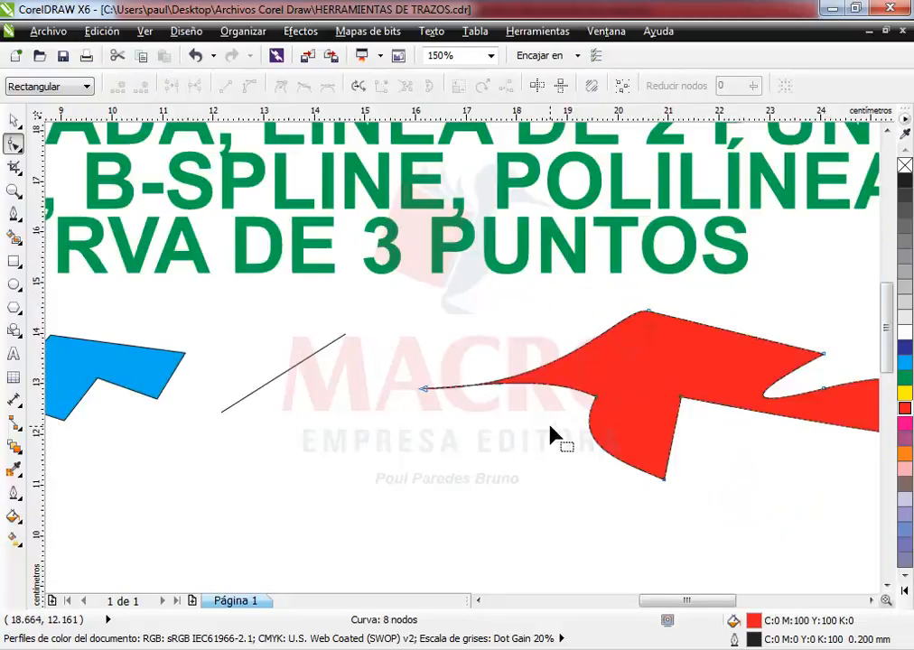
scroll(551, 435, down, 2)
- Move the red shape slightly up and right, centring it at about X 22.2 cm, Y 13.1 cm, and deselect it
click(13, 120)
click(537, 462)
mouse_move(623, 406)
mouse_down()
mouse_move(626, 383)
mouse_move(634, 398)
mouse_up()
click(529, 445)
- Select the three nodes on the right end of the red shape and convert their segments to straight lines
click(606, 411)
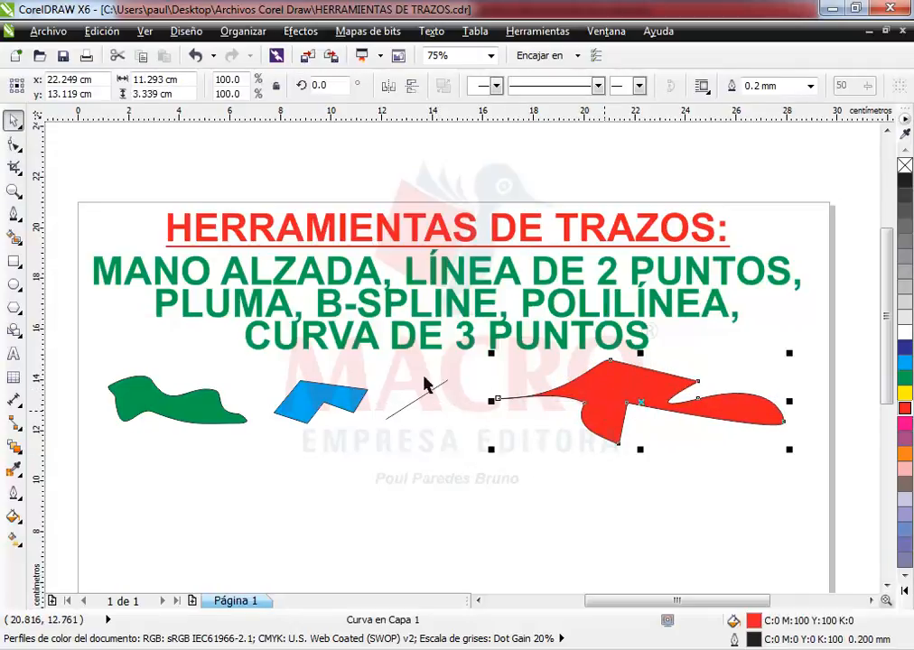
click(14, 144)
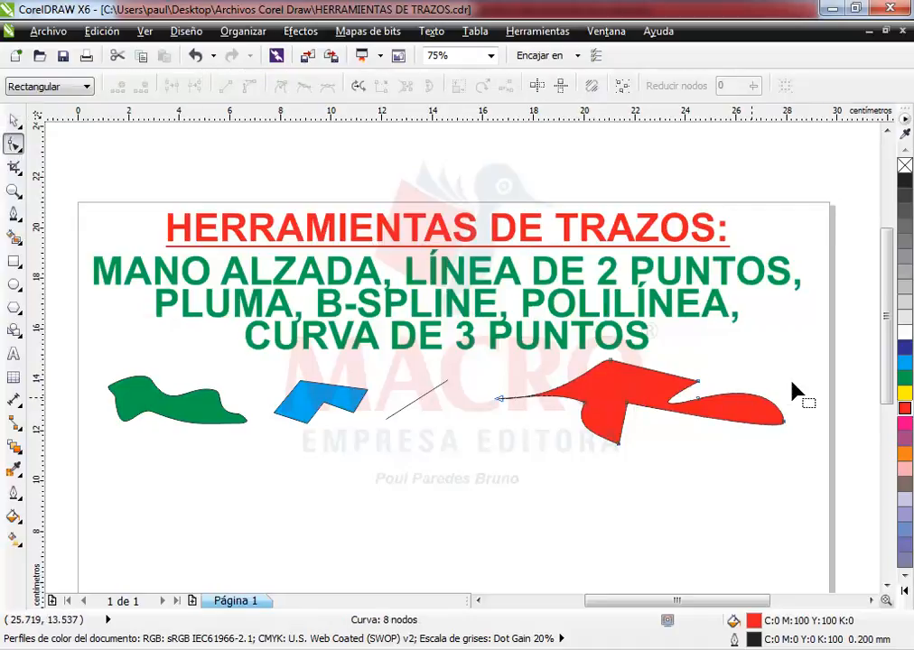
drag(805, 365, 678, 456)
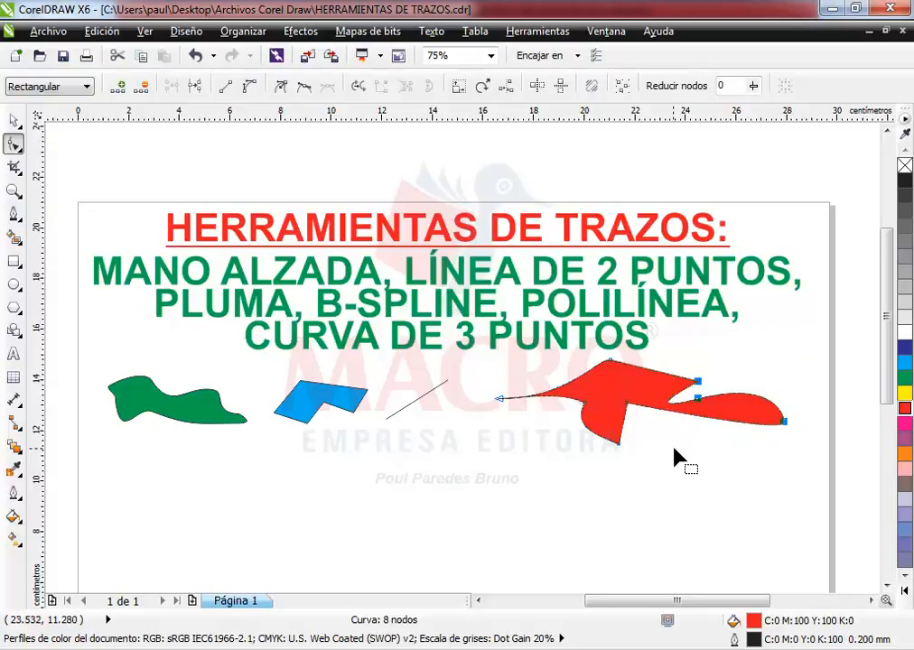
click(230, 90)
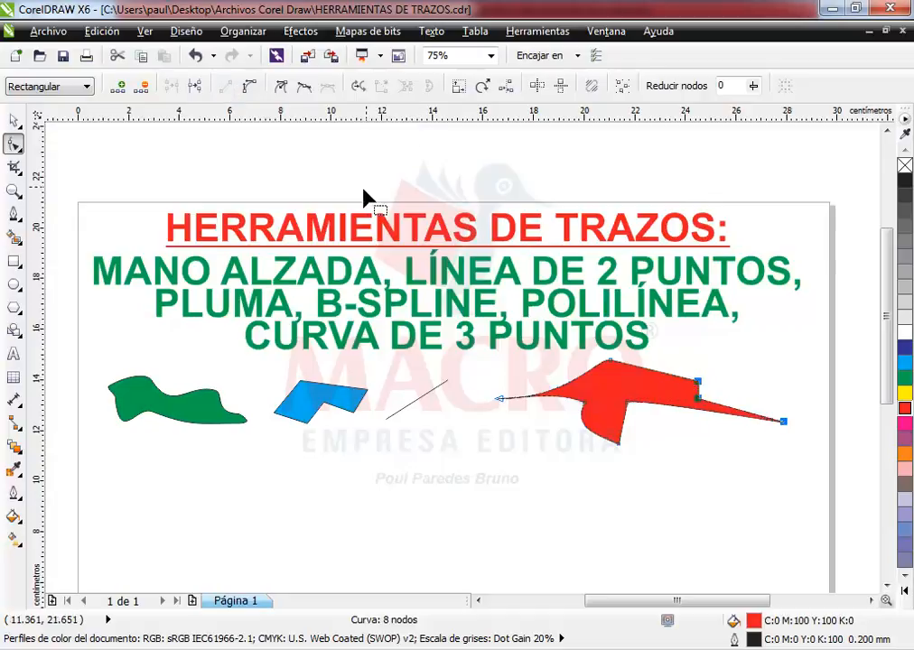
- Select all six nodes of the blue polygon with the Shape tool and convert its segments to curves
click(15, 123)
click(305, 398)
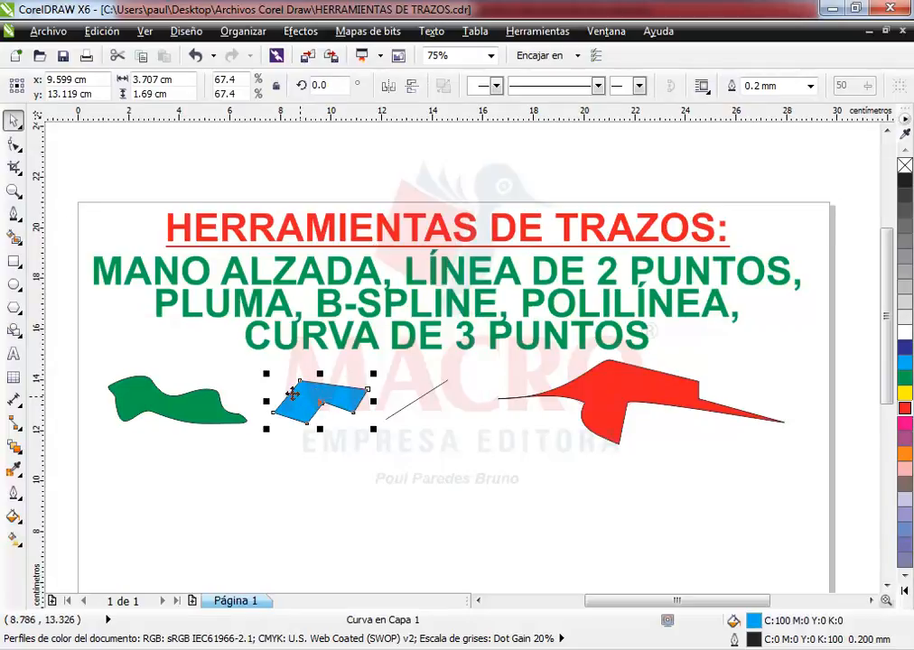
click(14, 144)
drag(253, 368, 377, 452)
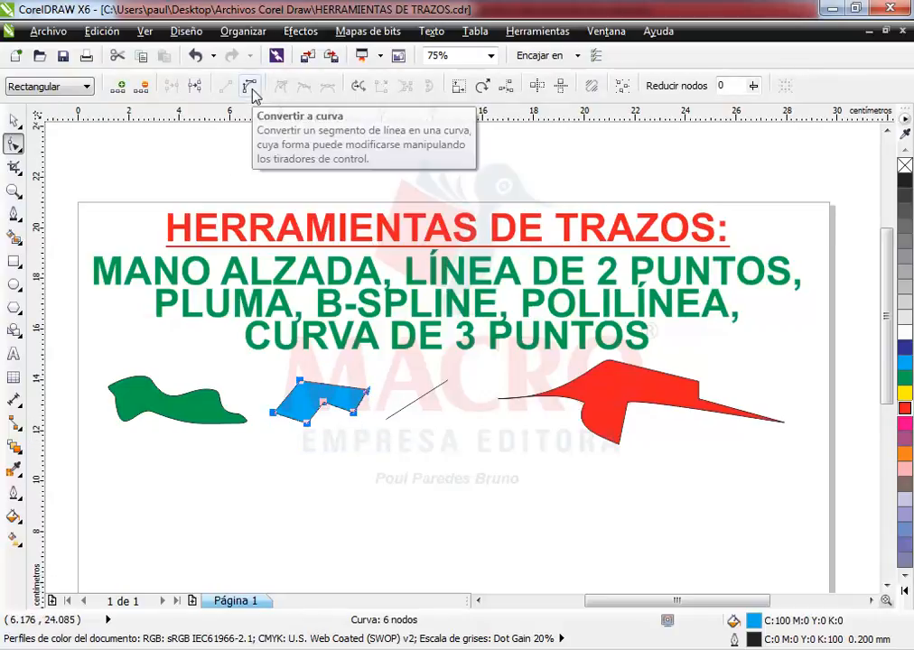
right_click(339, 401)
click(383, 180)
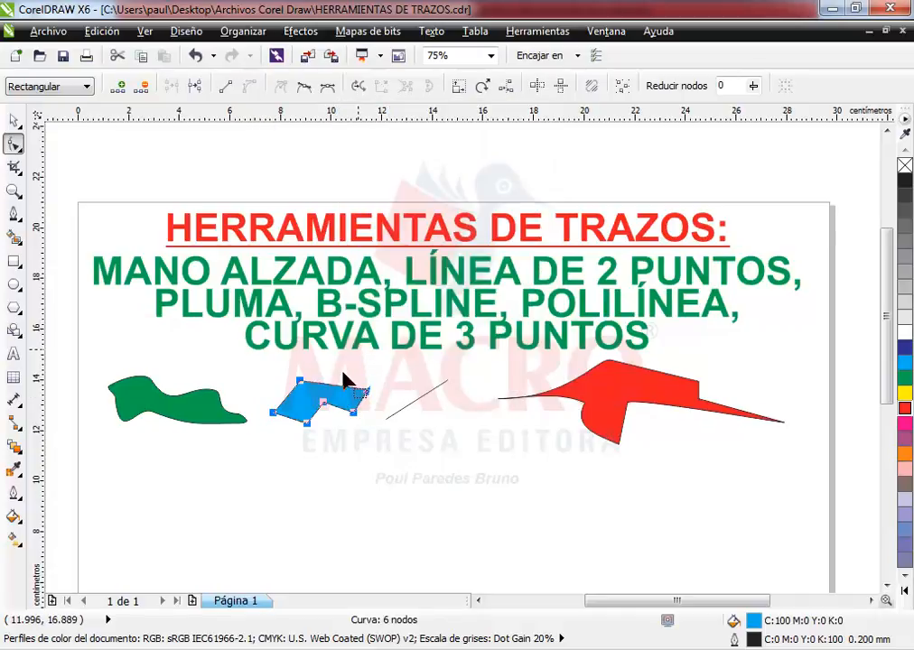
- Bow the blue shape's top edge outward and curve its right edge inward, then deselect the shape
scroll(346, 380, up, 2)
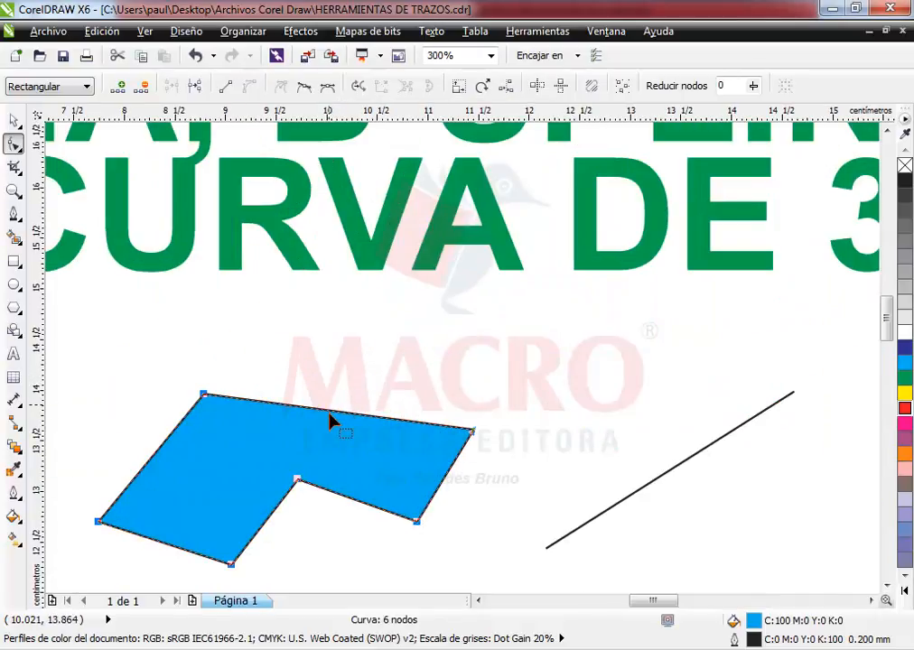
click(352, 388)
drag(339, 407, 354, 359)
drag(445, 489, 417, 474)
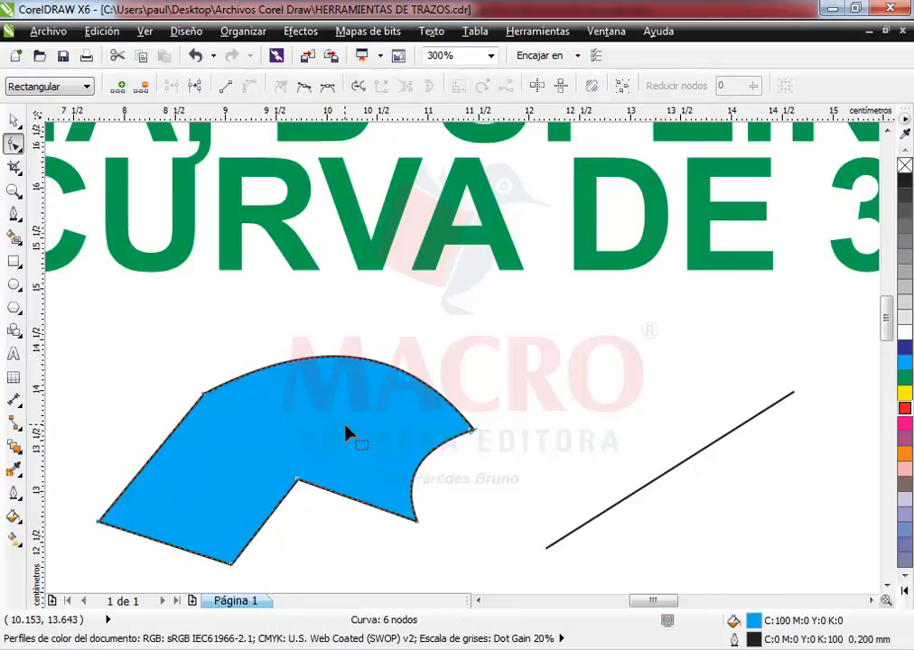
scroll(350, 434, down, 2)
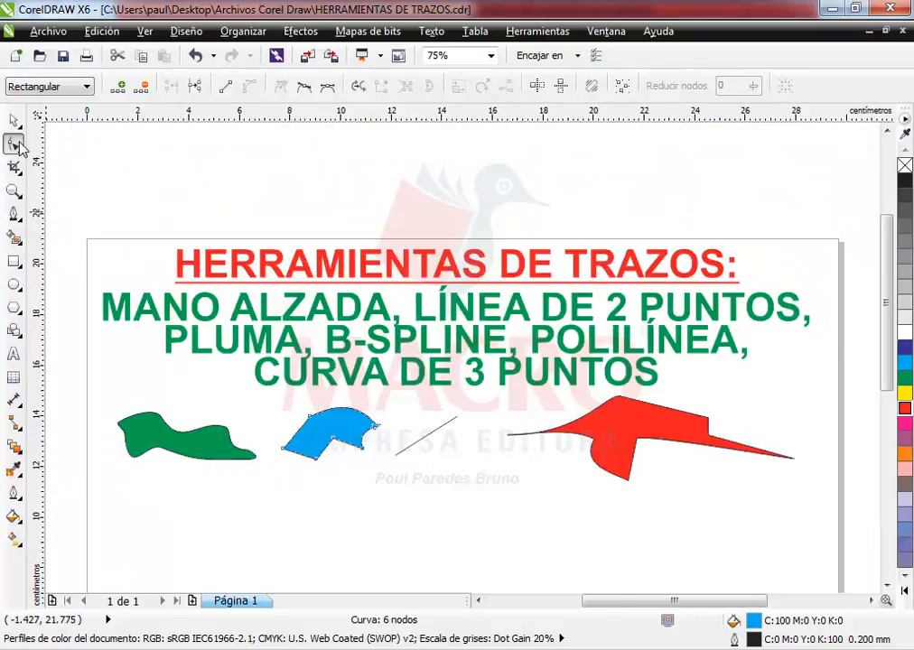
click(13, 120)
key(Escape)
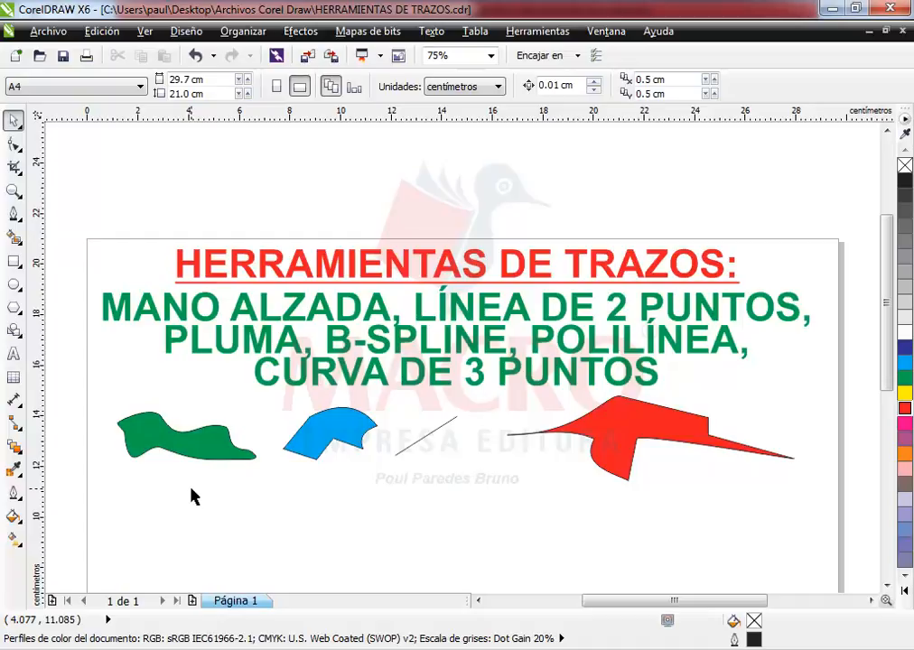
- Draw a closed wavy shape about 18.9 by 3.2 cm below the other shapes with the B-Spline tool, ending at its starting point
click(15, 222)
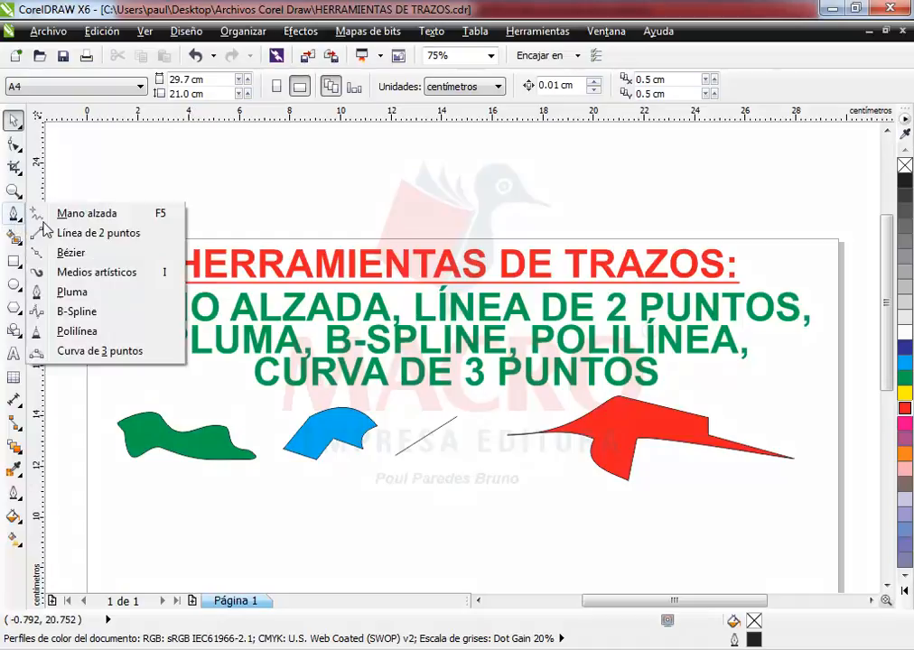
click(77, 312)
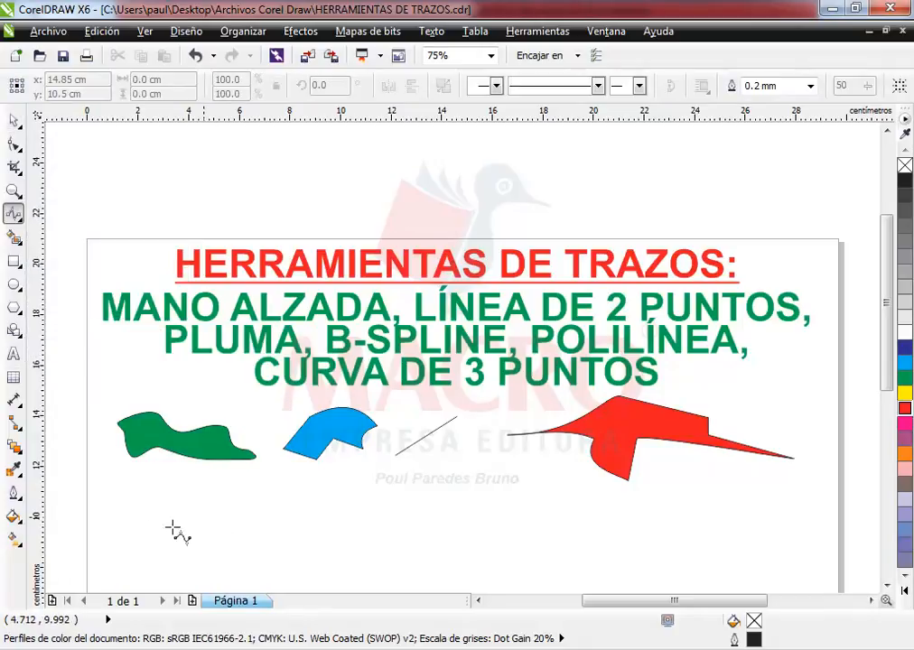
click(133, 534)
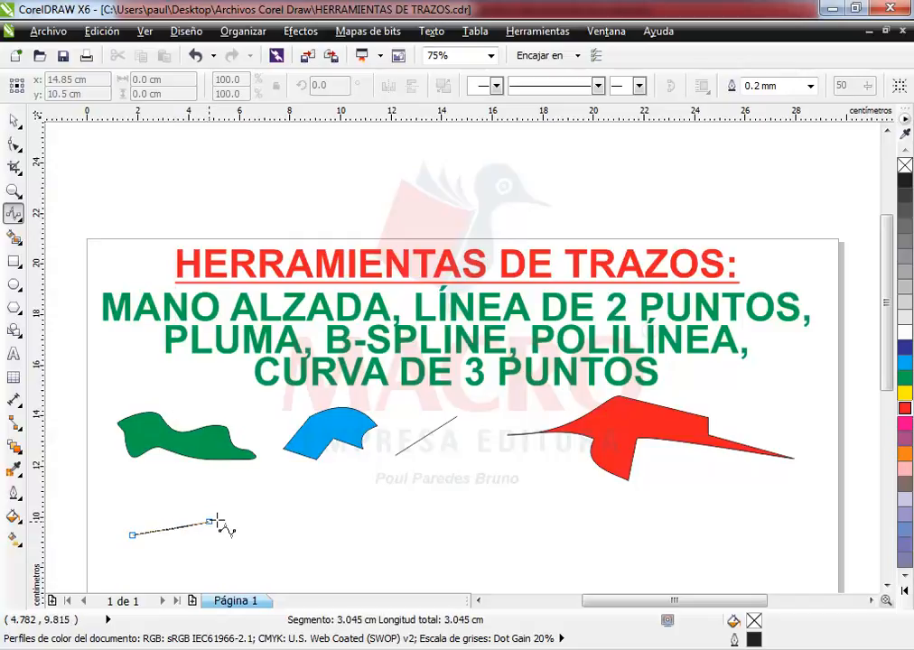
click(256, 493)
click(330, 546)
click(395, 511)
click(476, 518)
click(526, 480)
click(558, 532)
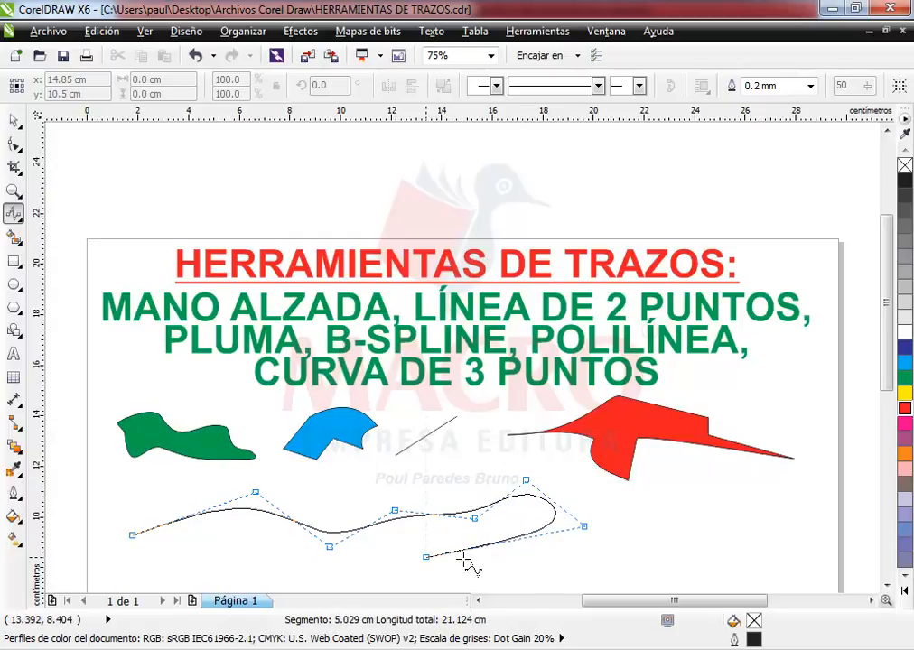
click(577, 540)
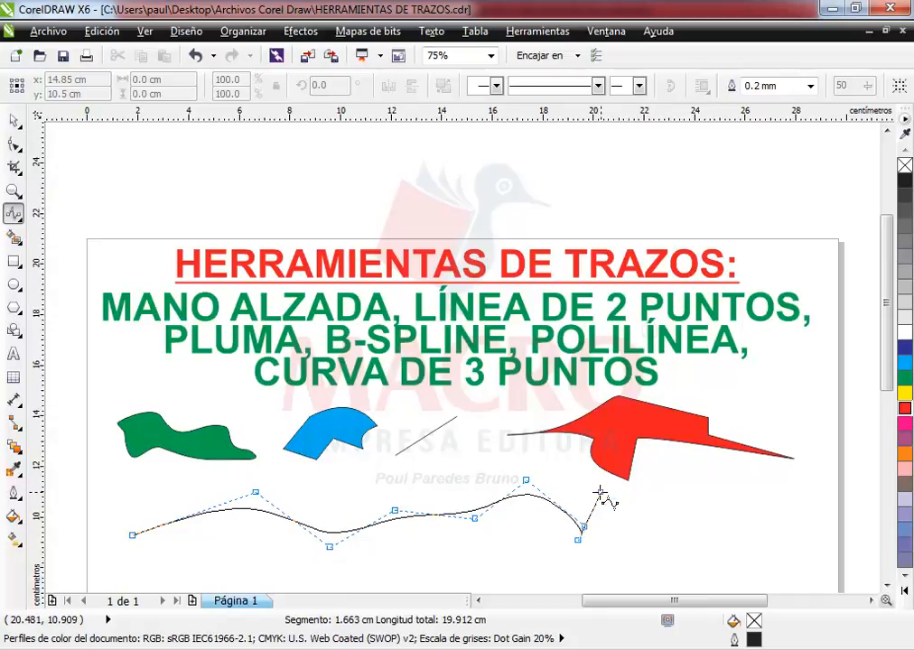
click(650, 517)
click(650, 559)
click(526, 558)
click(456, 557)
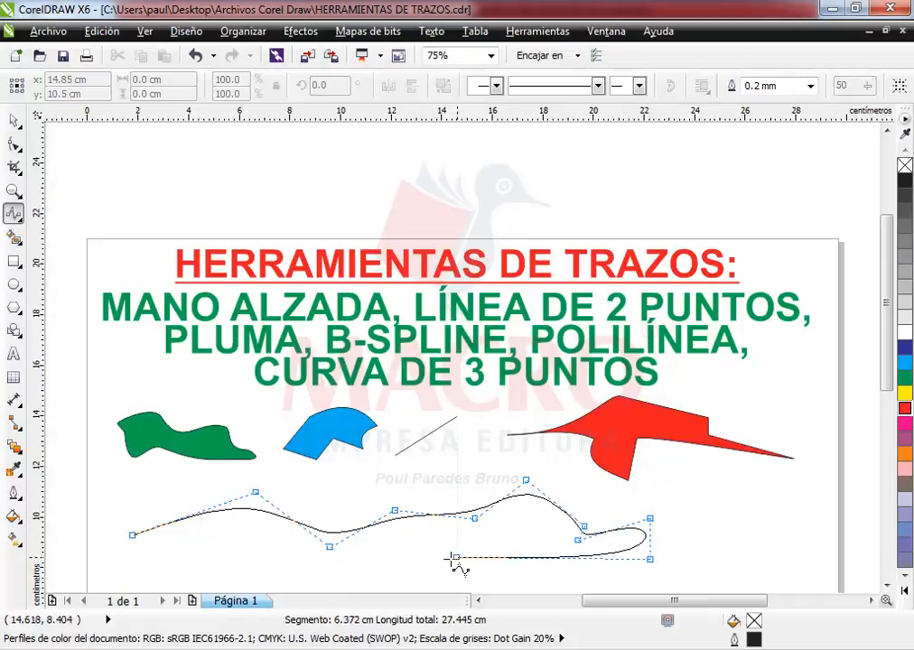
click(586, 579)
click(471, 572)
click(440, 555)
click(377, 567)
click(268, 548)
click(227, 572)
click(199, 536)
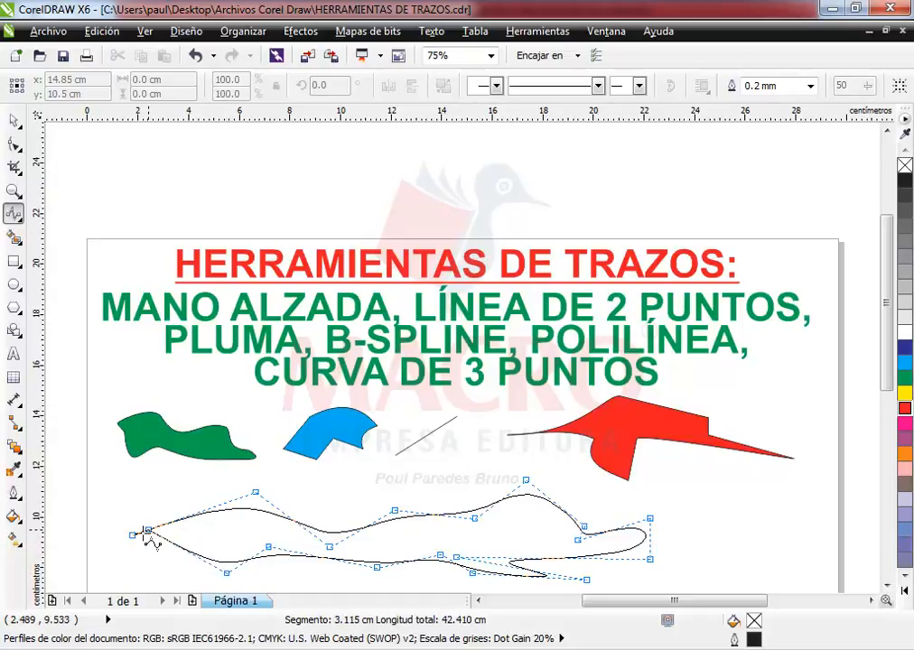
click(139, 536)
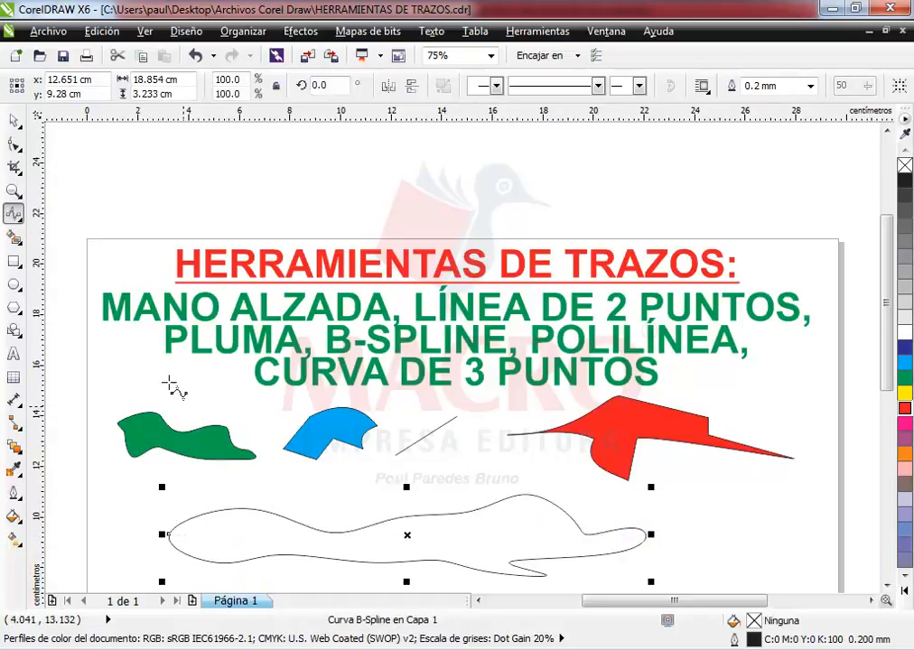
- Move the B-Spline outline slightly up and left, then pull its two lower-left control points outward, down and to the left
click(14, 122)
drag(302, 543, 287, 522)
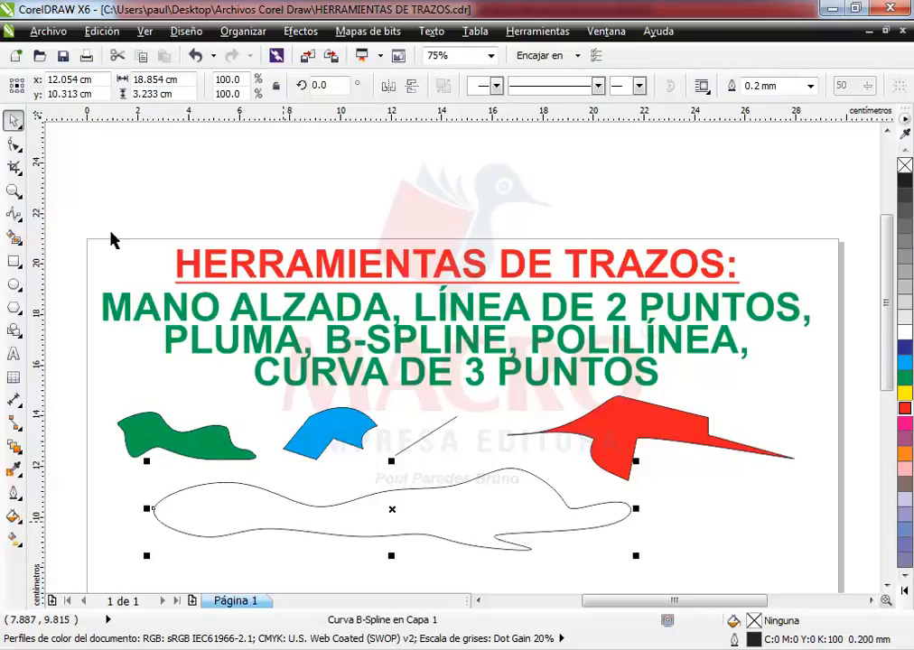
click(13, 144)
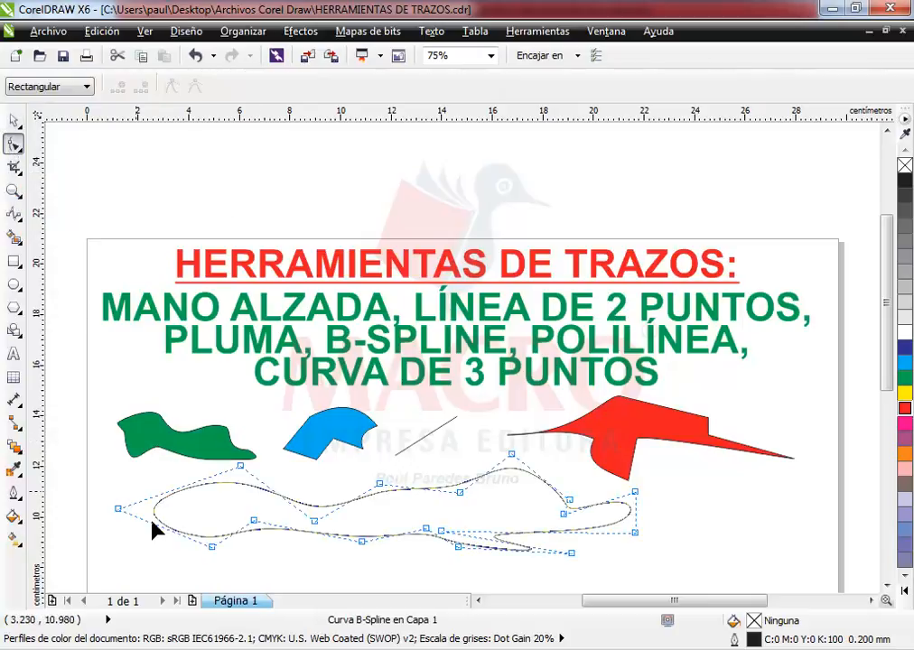
drag(268, 528, 269, 525)
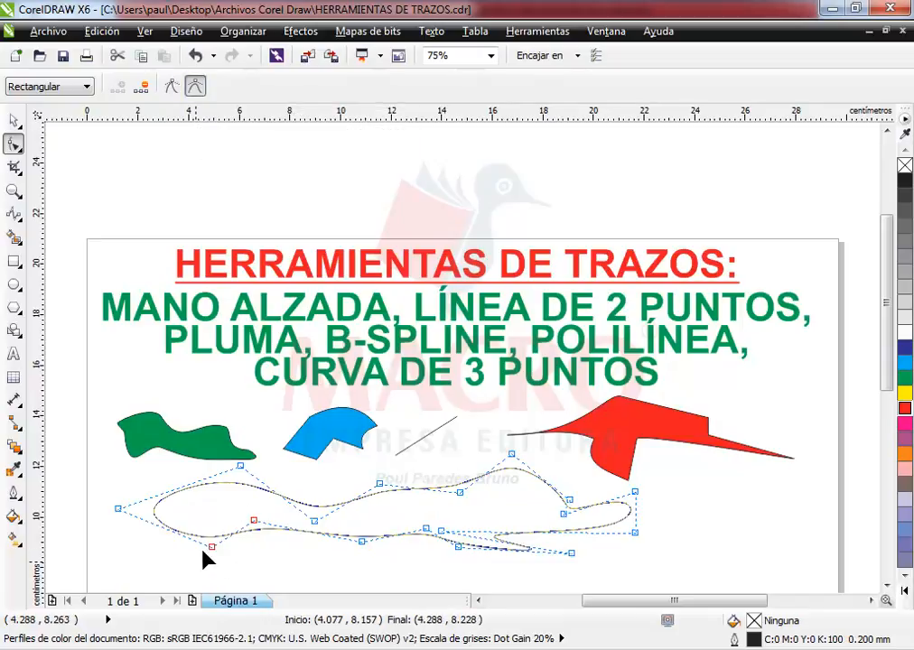
drag(209, 547, 180, 562)
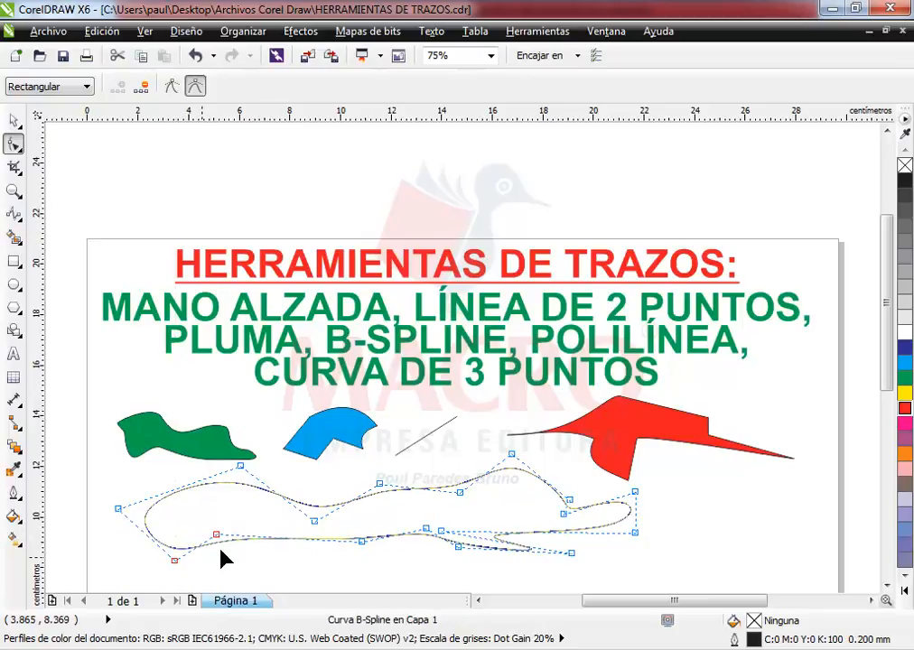
- Clamp the two lower-left control points of the B-Spline outline and the one at its lower-right tip to make sharp corners
click(172, 86)
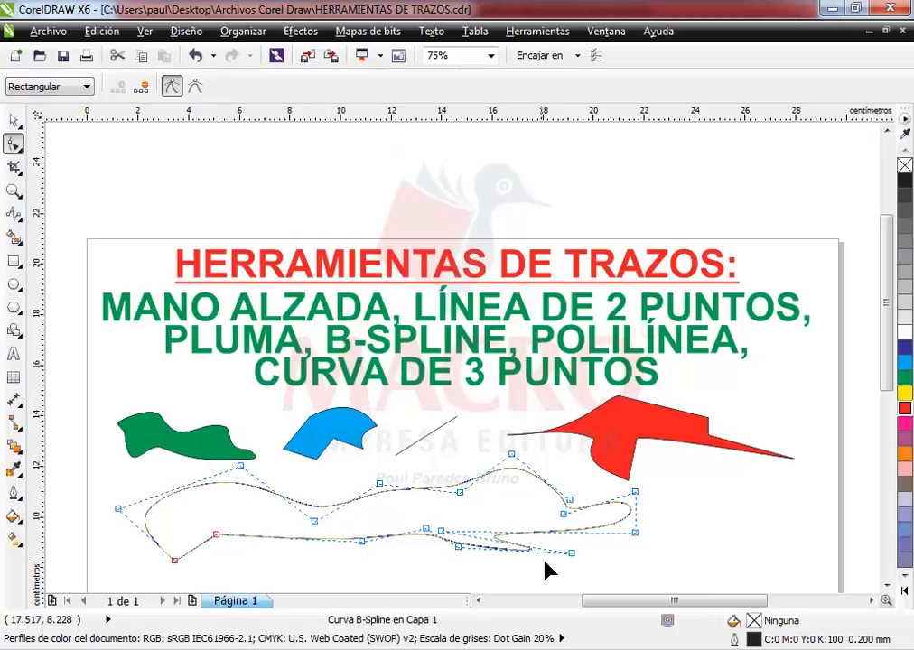
drag(589, 568, 503, 527)
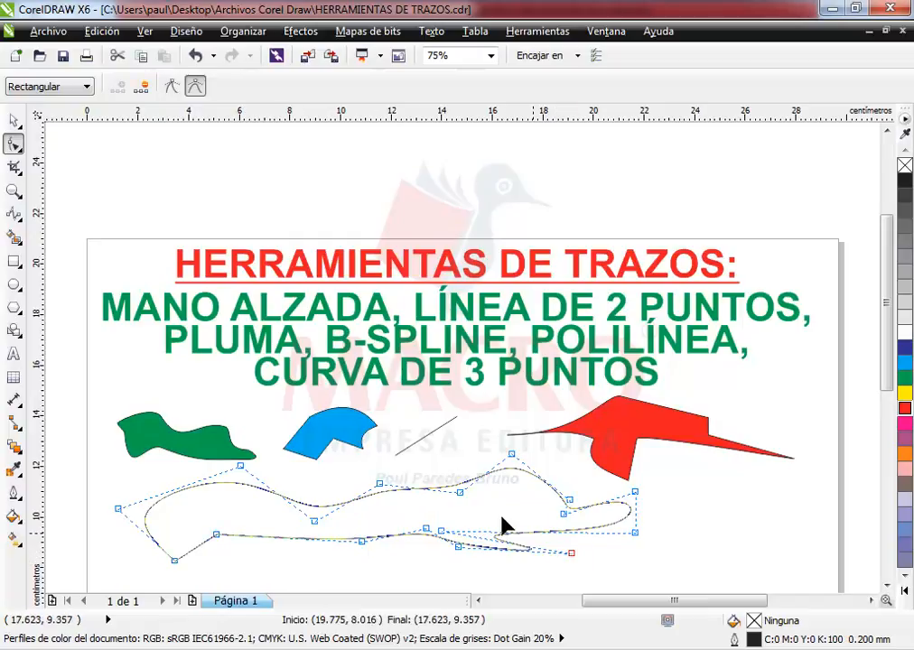
click(170, 87)
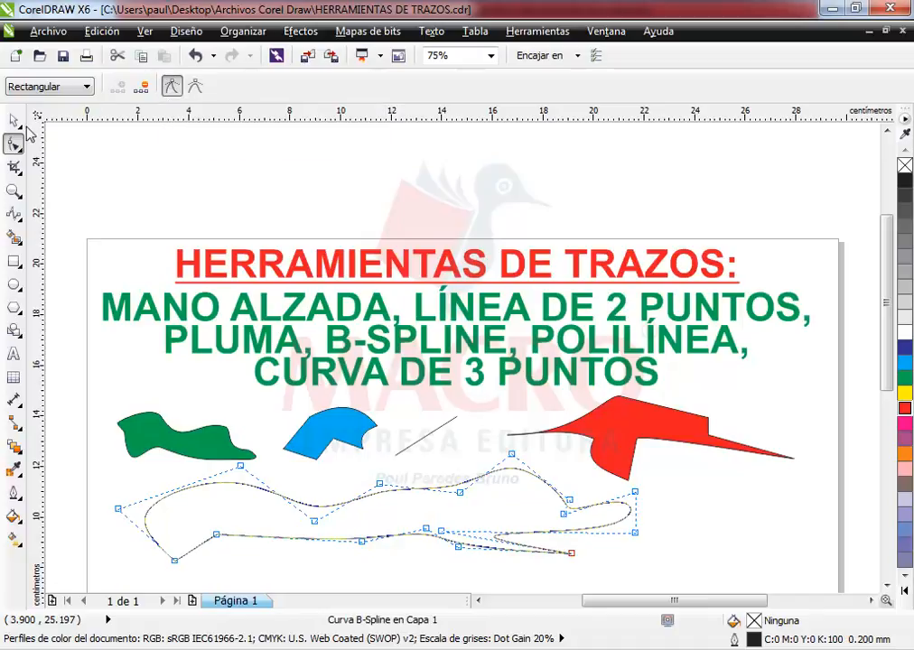
- Fill the B-Spline shape with orange (C0 M60 Y100 K0)
click(14, 121)
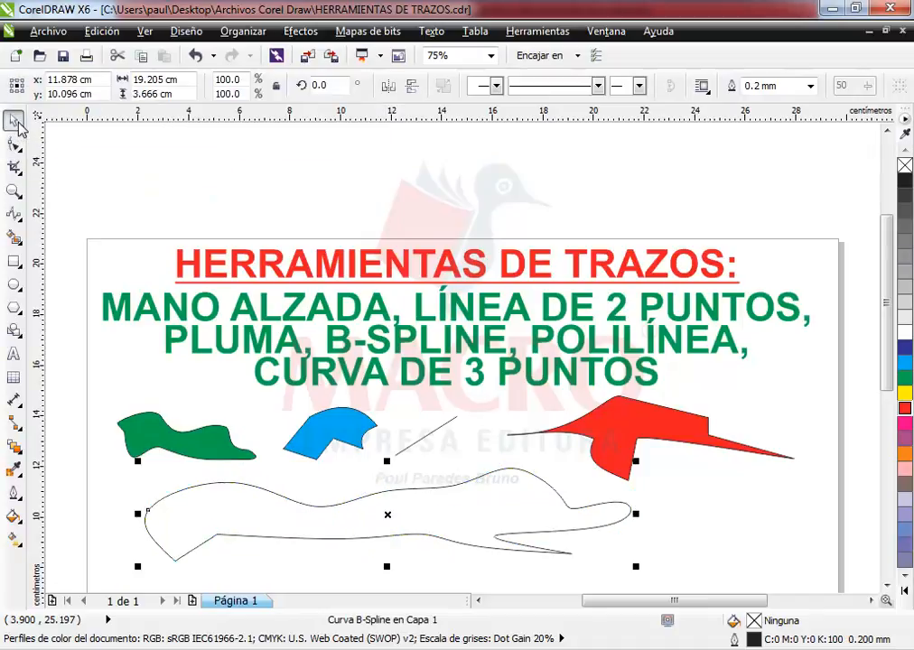
click(338, 513)
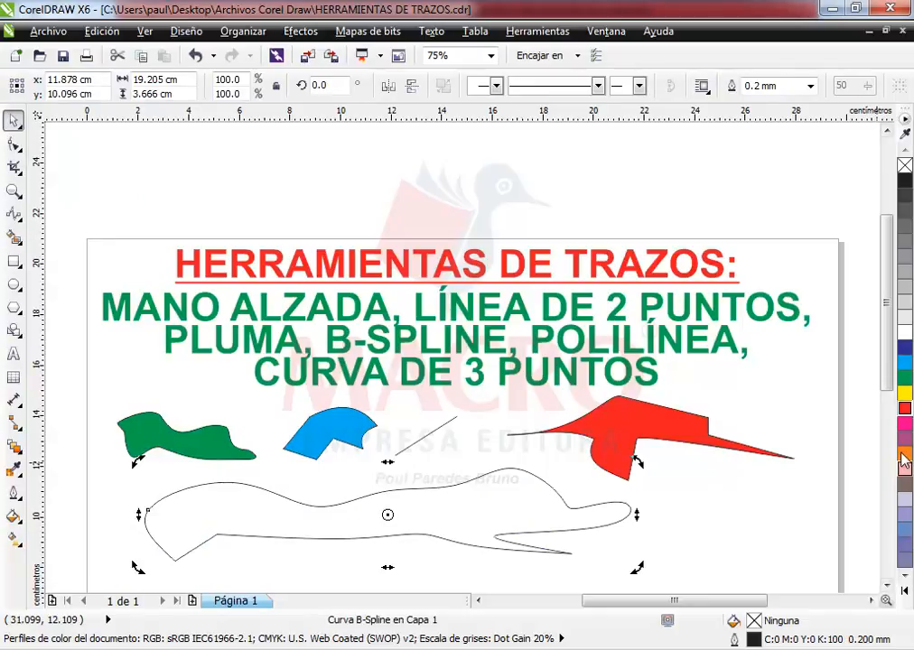
drag(904, 456, 613, 506)
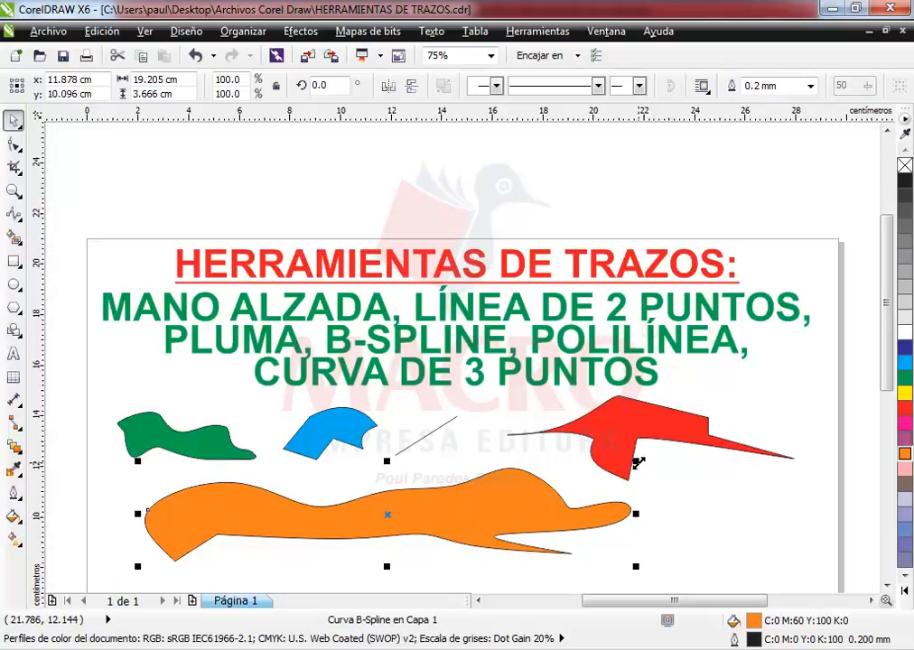
- Resize the orange shape to about 5.8 cm wide, stretching it slightly taller, and place it below the green freehand shape
drag(636, 462, 483, 505)
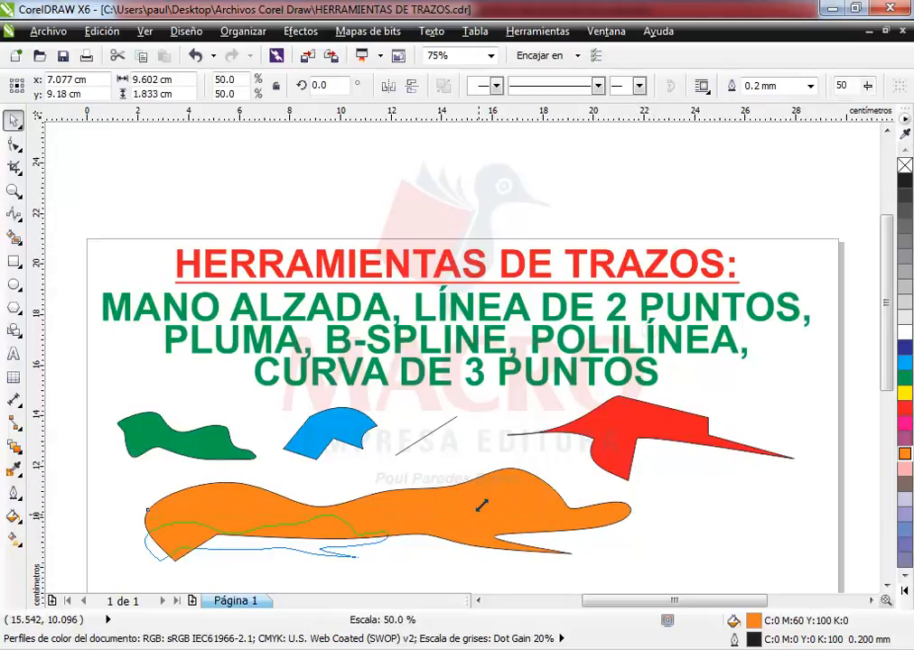
drag(292, 537, 233, 502)
drag(339, 507, 272, 503)
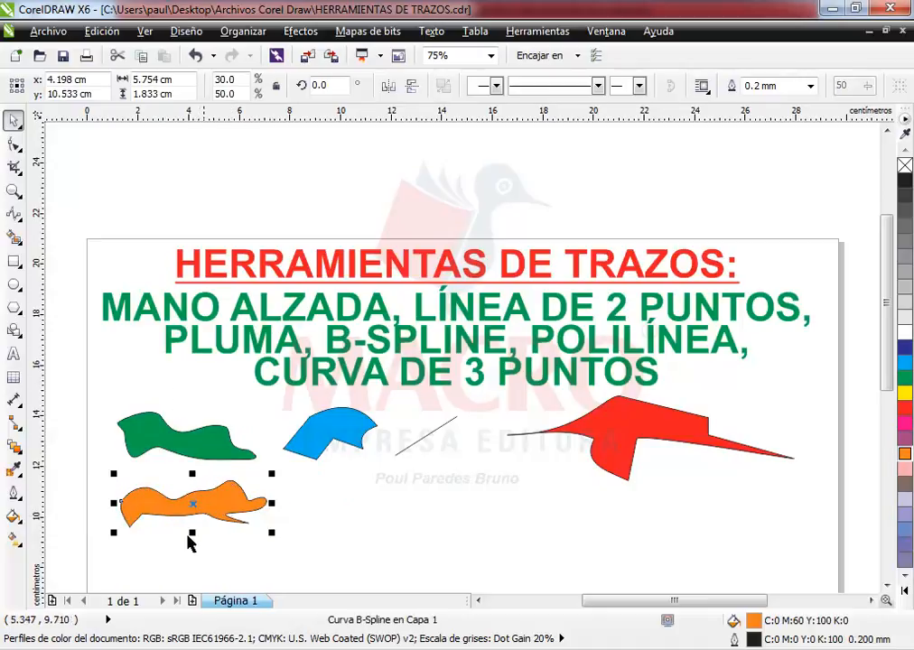
drag(192, 535, 192, 546)
click(335, 522)
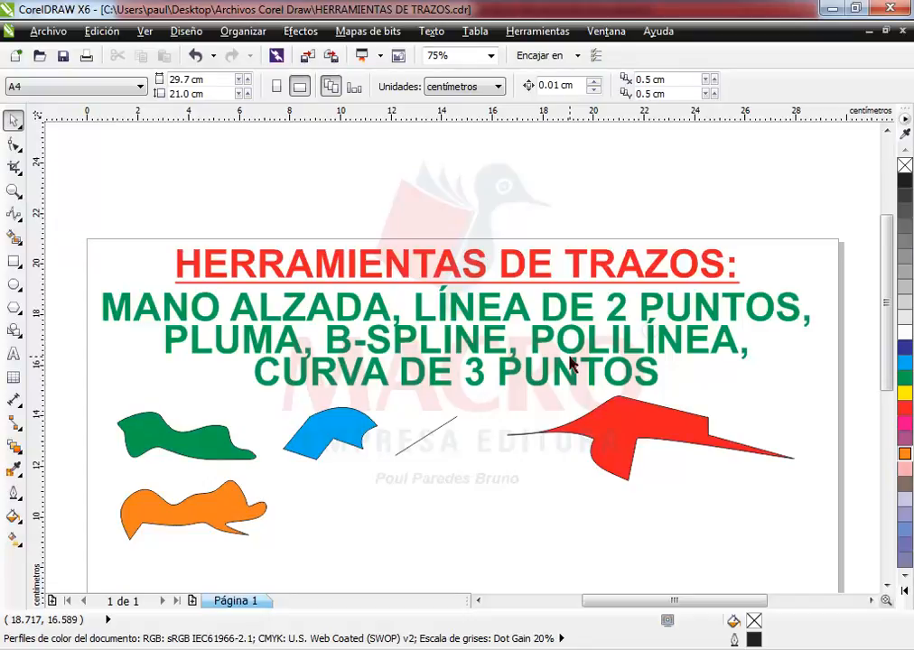
- Draw a closed ten-corner zigzag polygon about 7.7 by 3.8 cm beside the orange shape with the Polyline tool, ending at its starting point
click(15, 214)
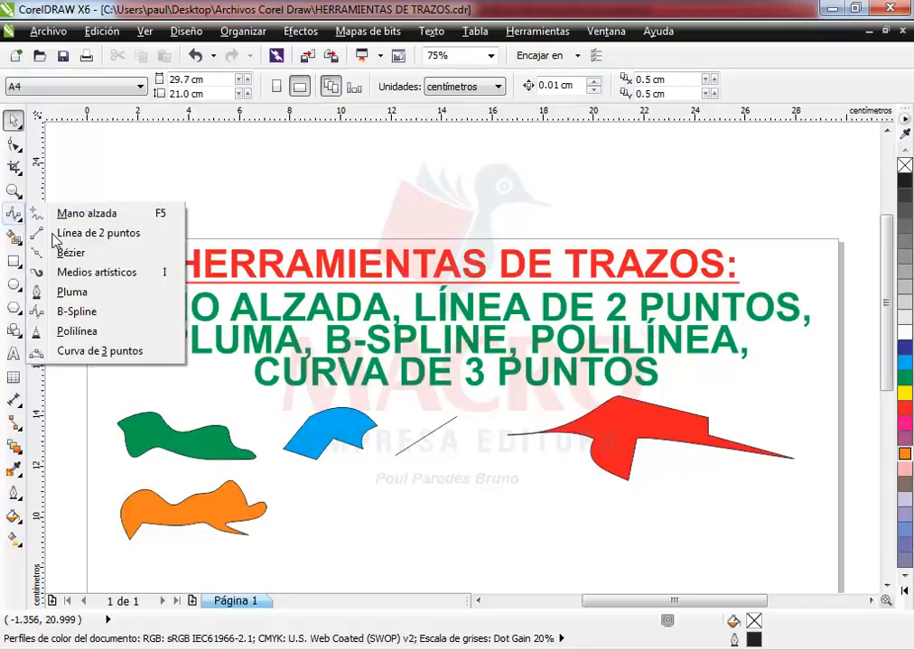
click(77, 330)
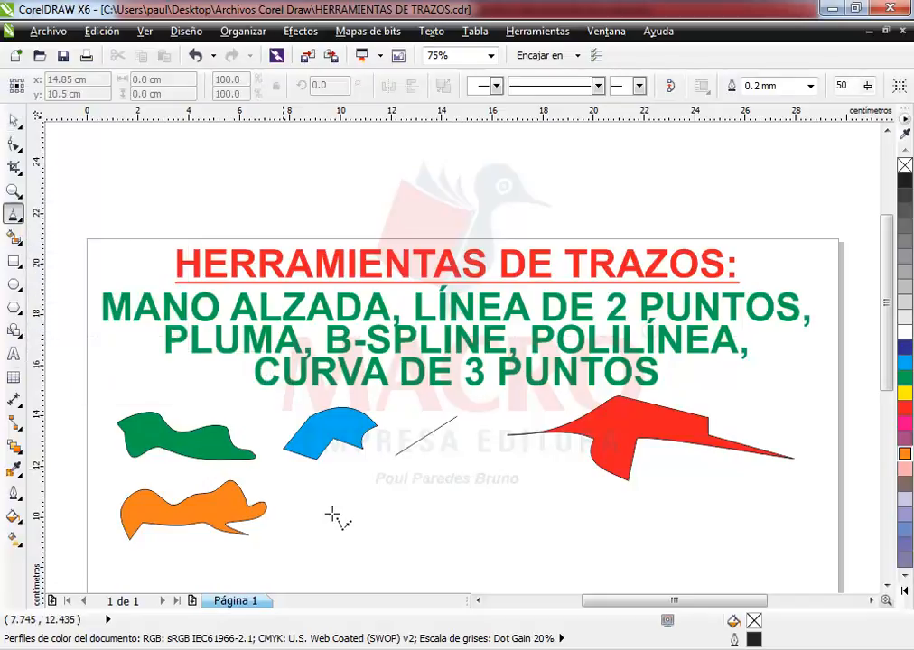
click(334, 515)
click(377, 482)
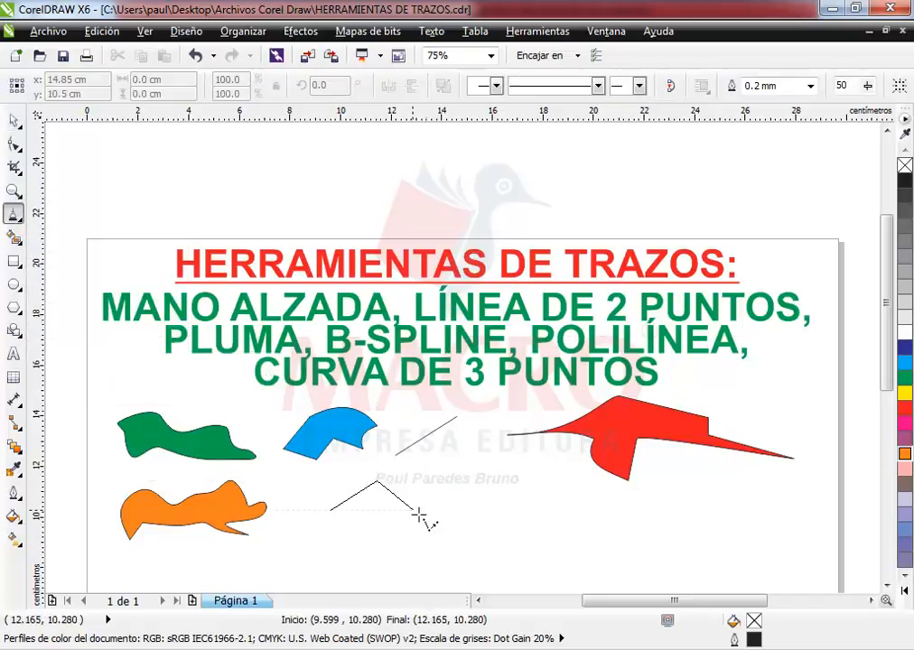
click(427, 510)
click(467, 477)
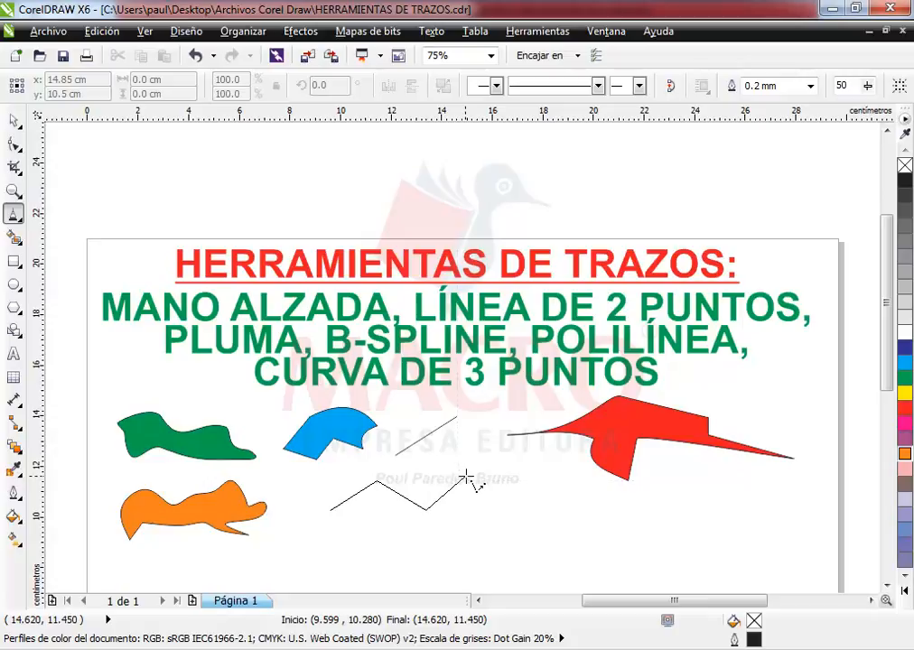
click(525, 511)
click(476, 539)
click(426, 540)
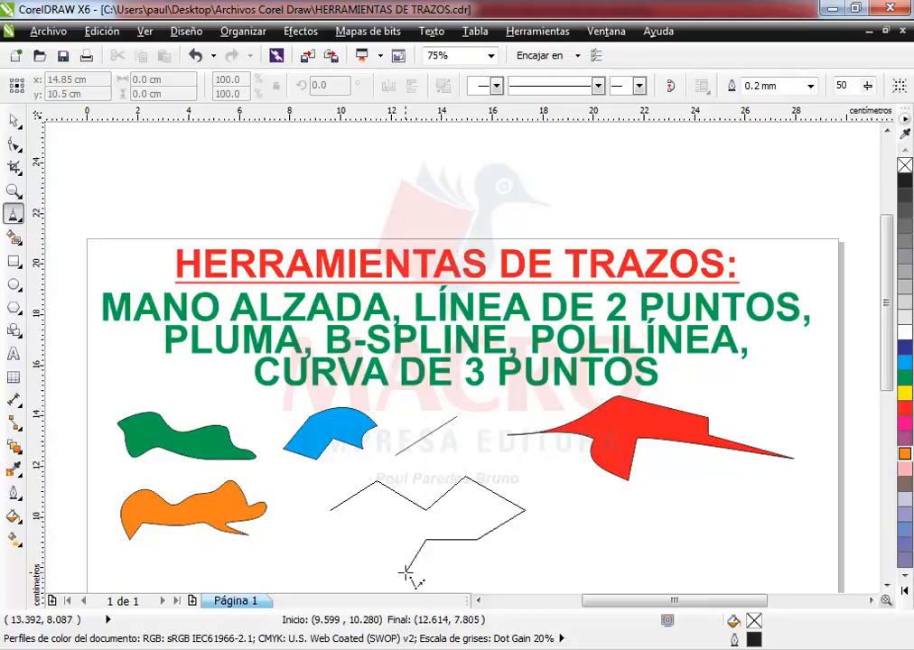
click(406, 569)
click(395, 532)
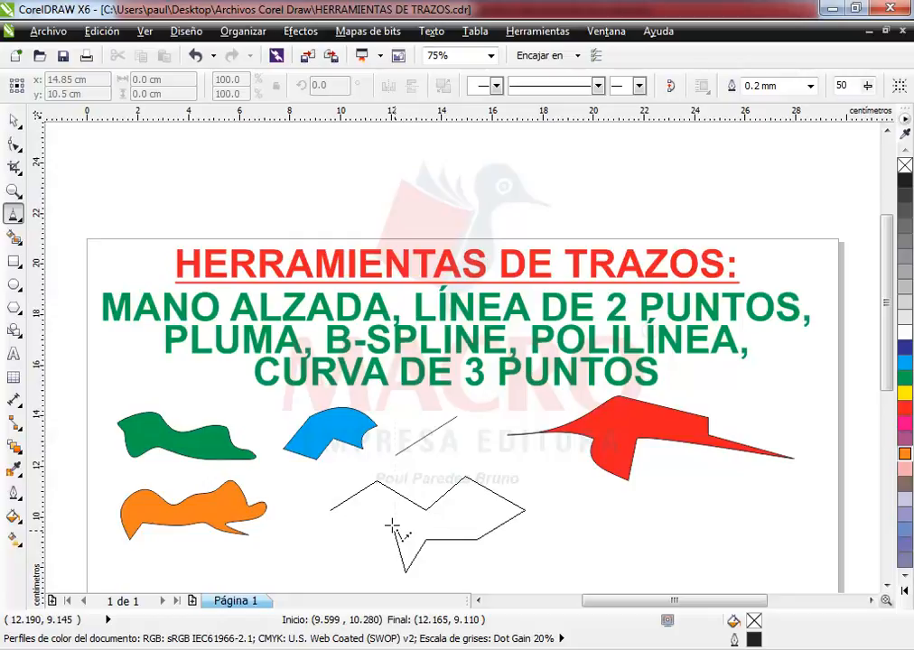
click(348, 550)
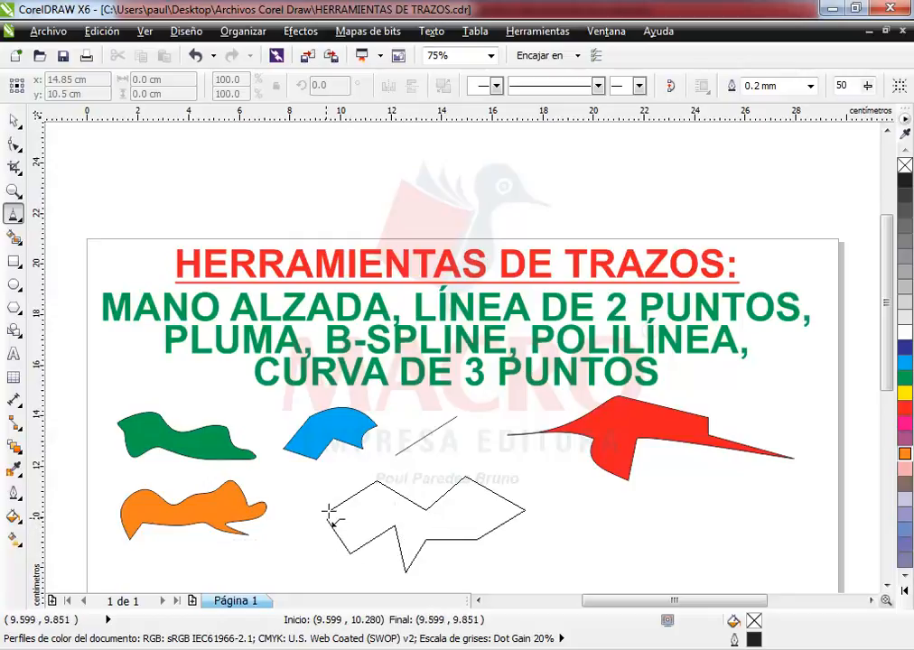
click(330, 512)
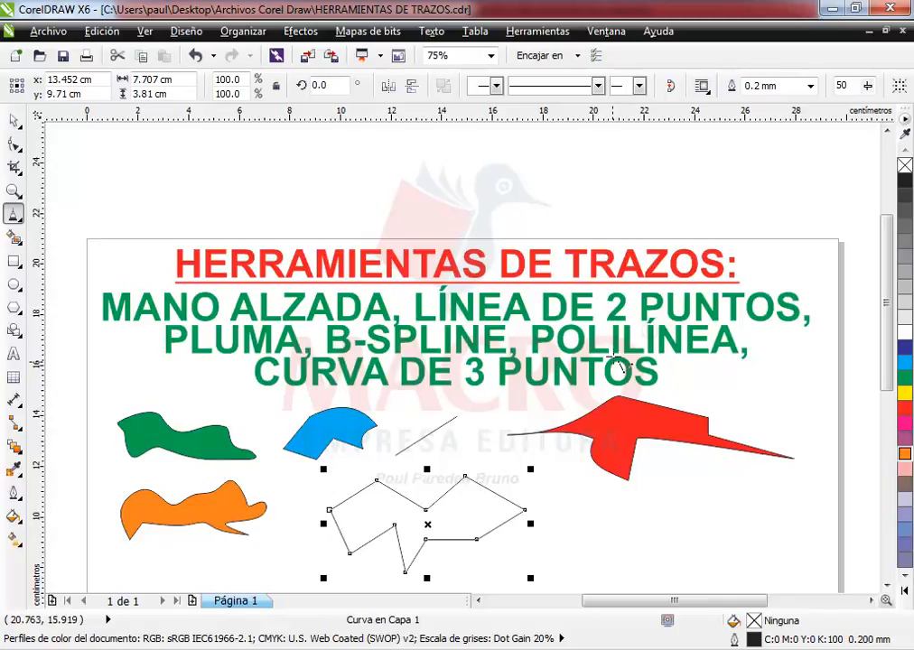
- Fill the polyline polygon with green and move it slightly up and left, closer to the orange shape
click(14, 120)
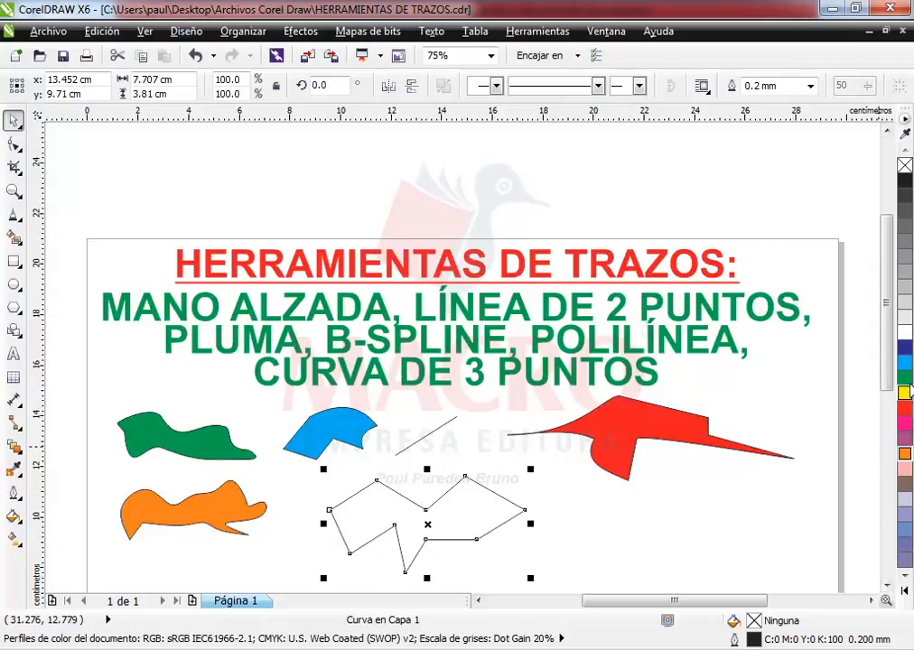
click(904, 378)
drag(480, 524, 447, 517)
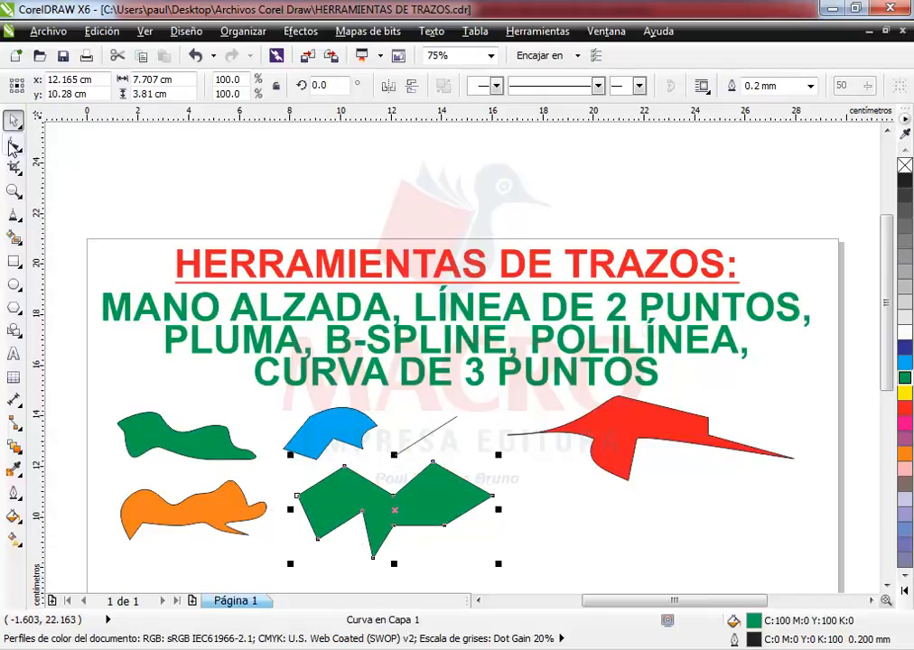
- Convert the segment at the green polygon's lower-left node to a curve and bend that left edge inward
click(14, 143)
drag(280, 479, 341, 565)
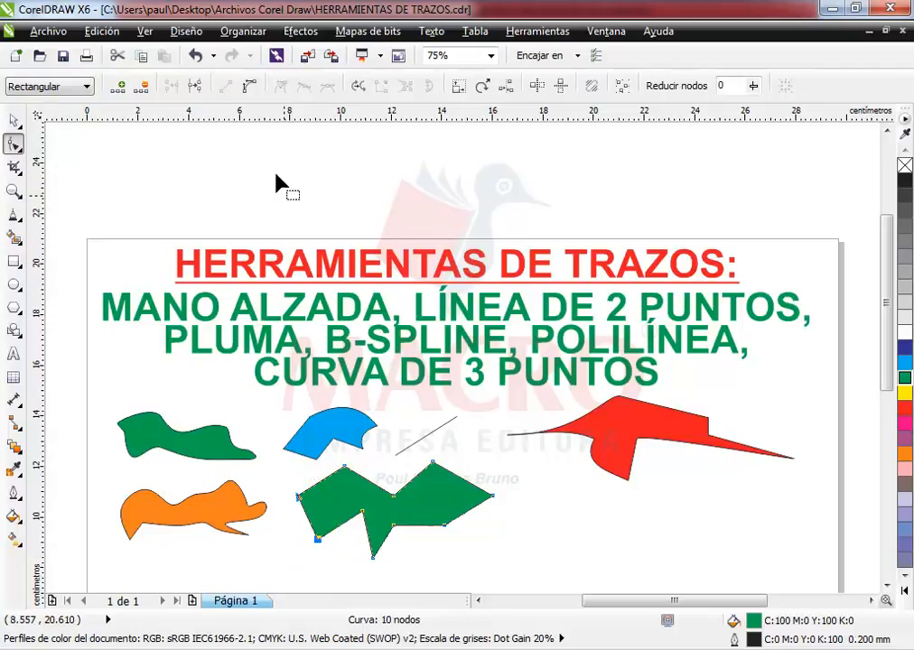
right_click(333, 517)
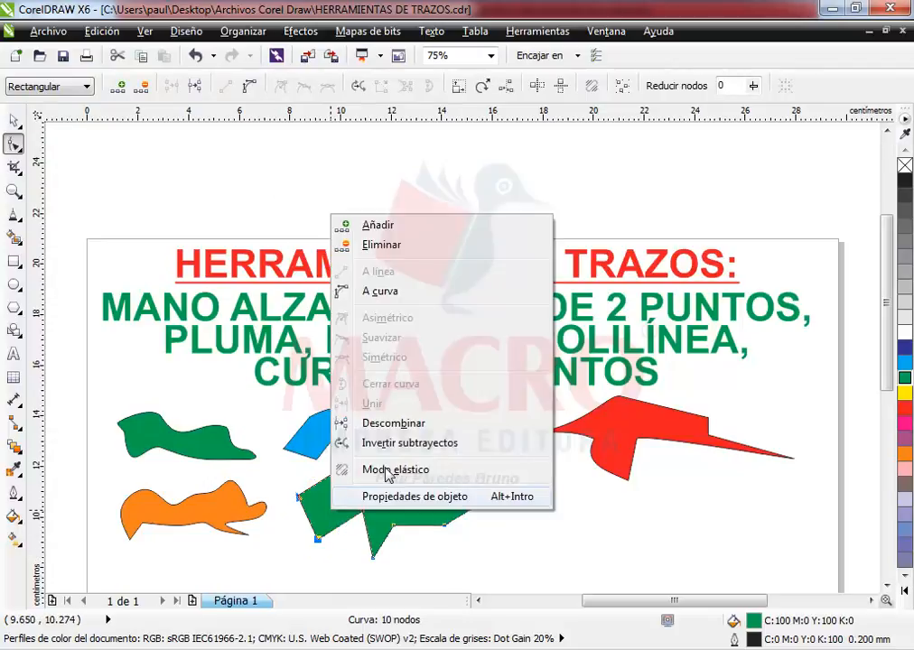
click(387, 299)
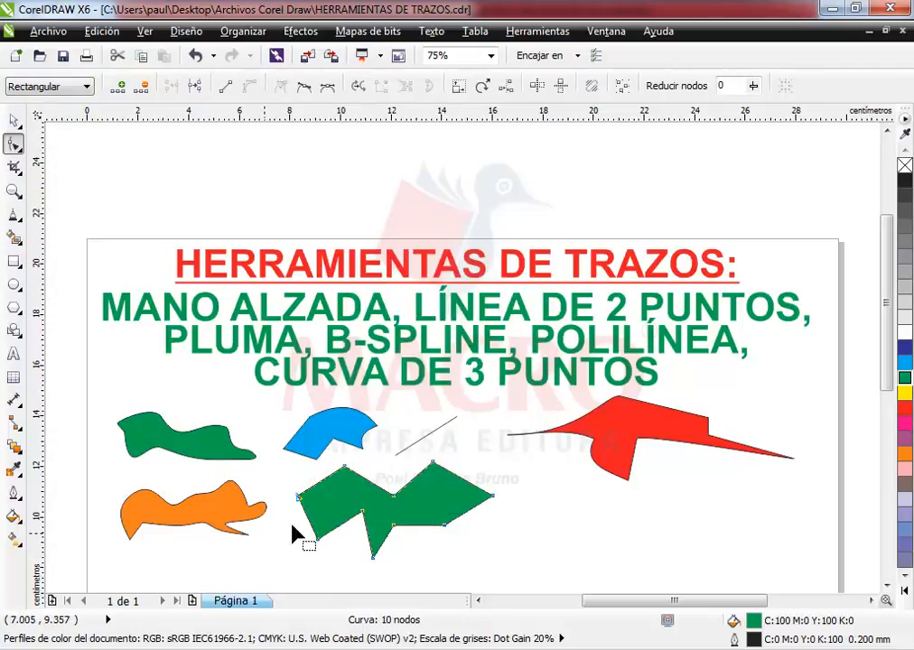
drag(313, 527, 337, 499)
- Shift the green polygon's upper-left edge slightly up and left, then convert it to a curve and bow it outward
scroll(316, 522, up, 2)
drag(334, 388, 316, 369)
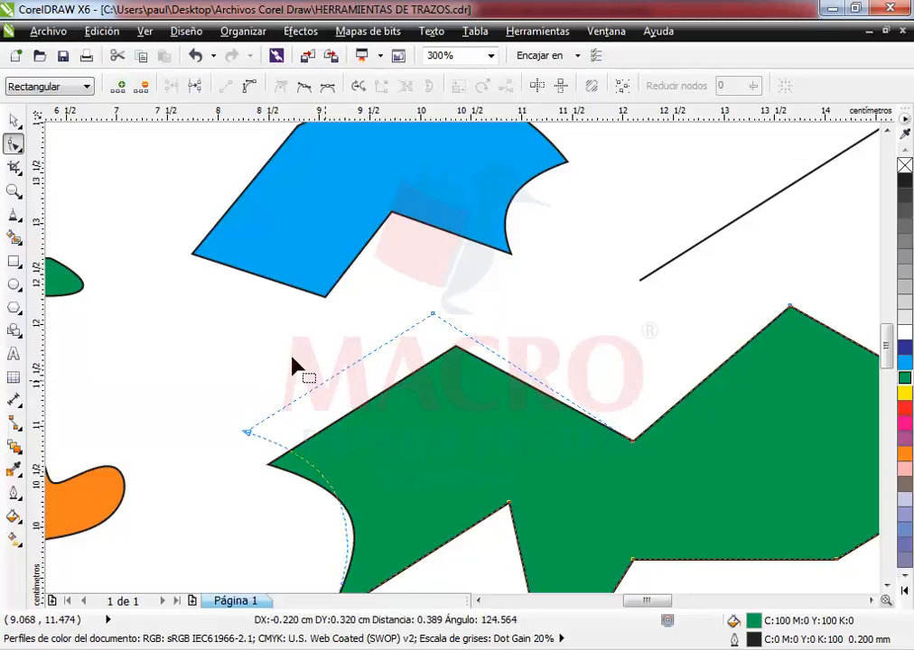
drag(177, 292, 501, 465)
right_click(404, 420)
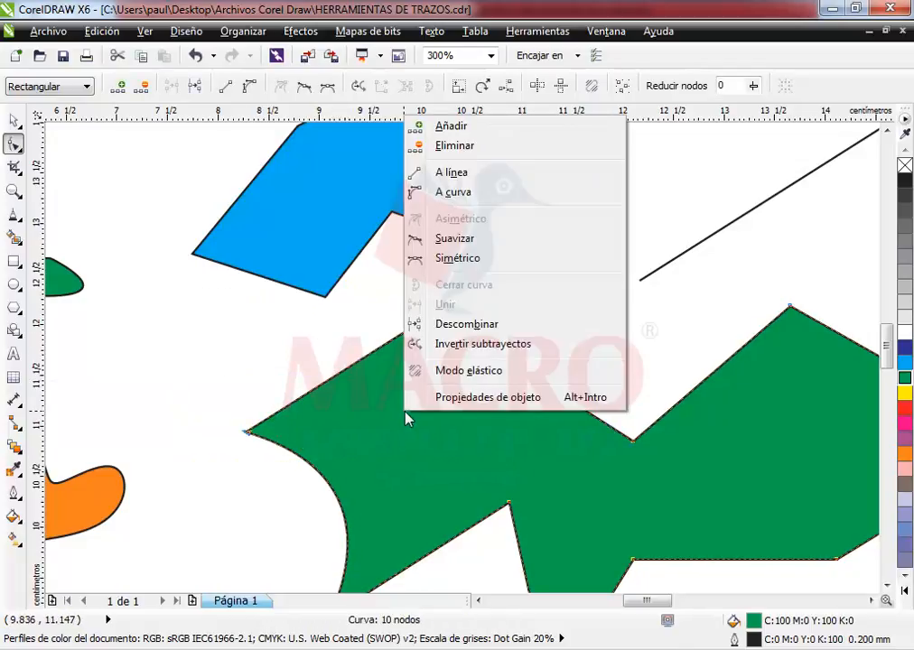
click(457, 194)
click(318, 350)
drag(349, 377, 206, 327)
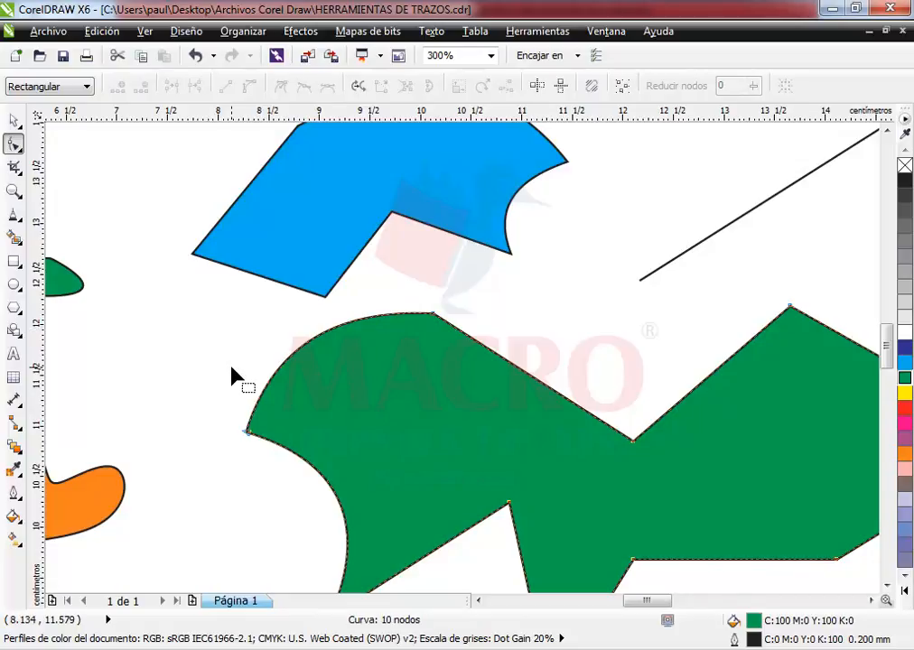
- Scale the green polyline shape to 77%, about 6.0 by 2.9 cm, and move it slightly down and left beneath the blue shape
scroll(232, 371, down, 1)
scroll(233, 372, down, 1)
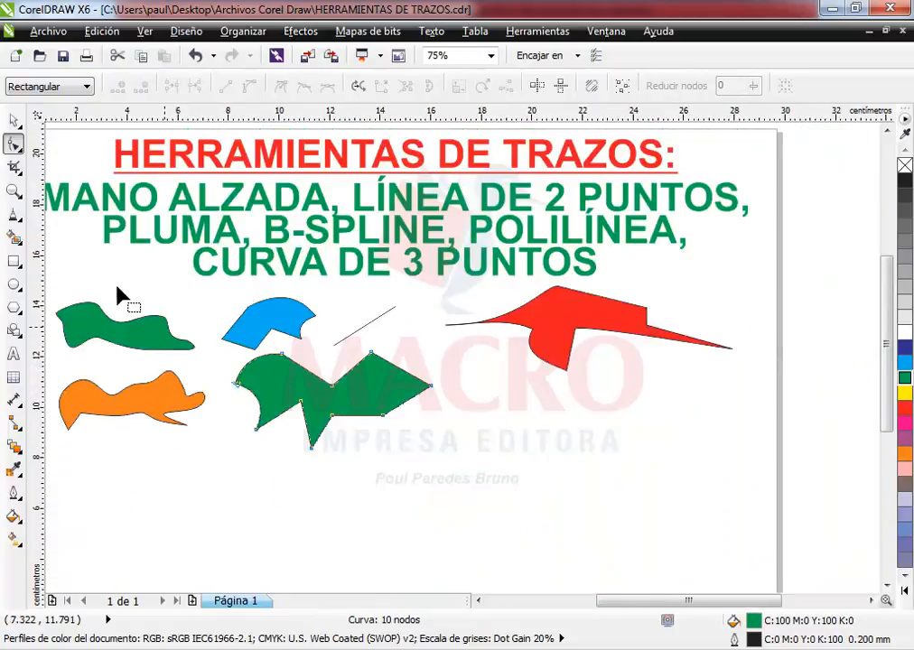
drag(605, 605, 583, 608)
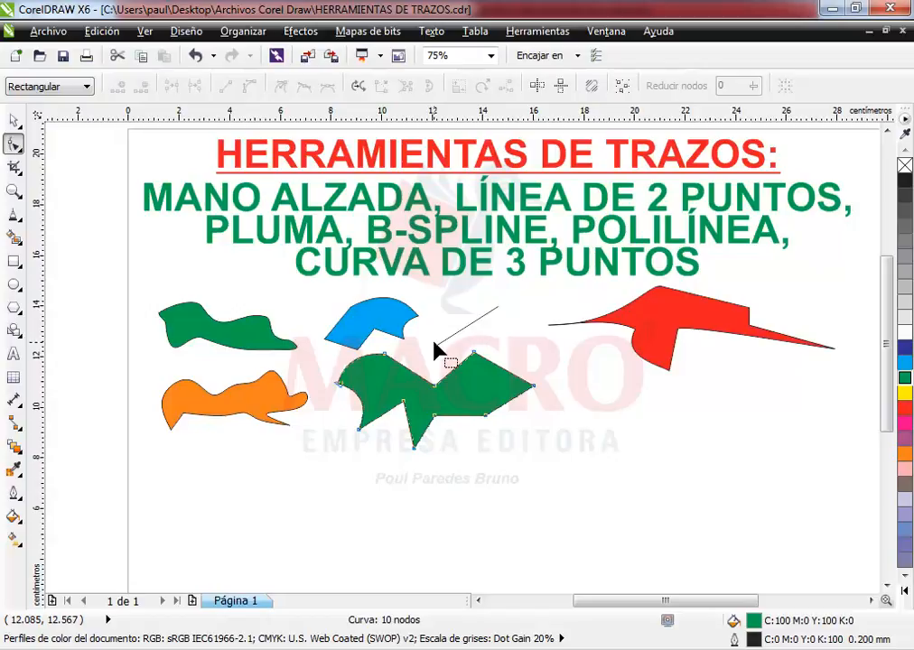
click(13, 120)
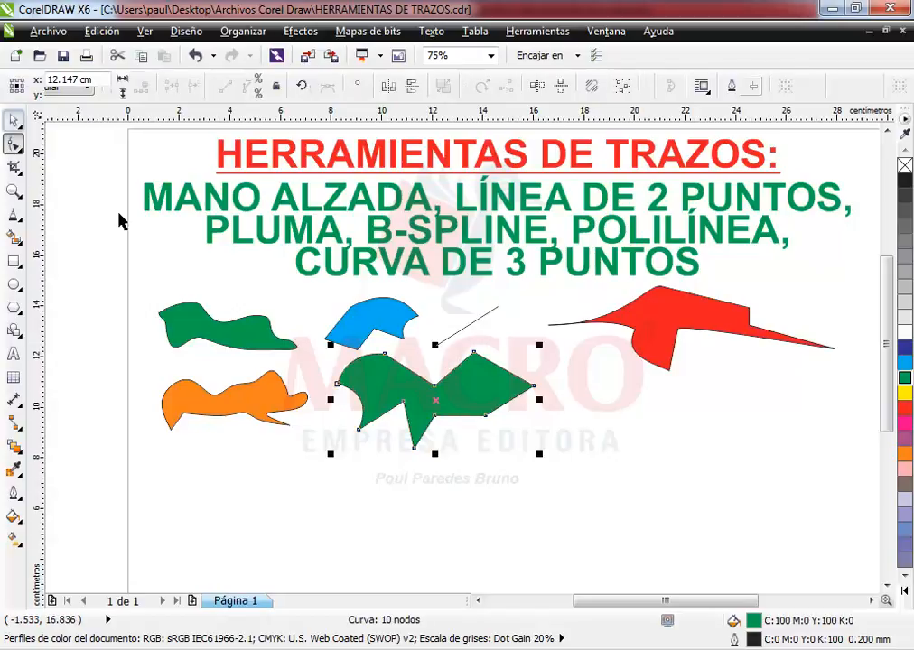
drag(540, 455, 470, 425)
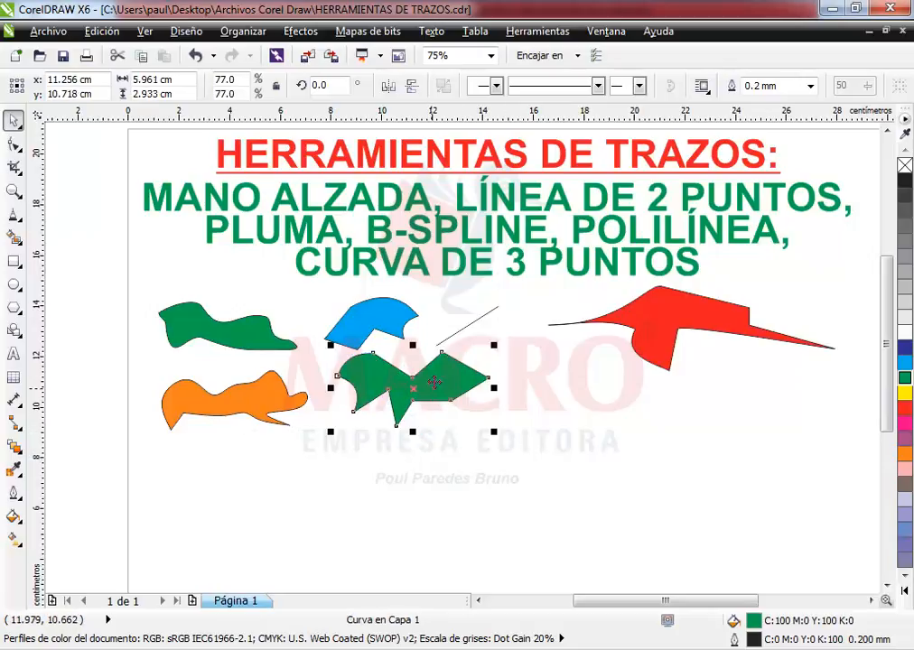
drag(428, 386, 415, 399)
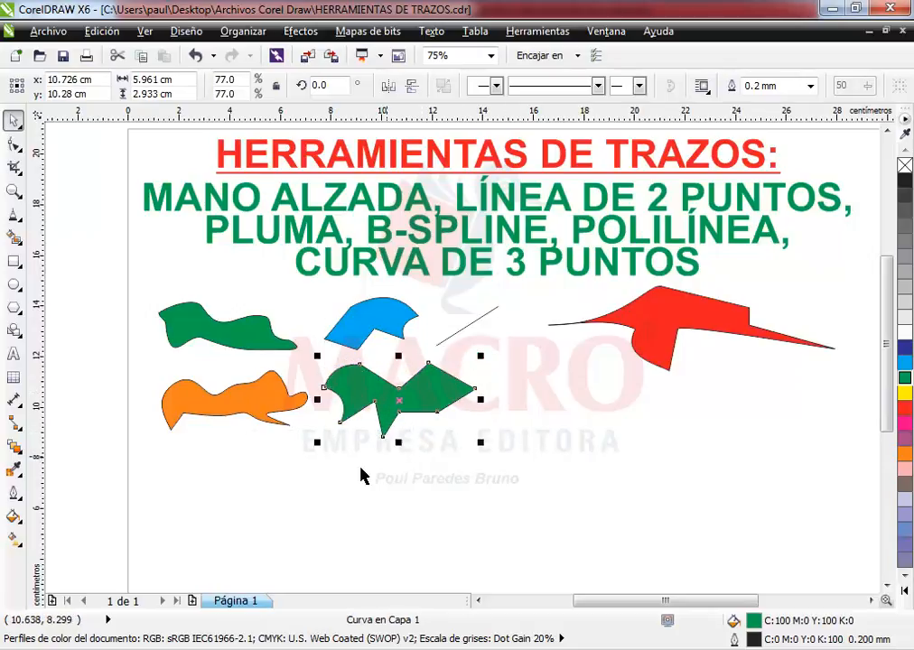
click(297, 489)
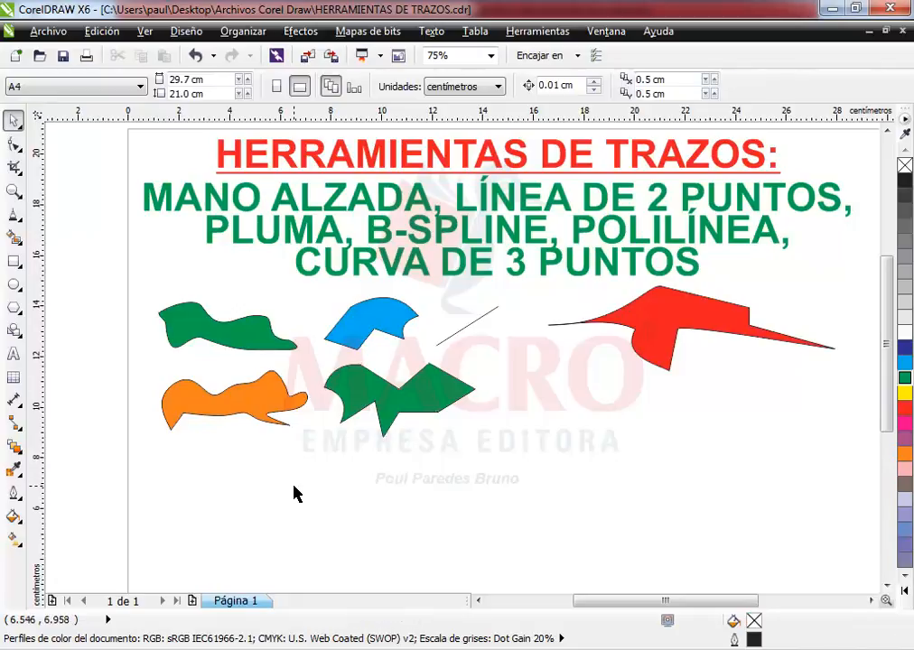
- Draw a single arched 3-Point Curve about 5.0 by 3.6 cm in the empty area below the red shape
click(14, 215)
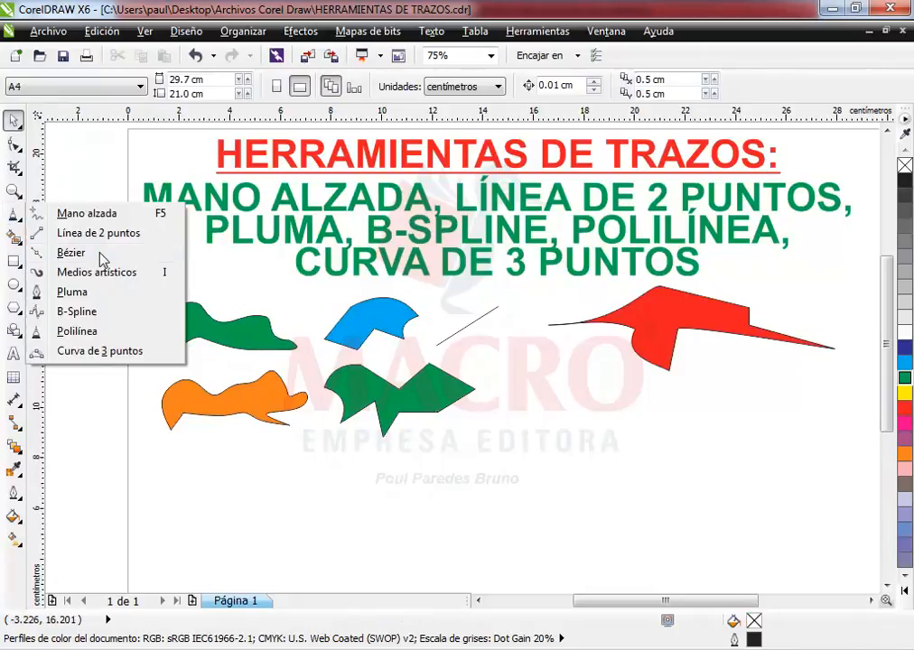
click(105, 352)
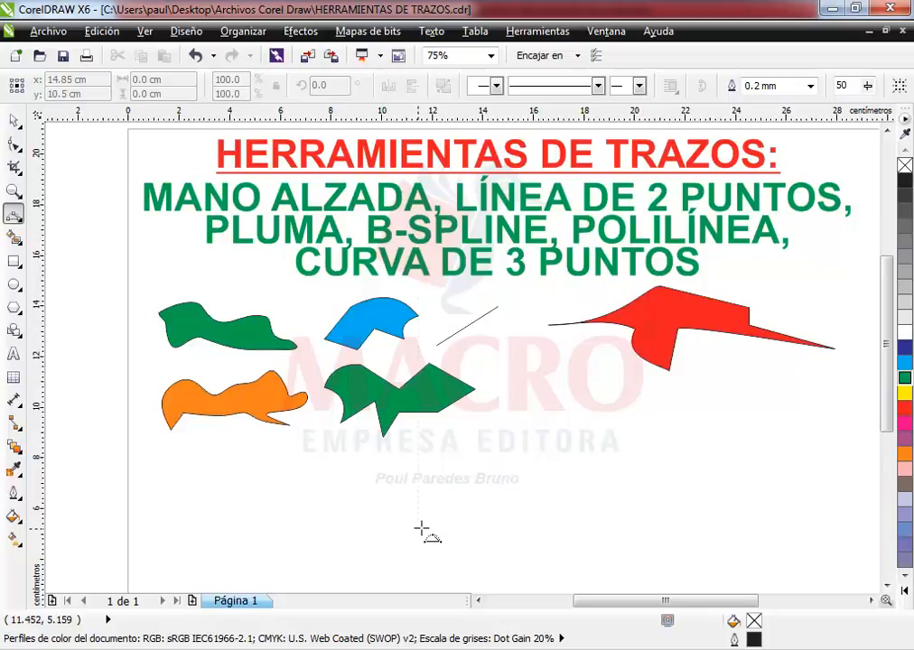
drag(498, 485, 621, 429)
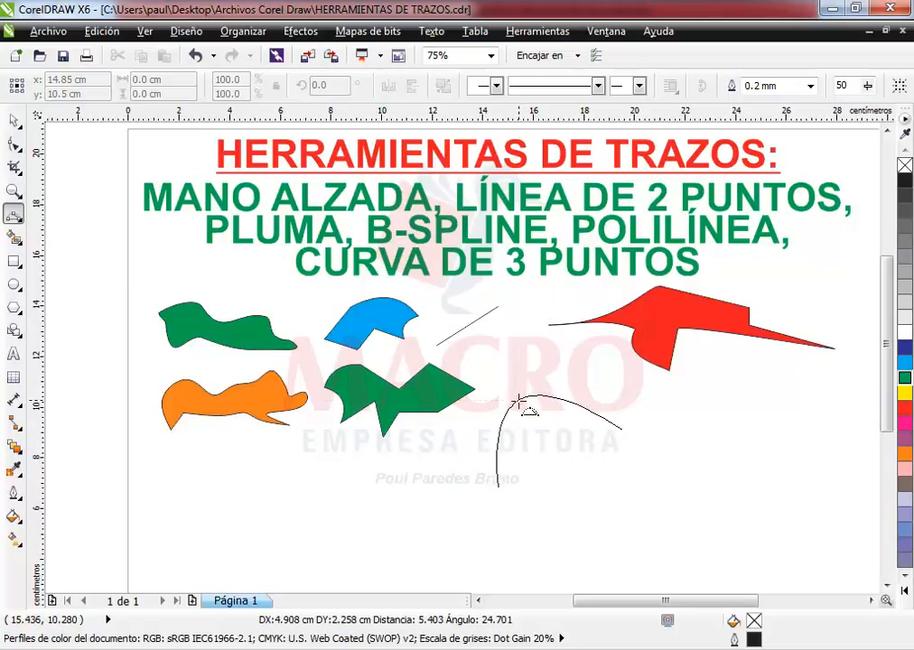
click(521, 404)
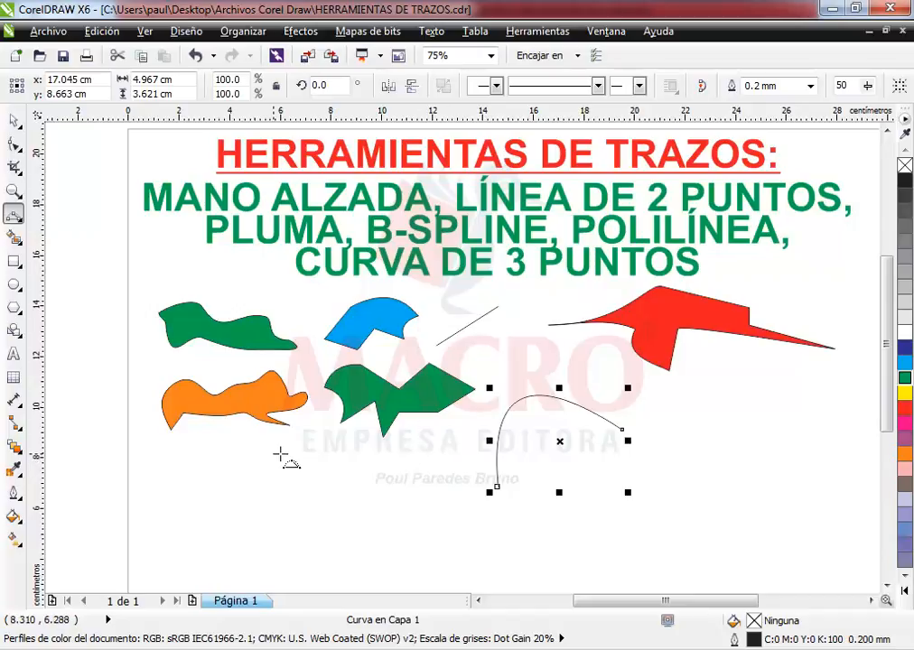
- Move the arched curve slightly up and right, then scale it down proportionally beside the green polyline shape
click(13, 123)
drag(500, 425, 514, 403)
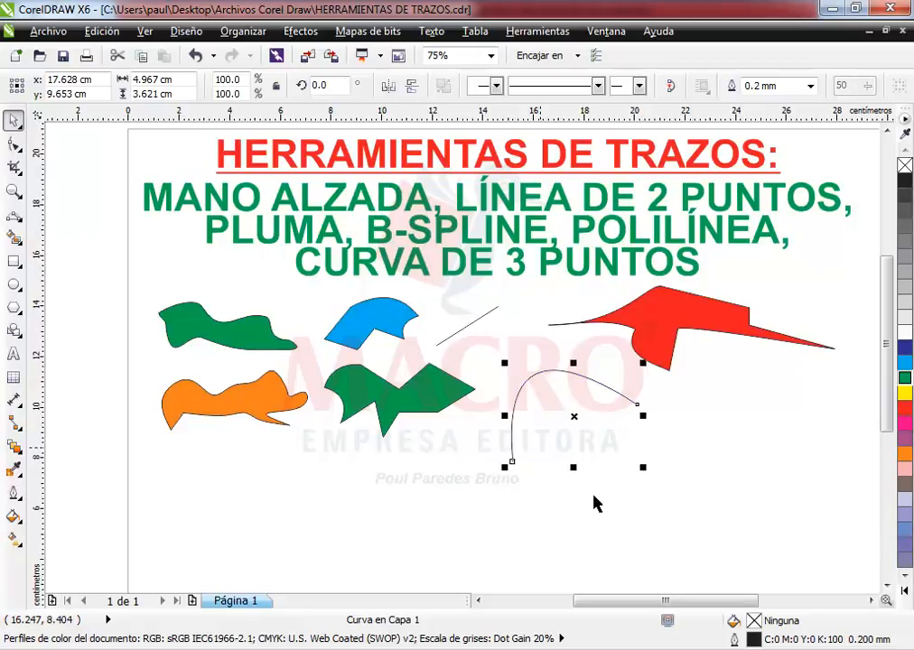
drag(642, 468, 599, 435)
click(456, 476)
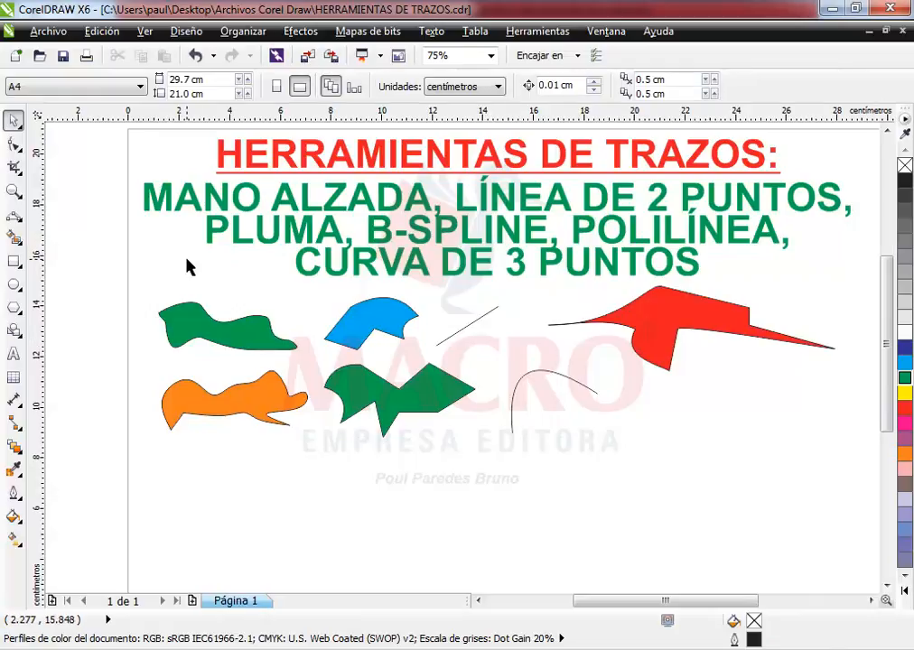
- Draw a second arched 3-Point Curve about 4.3 by 3.0 cm in the empty area below the other shapes
click(15, 219)
click(90, 351)
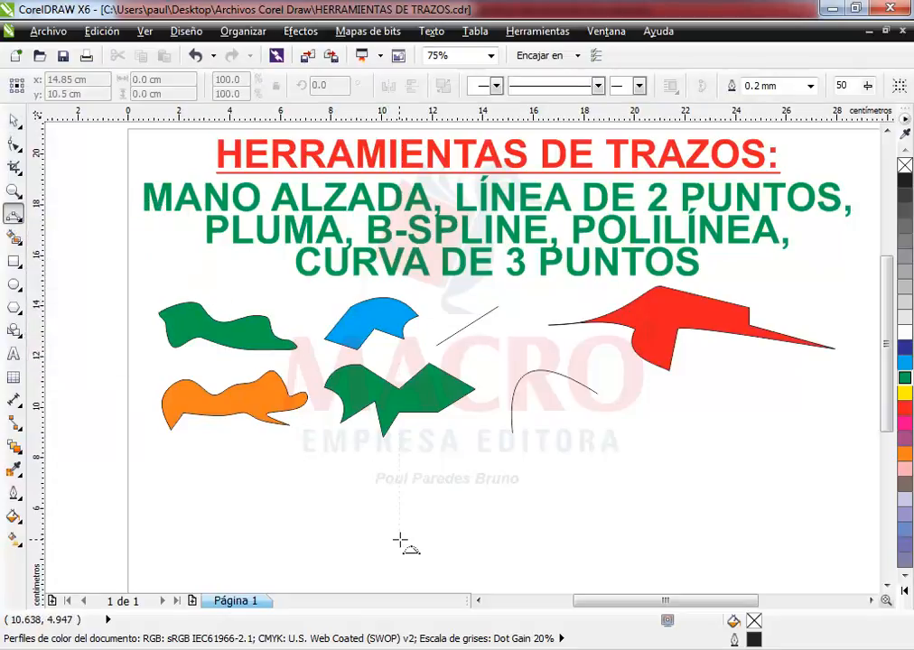
drag(399, 538, 497, 491)
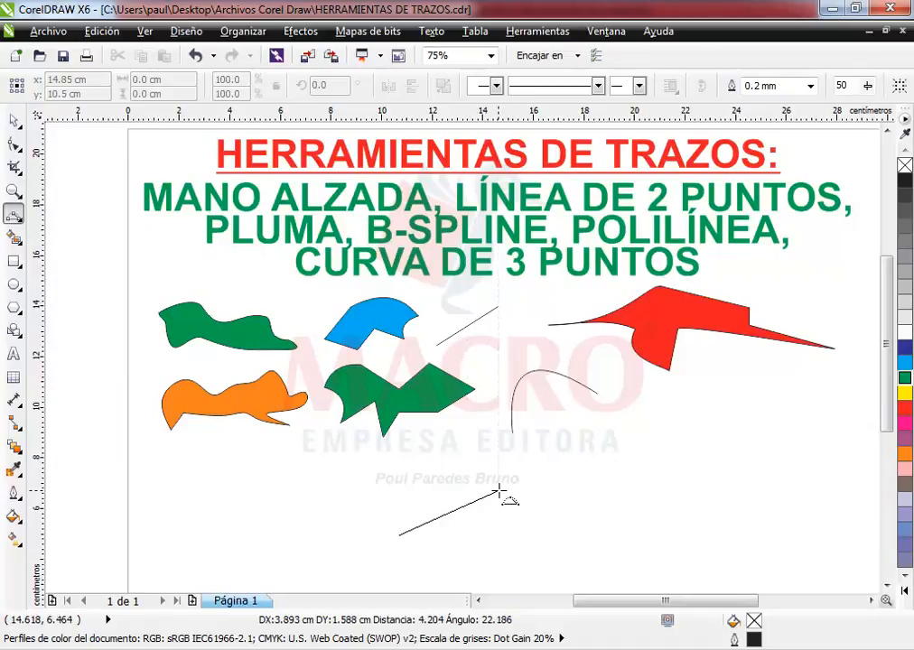
click(404, 467)
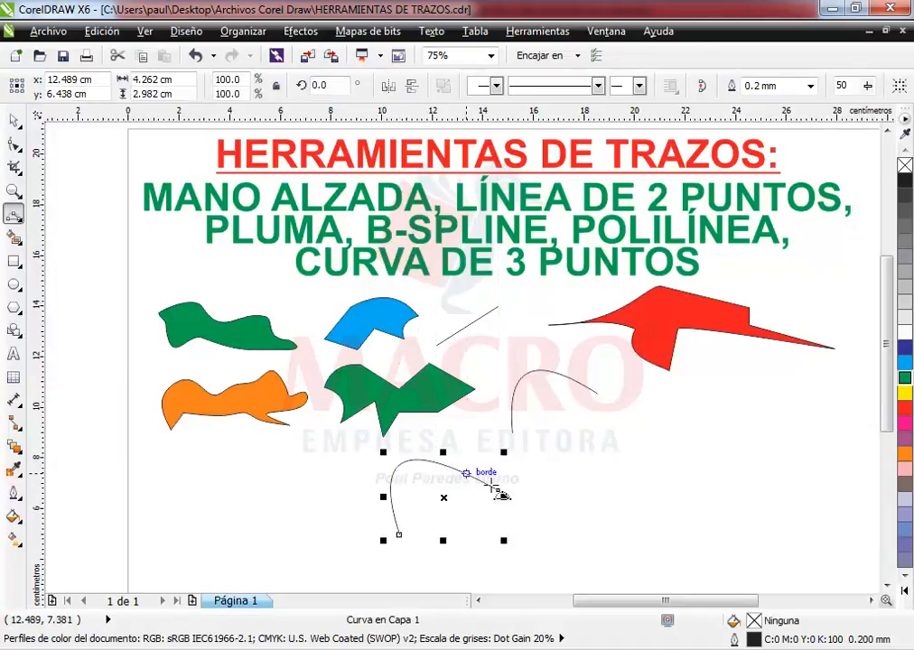
- Extend the new curve from its end node with three connected 3-point arcs, making a wavy line about 16.4 by 4.7 cm
drag(498, 490, 617, 473)
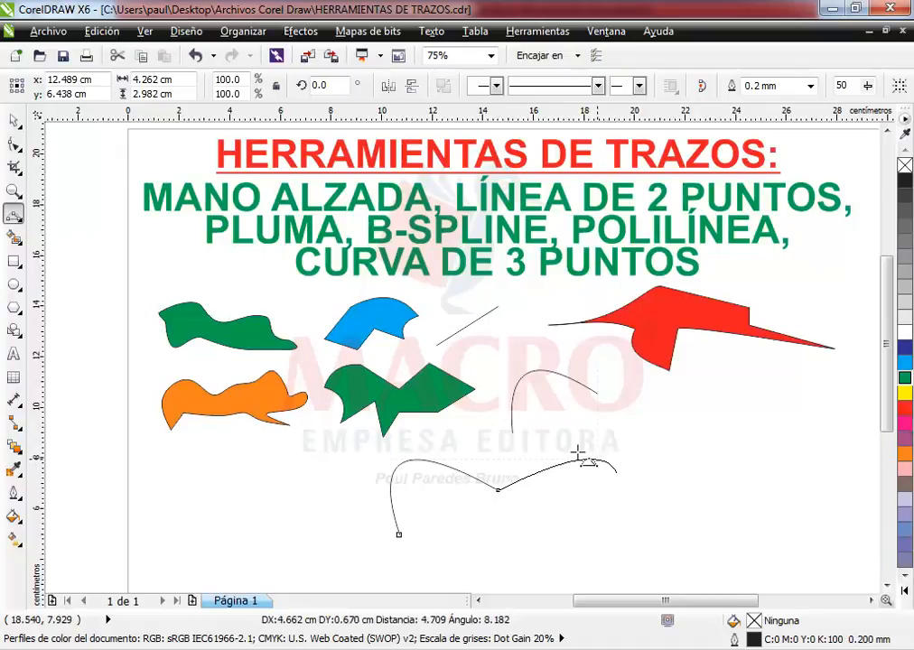
click(563, 516)
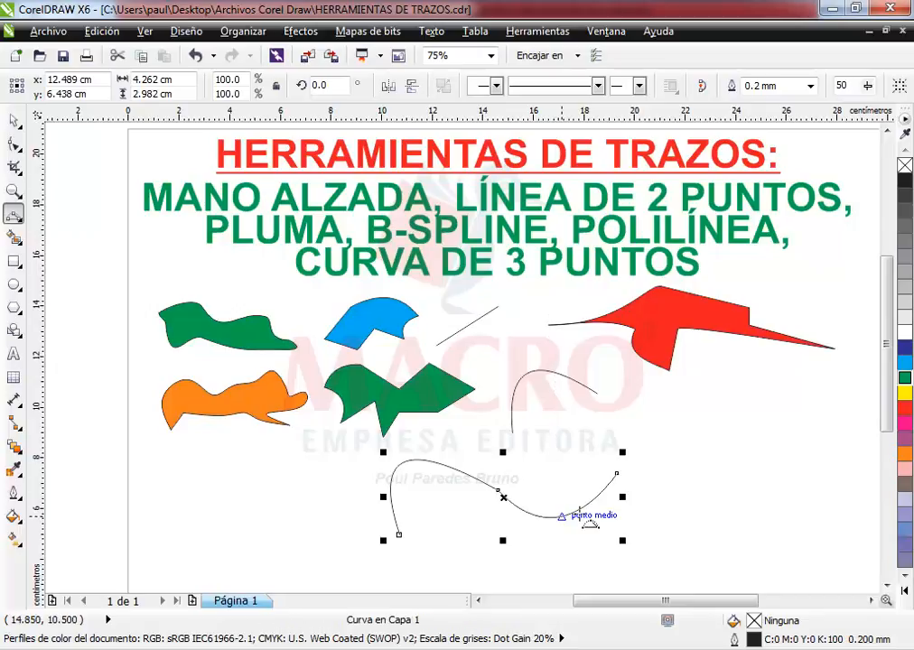
drag(616, 472, 722, 441)
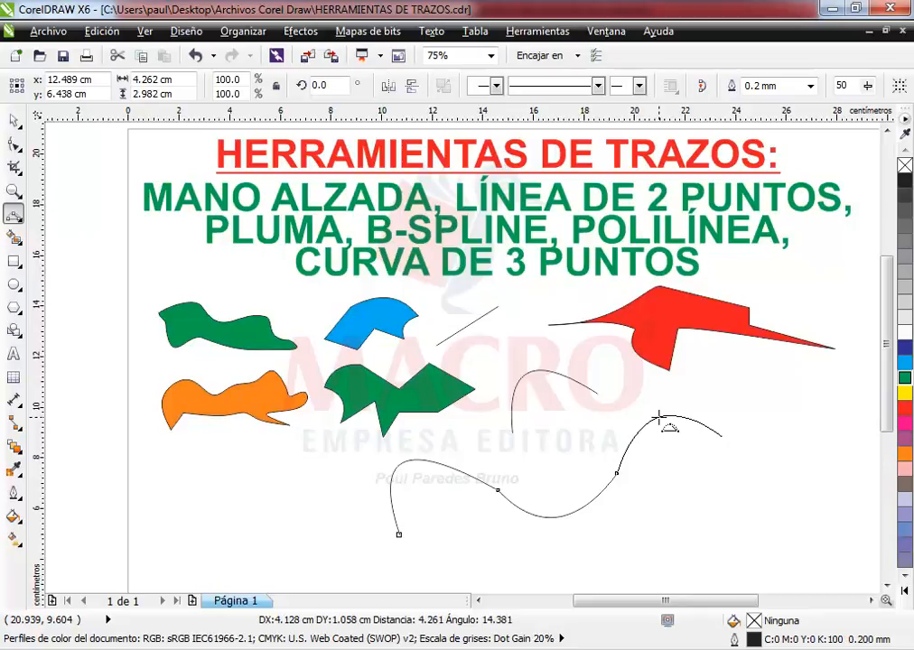
click(660, 417)
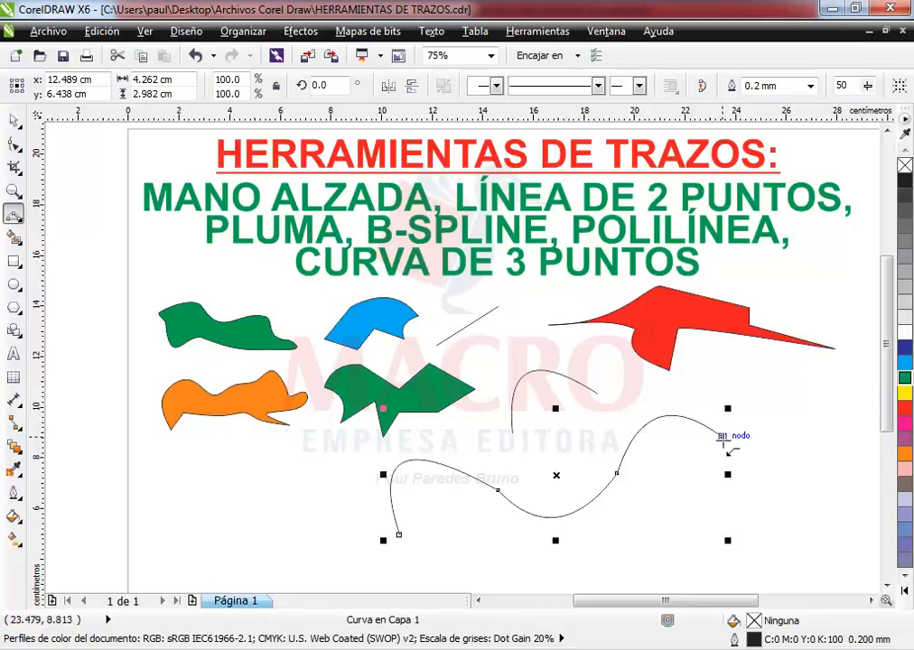
drag(723, 438, 801, 467)
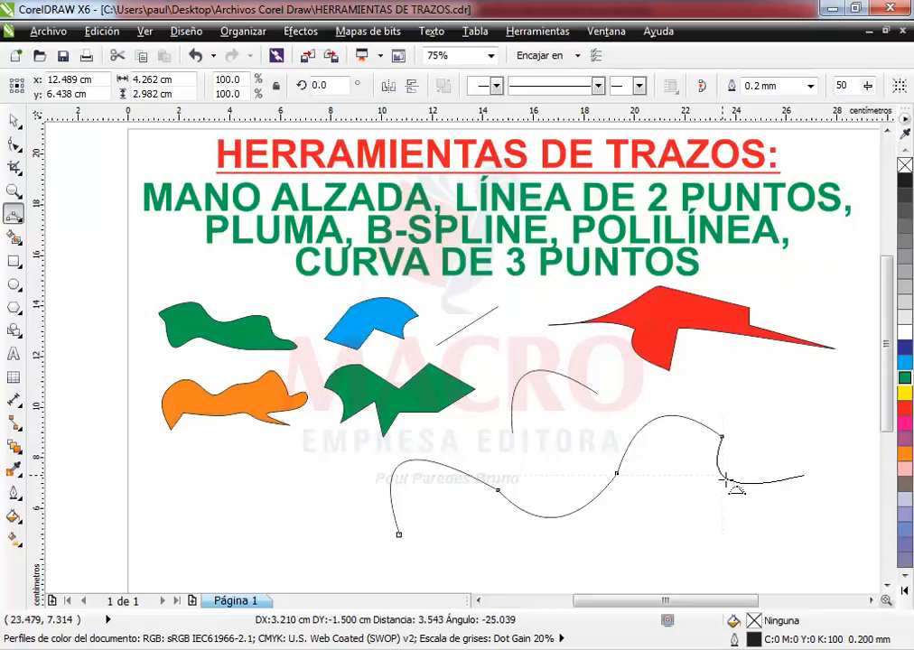
click(725, 478)
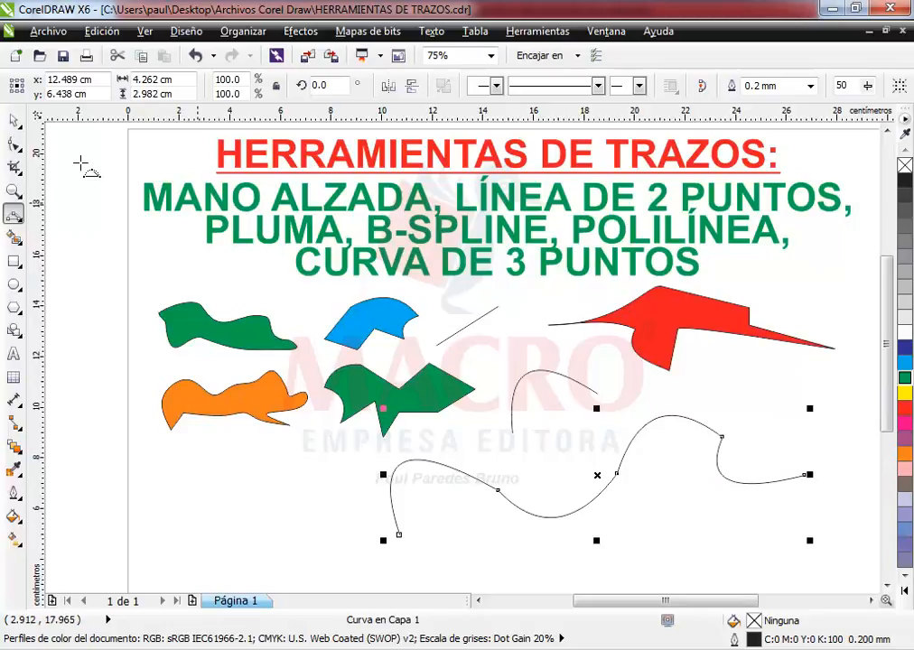
- Scale the wavy line to 50%, about 8.2 by 2.4 cm, and move it up and right beneath the red shape
click(15, 121)
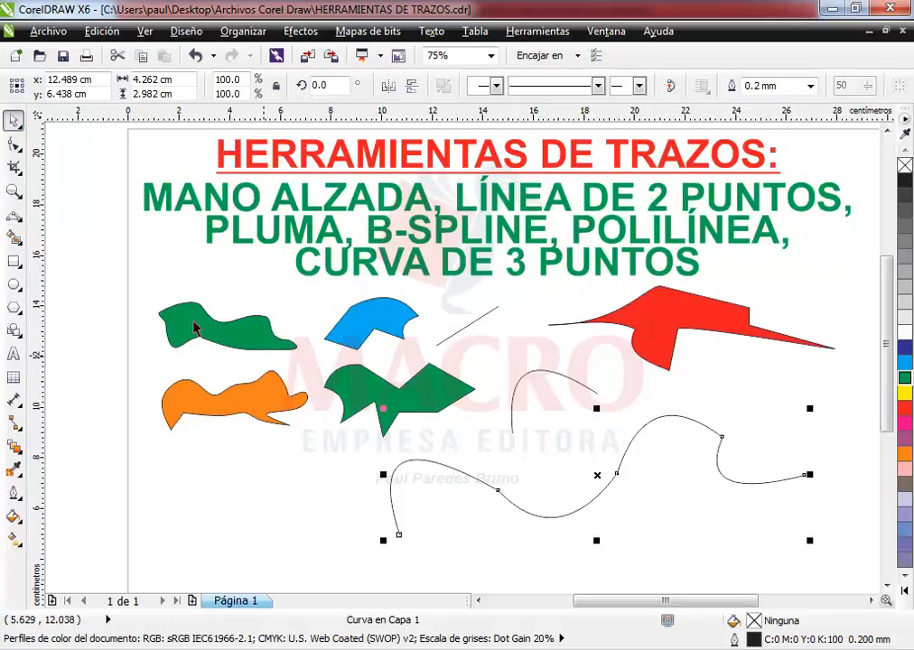
click(337, 513)
click(401, 528)
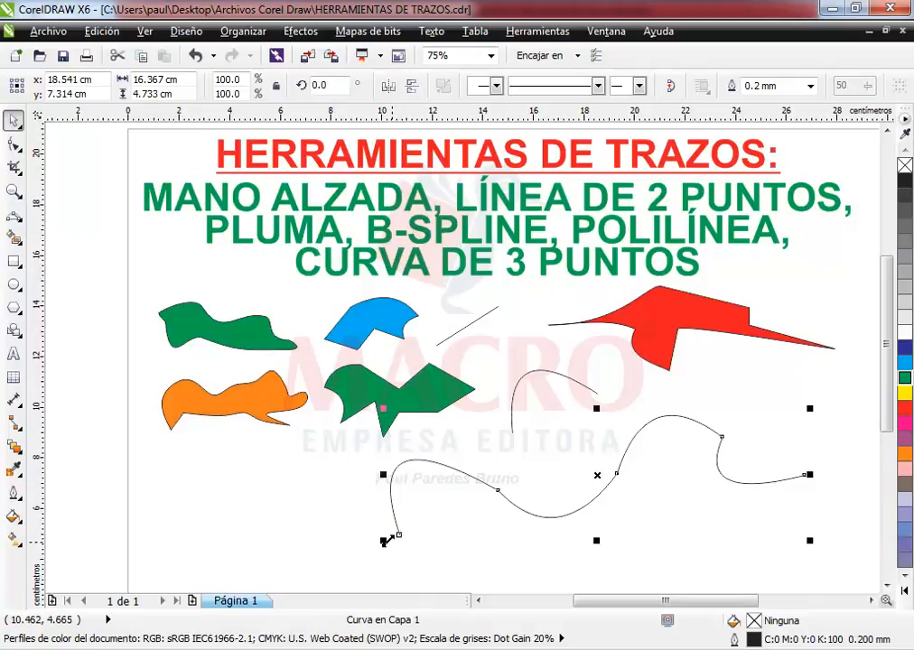
drag(384, 540, 535, 474)
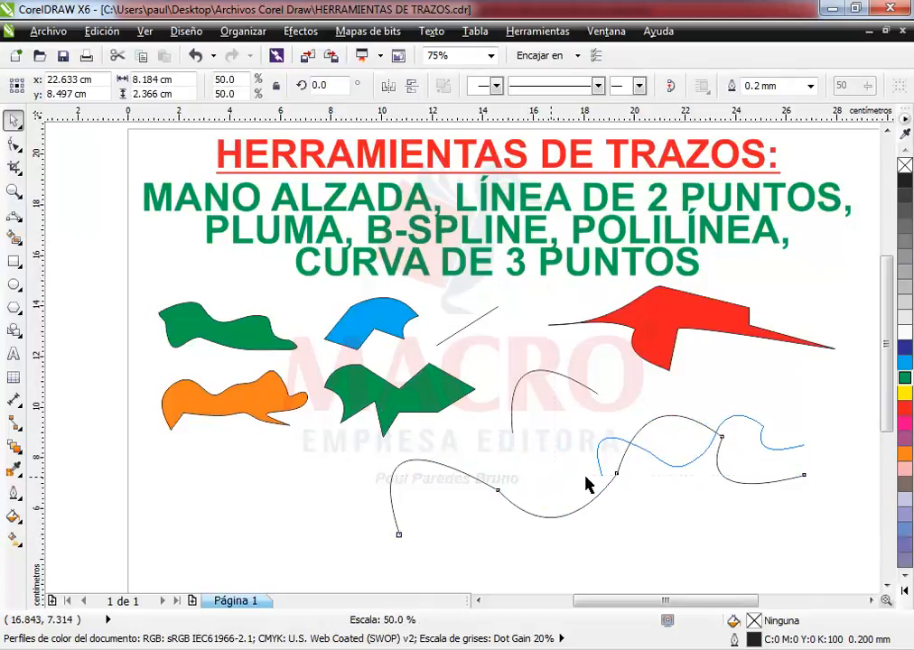
drag(662, 465, 679, 431)
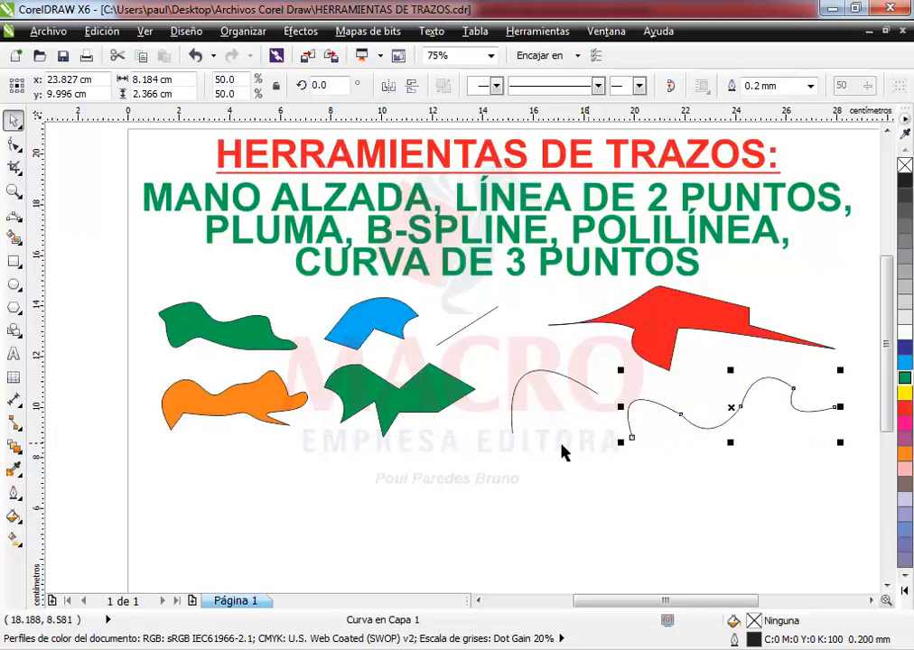
click(384, 346)
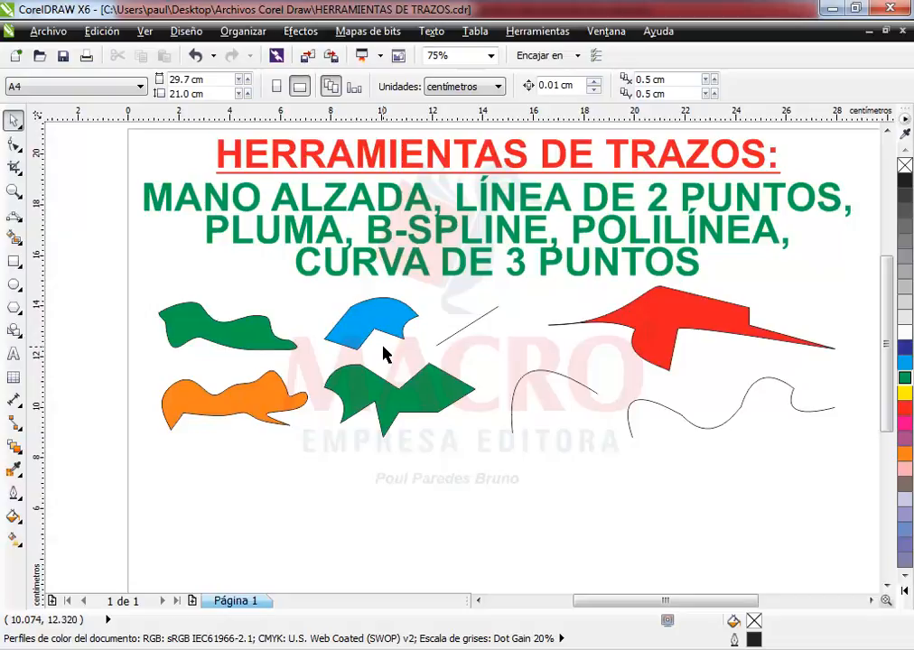
- Move the green polyline shape slightly right, centring it horizontally at about 11.45 cm between the orange shape and the arch
click(422, 400)
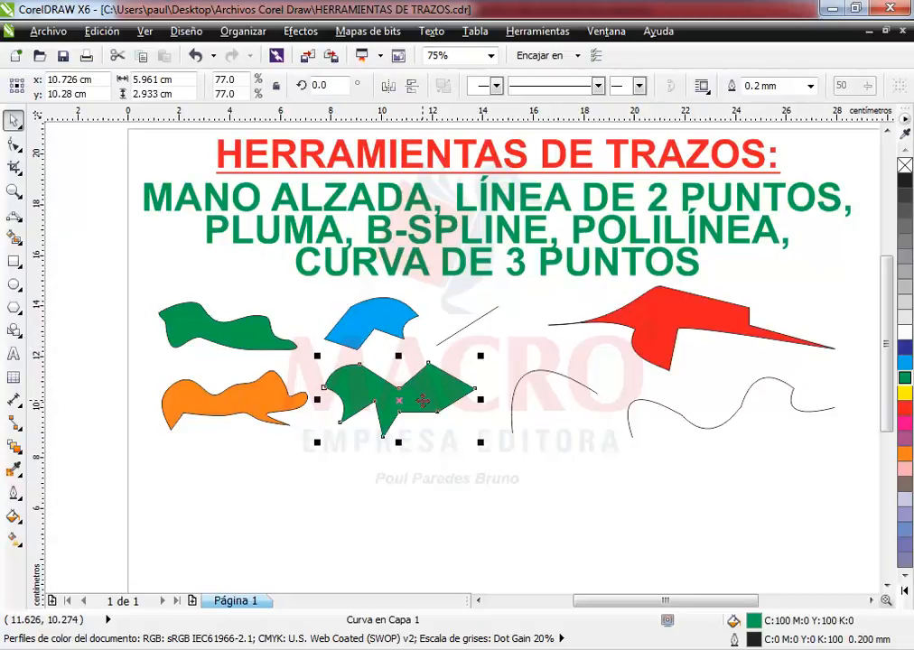
drag(423, 400, 422, 398)
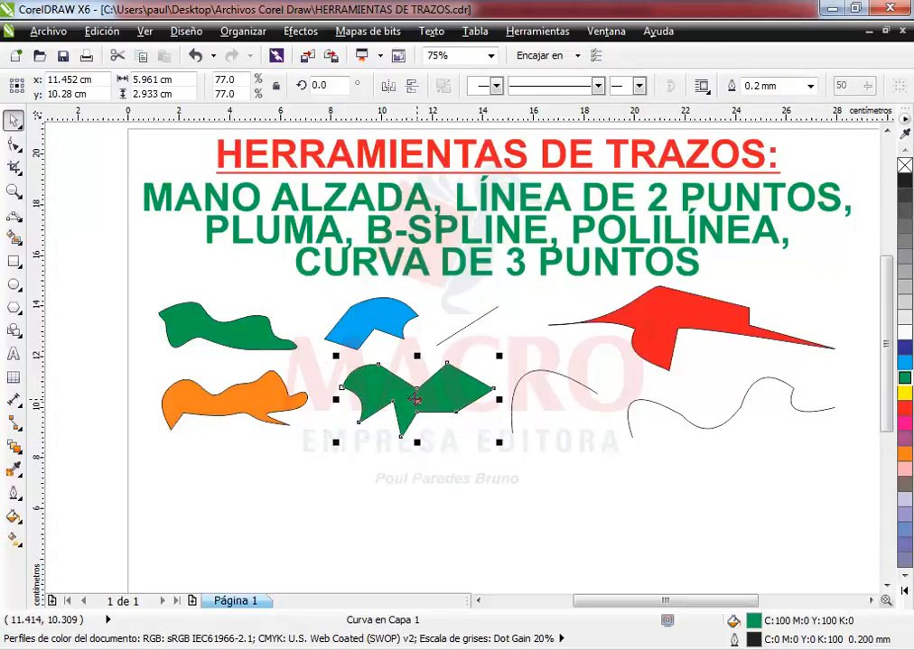
click(260, 468)
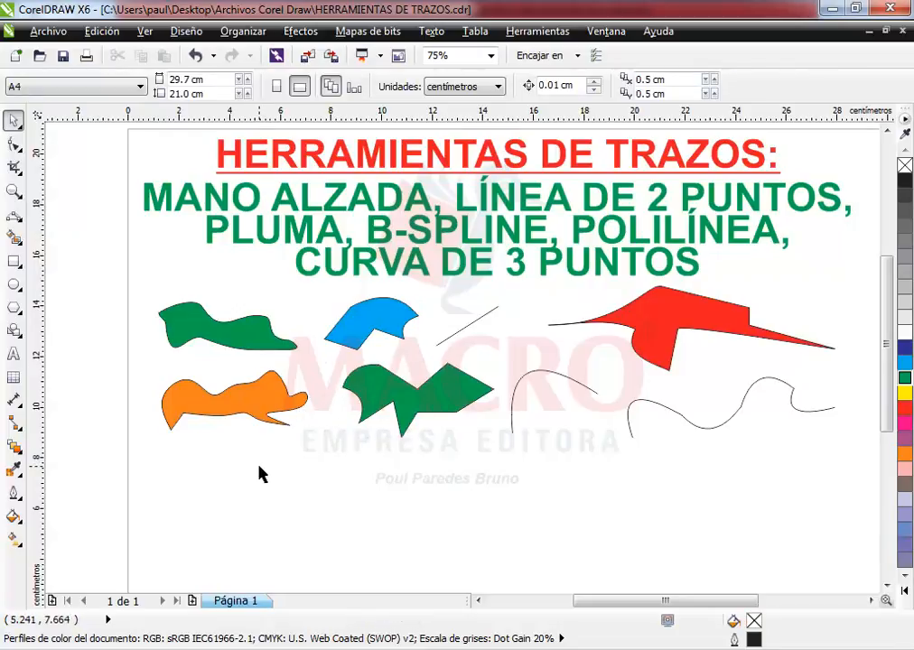
- Open the Insert Character docker to get at the font symbols
click(885, 586)
click(885, 586)
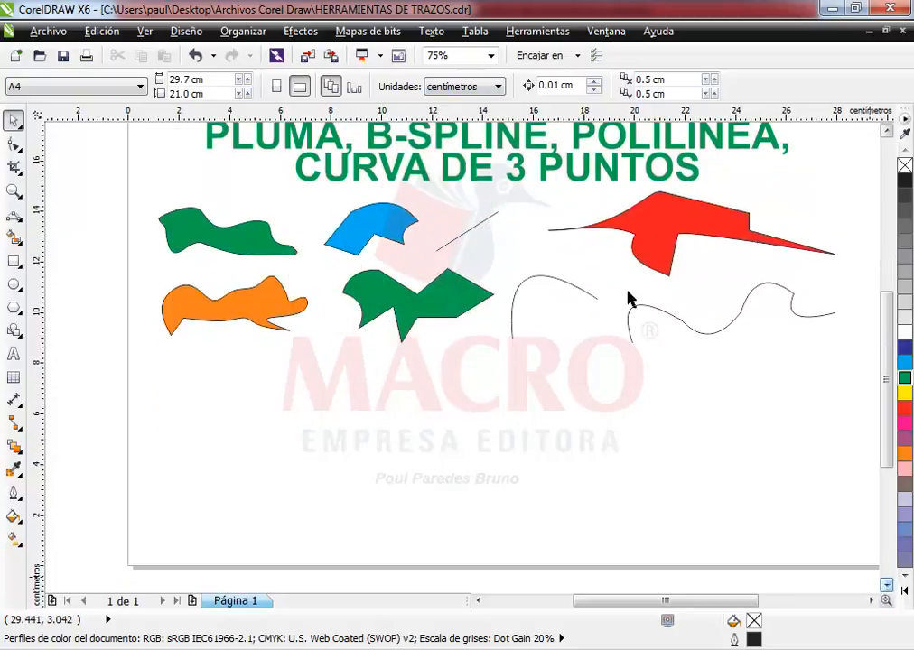
click(432, 30)
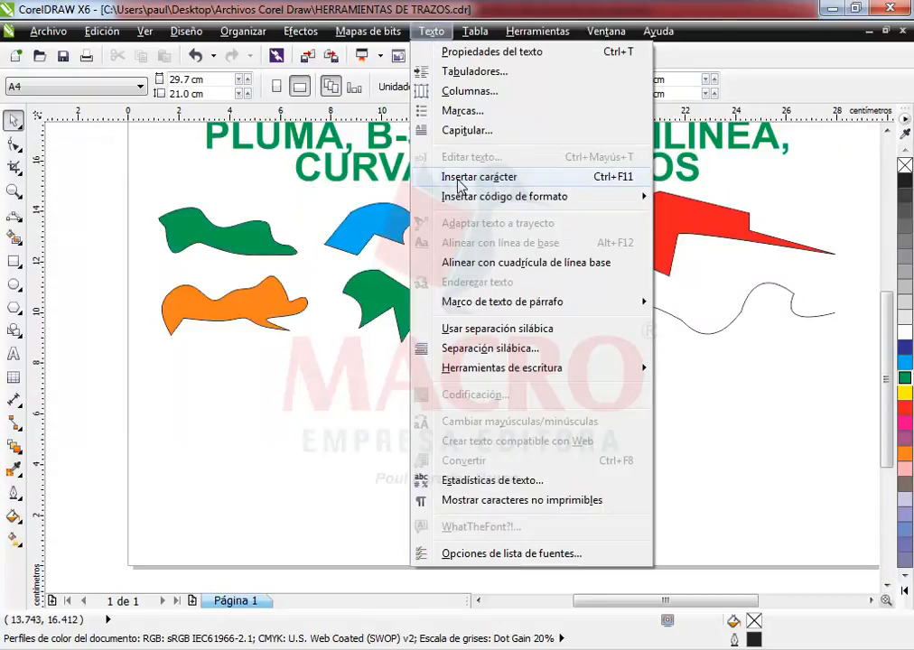
key(Escape)
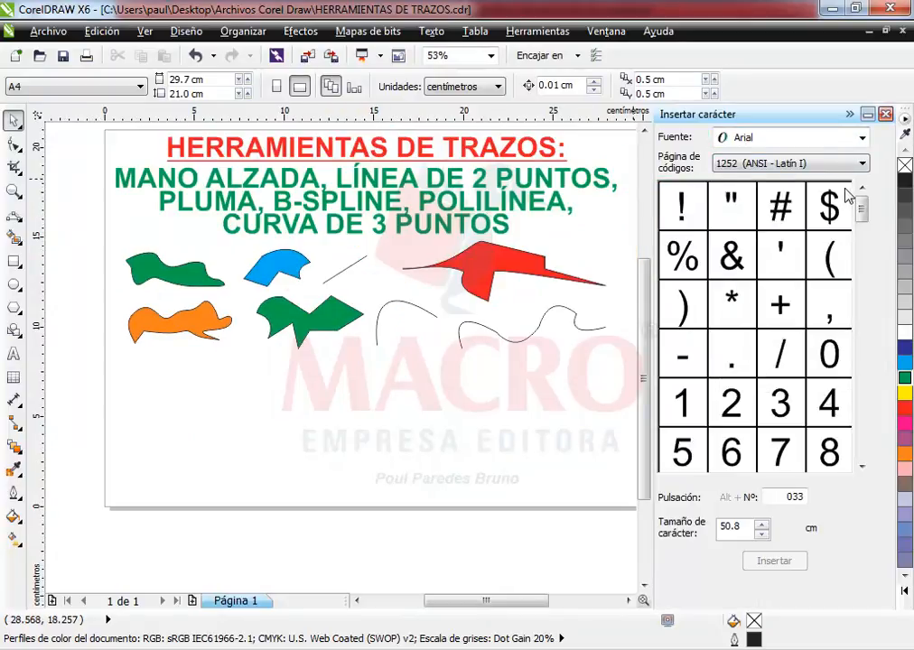
- Choose Webdings as the font for the characters to insert
click(864, 143)
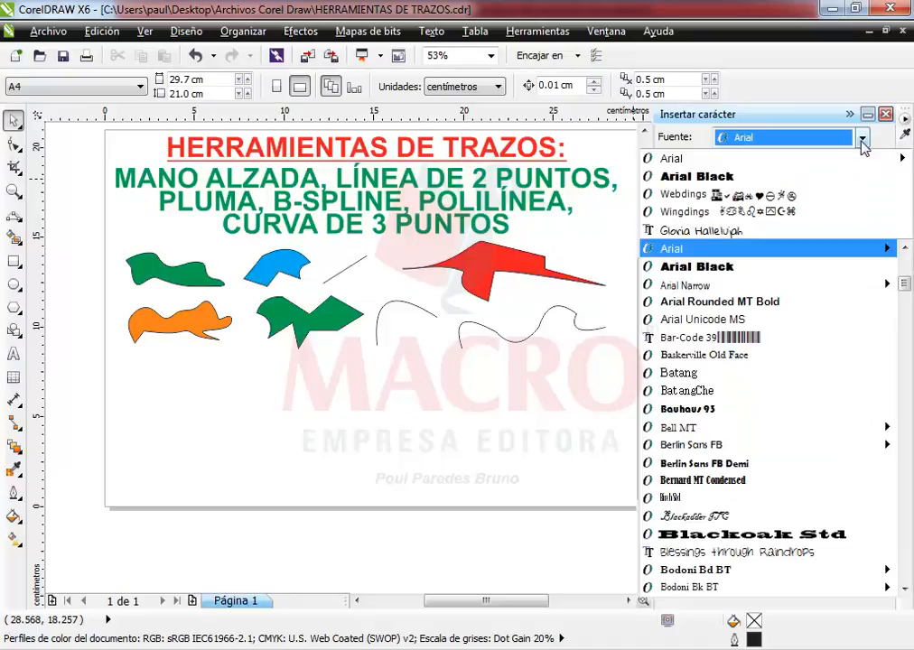
drag(902, 287, 893, 595)
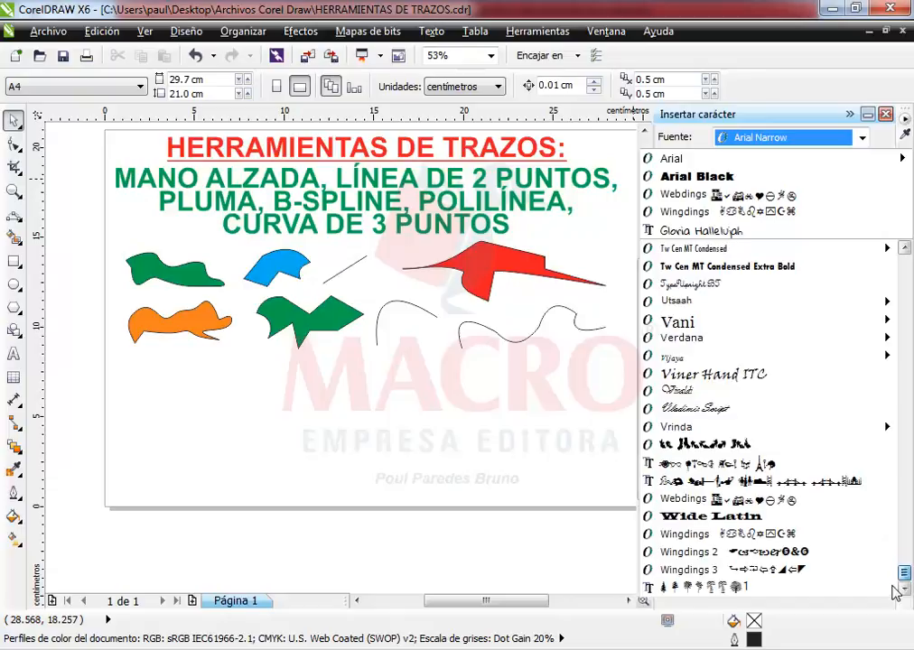
drag(895, 585, 837, 580)
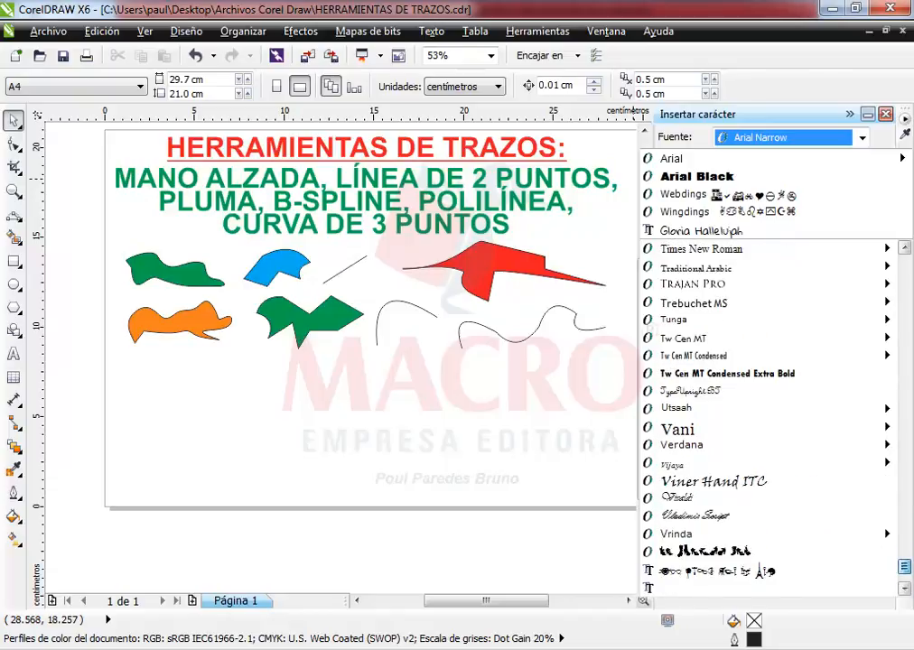
drag(837, 581, 838, 597)
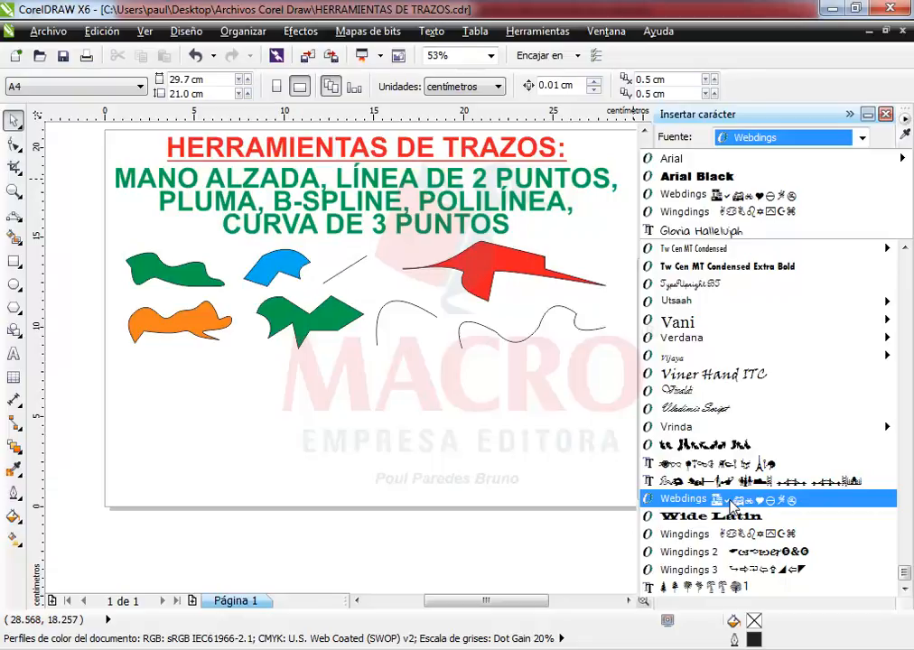
click(730, 499)
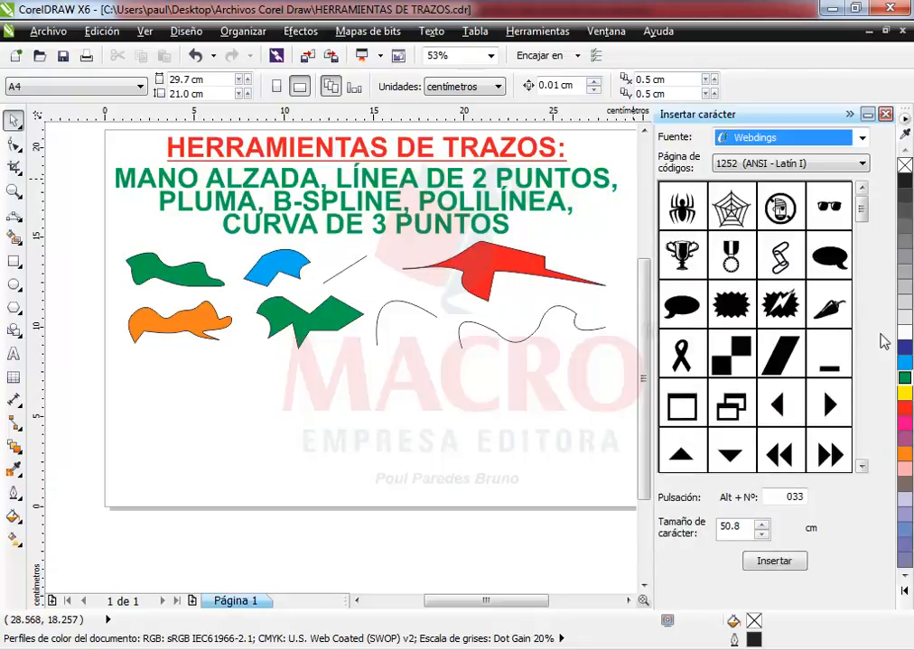
- Place the Webdings heart symbol on the empty page area below the arch, and close the Insert Character docker
click(861, 466)
click(861, 466)
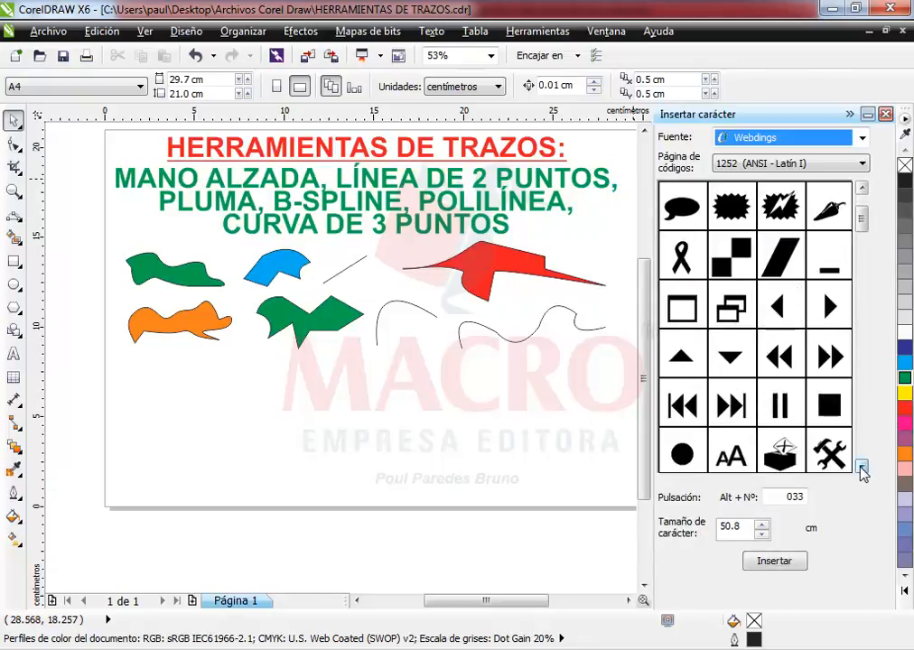
click(861, 466)
click(861, 466)
click(862, 466)
click(861, 466)
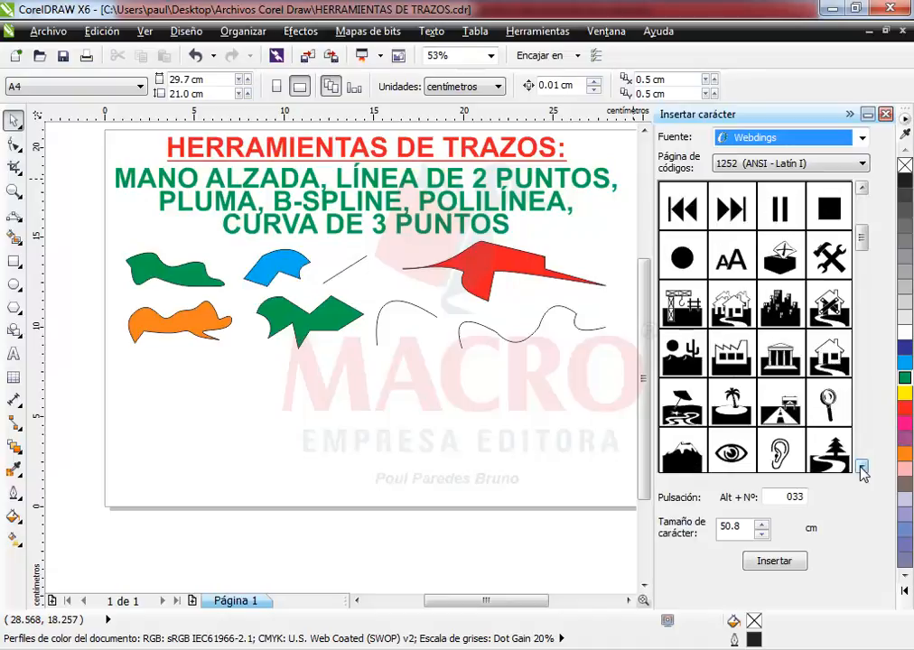
click(862, 466)
click(862, 466)
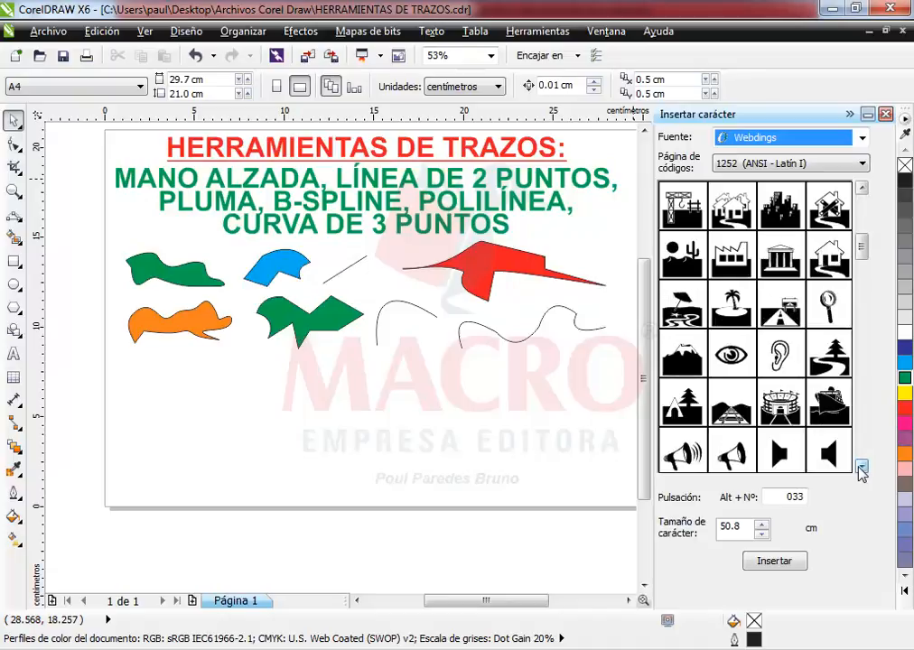
click(862, 466)
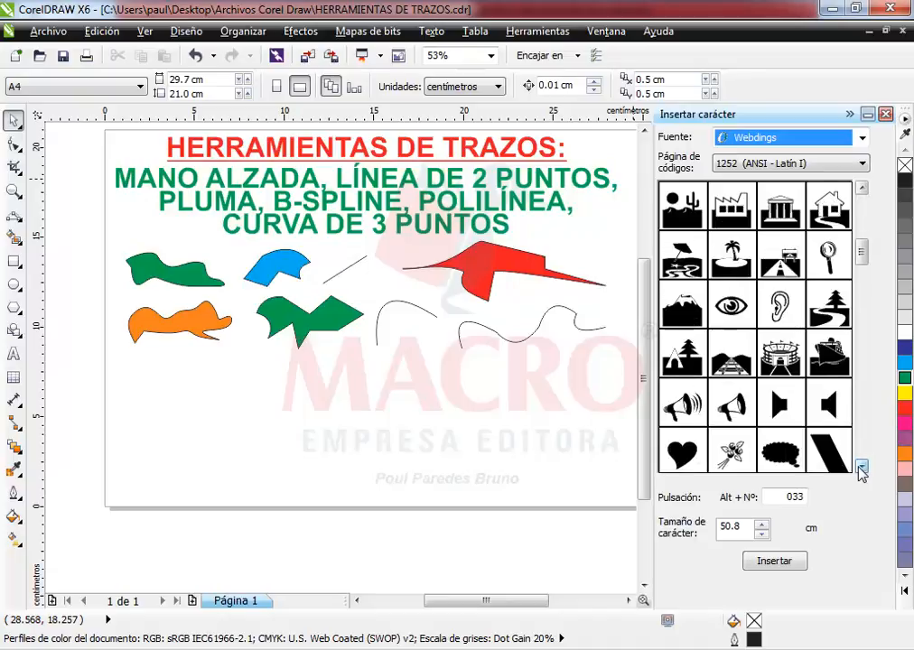
click(862, 466)
drag(691, 411, 426, 424)
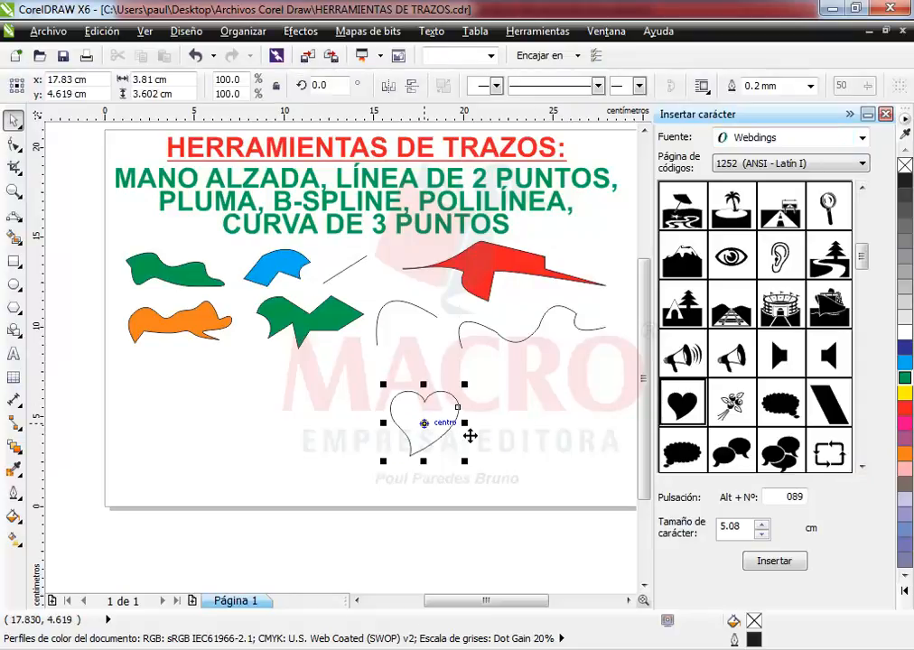
click(885, 114)
- Move the heart left beneath the green polyline shape and the arch, and enlarge it proportionally to about 5.3 by 5 cm
scroll(582, 333, up, 1)
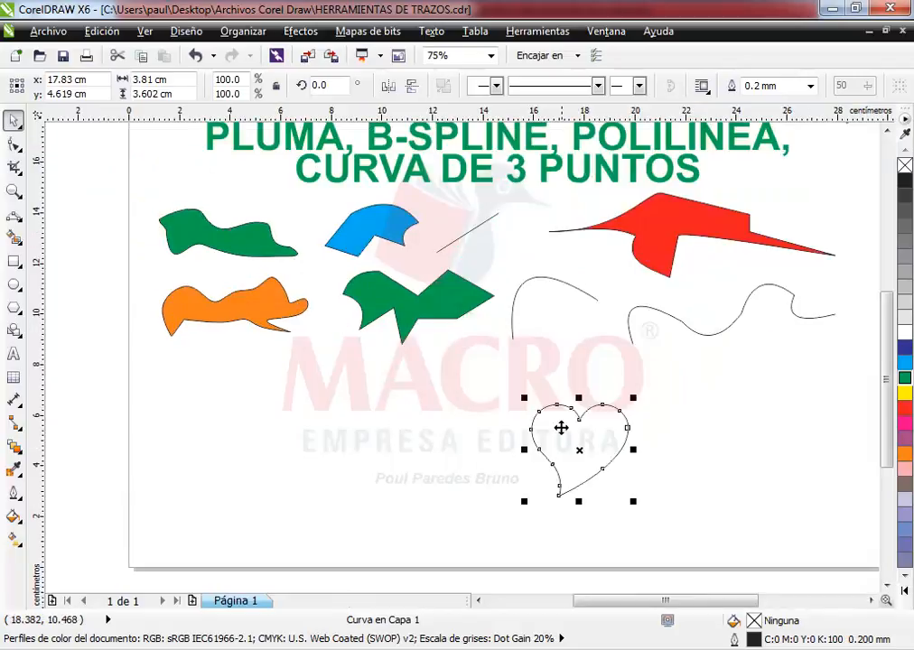
drag(561, 428, 493, 415)
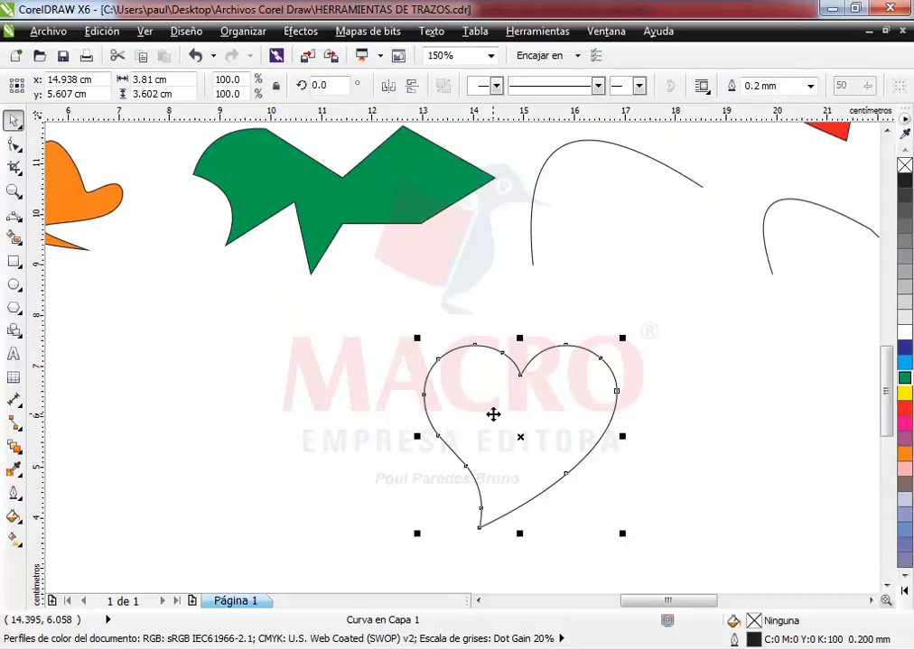
drag(417, 337, 370, 295)
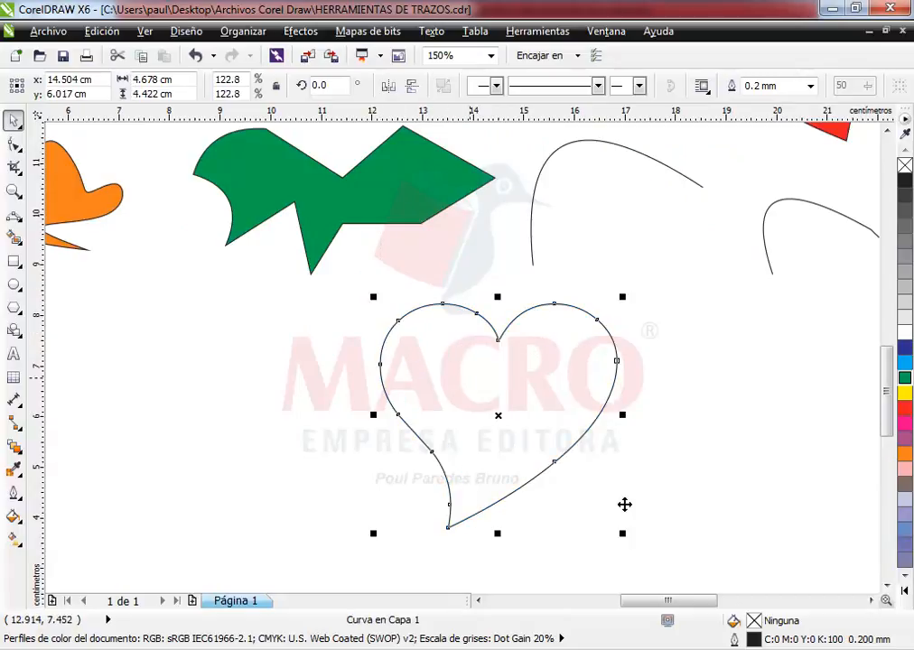
drag(624, 534, 645, 551)
drag(371, 297, 358, 281)
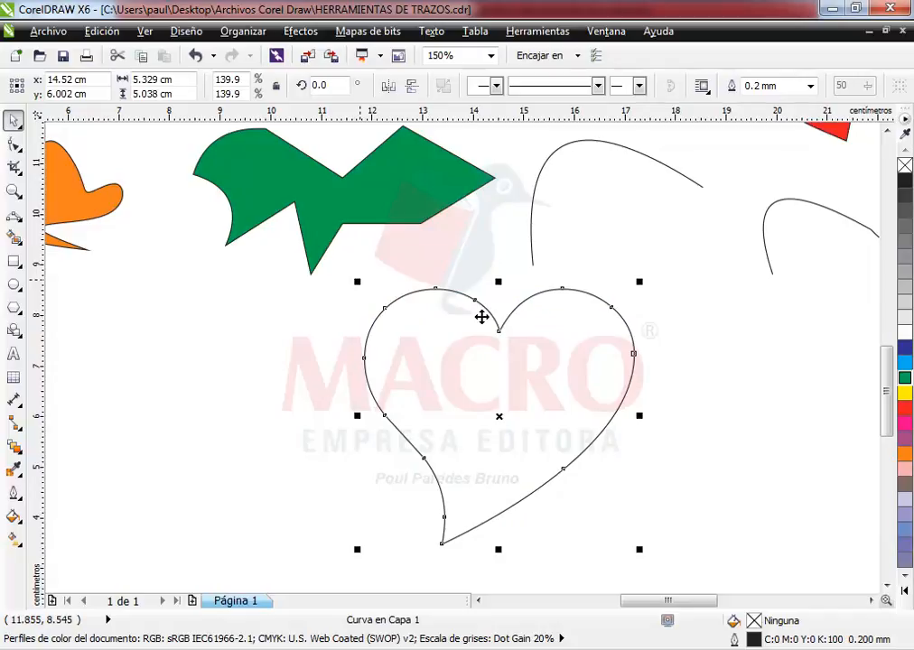
- Fill the heart with 20% black and lock it in place as a tracing template
click(902, 307)
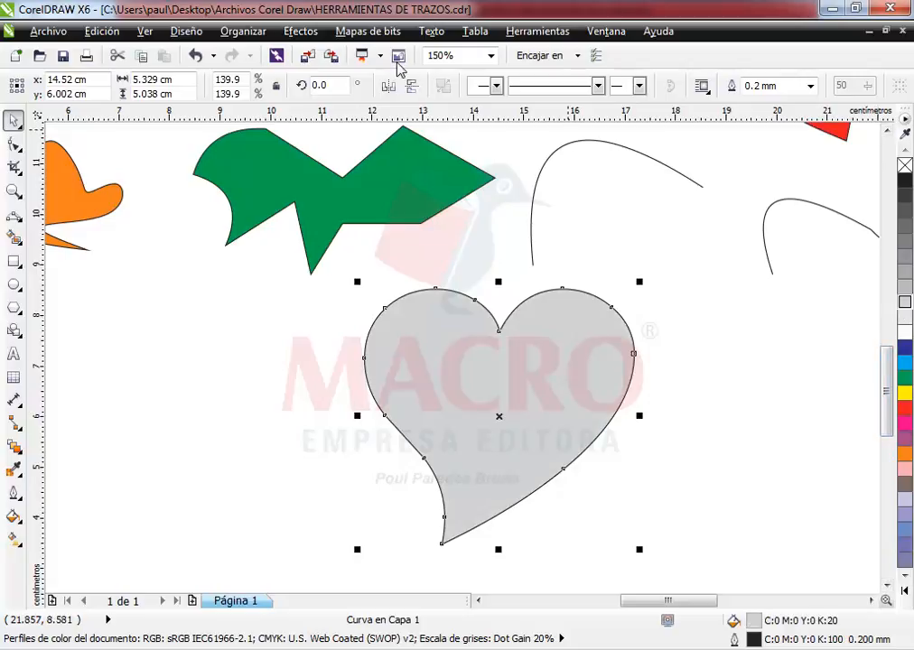
click(244, 32)
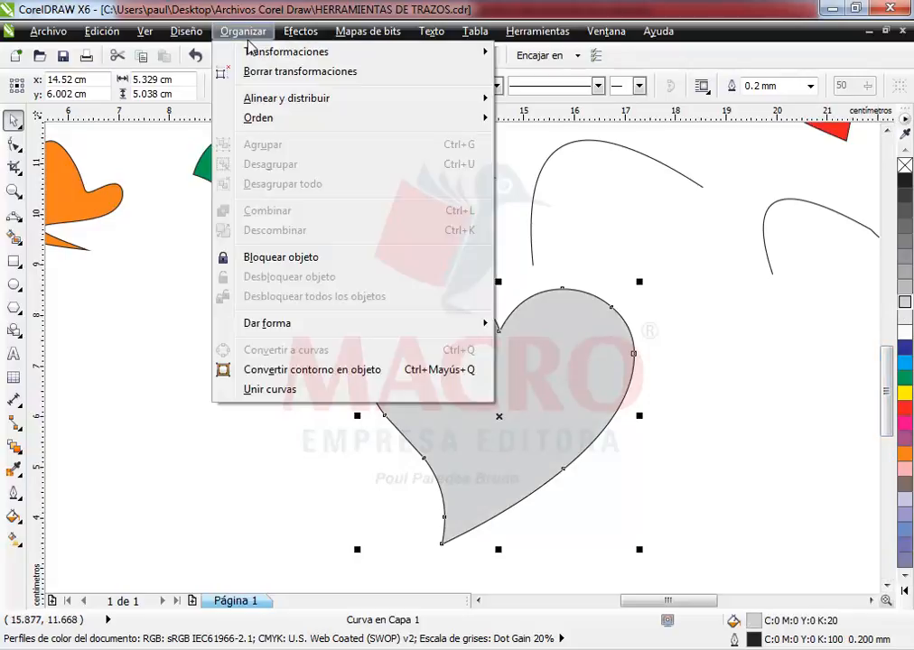
click(262, 257)
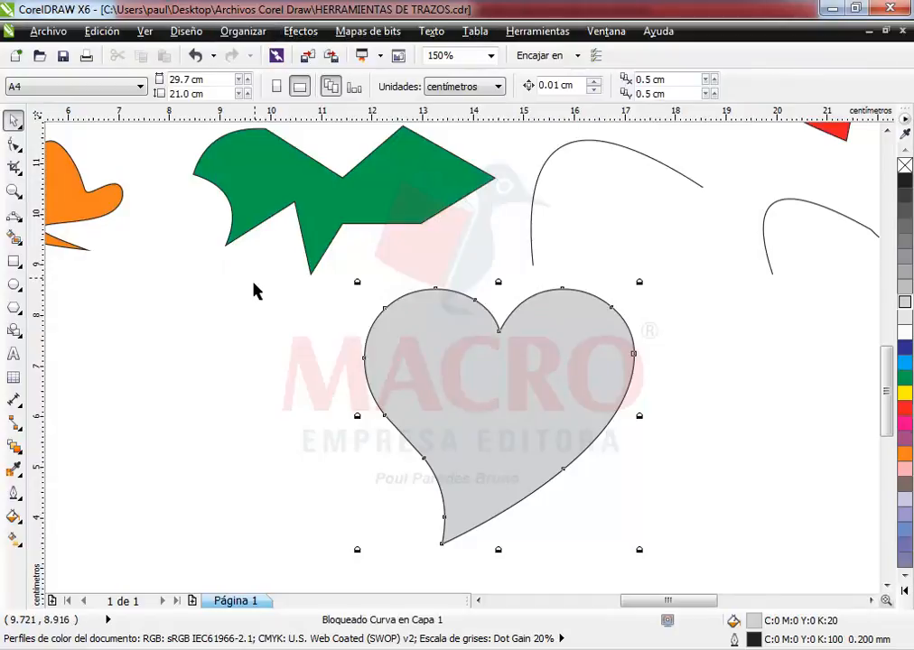
click(19, 223)
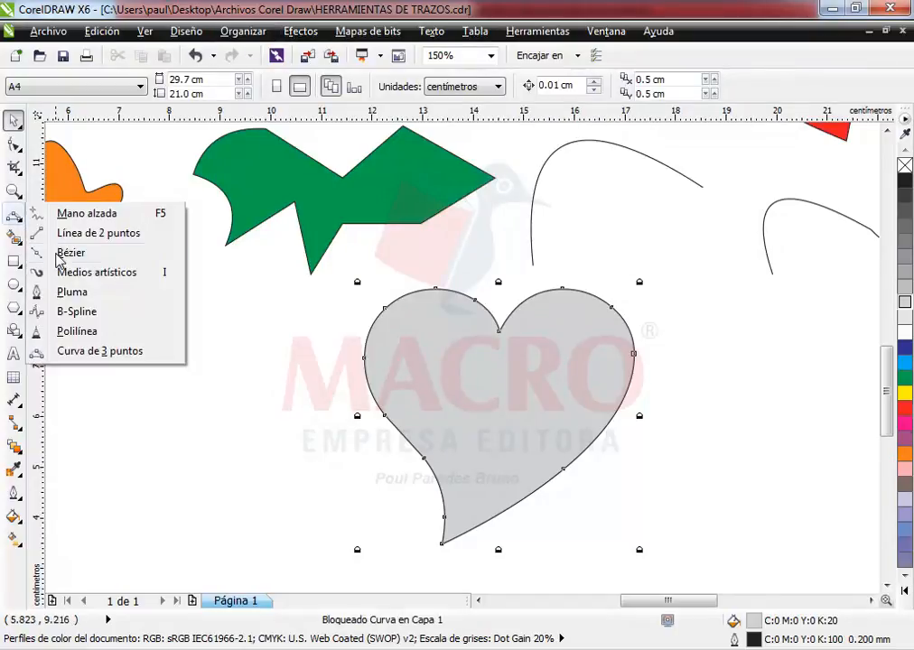
click(286, 381)
click(468, 408)
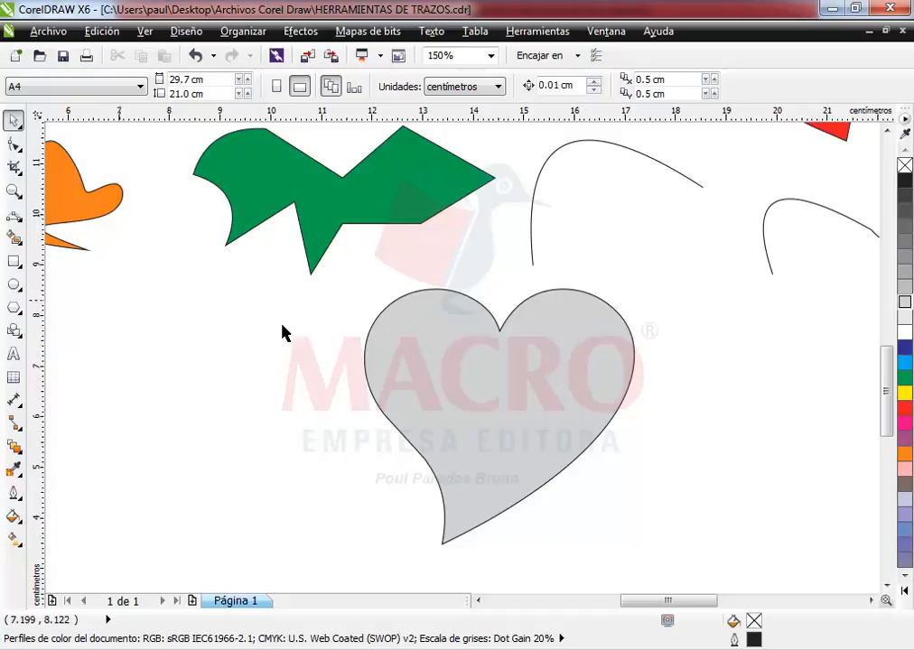
click(15, 215)
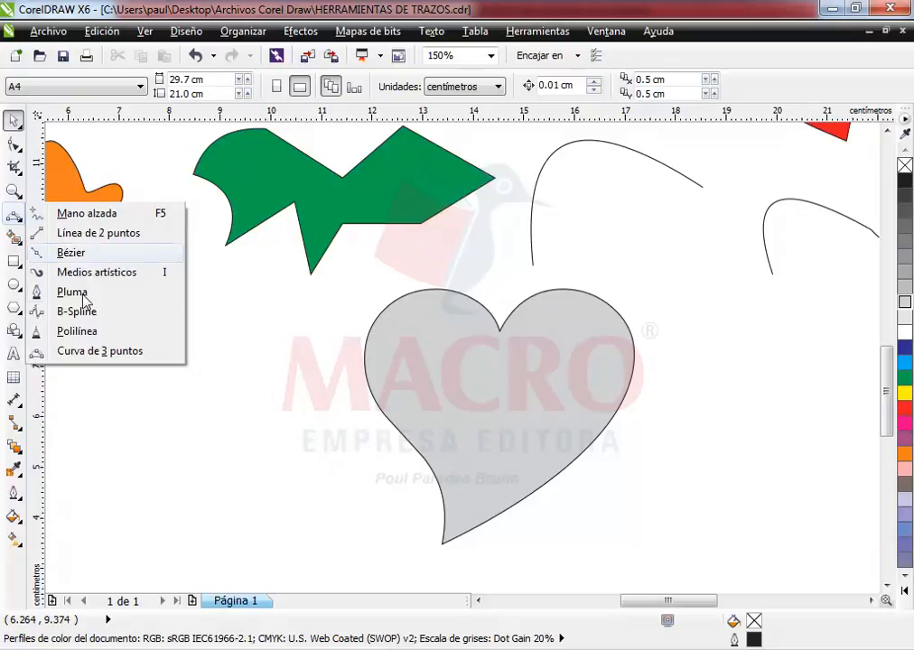
click(97, 351)
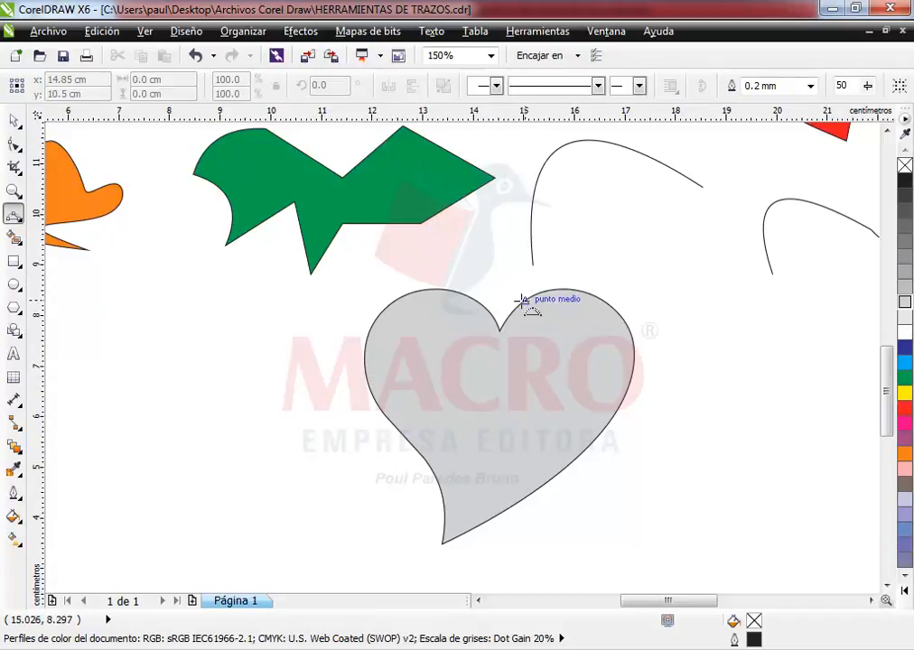
drag(622, 318, 525, 299)
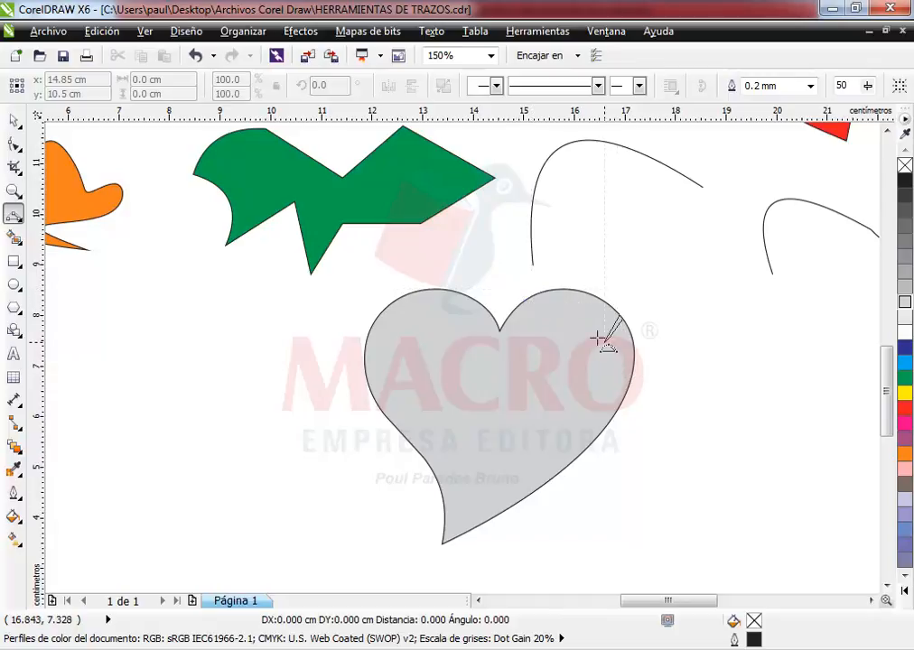
click(561, 347)
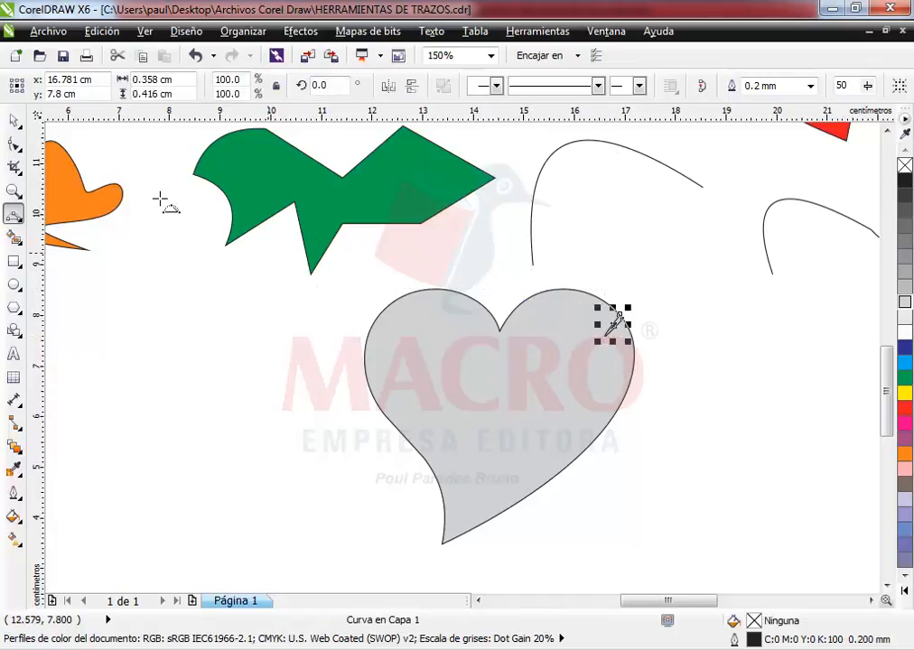
click(15, 121)
key(space)
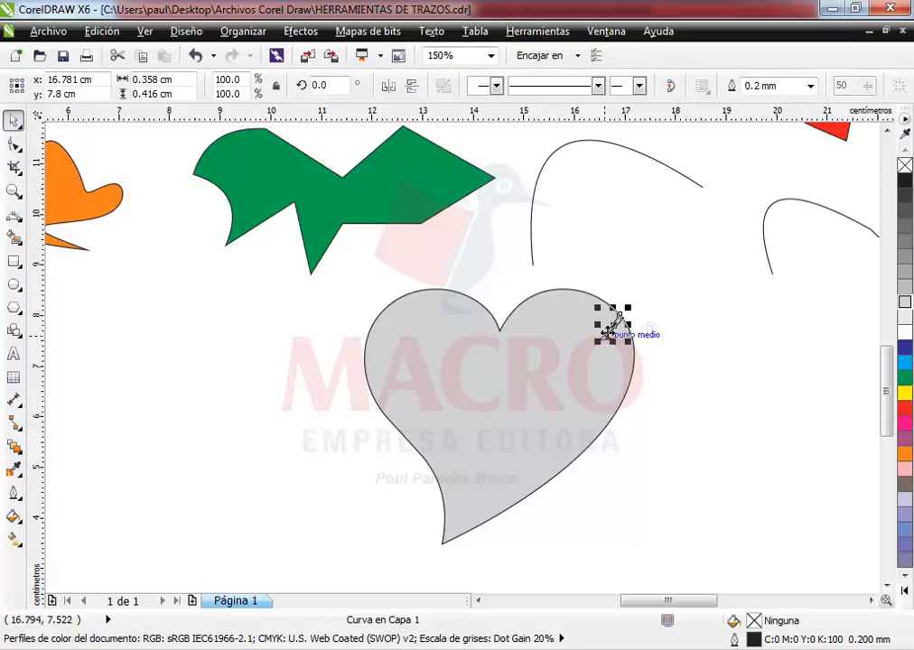
key(Delete)
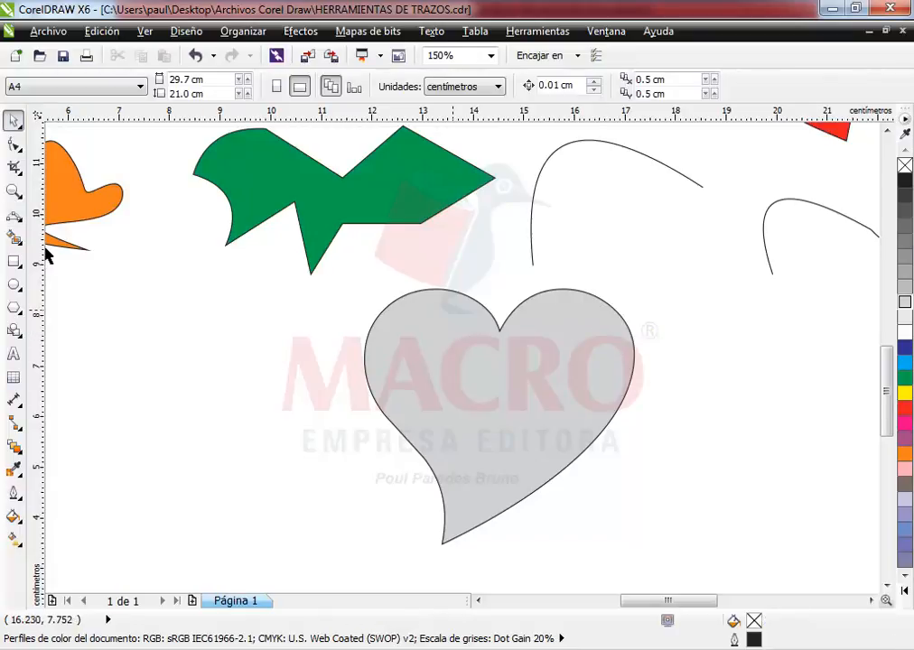
- Trace the heart's right lobe with a 3-Point Curve, about 2.2 by 1.4 cm, from its upper inner edge to the rightmost edge
click(13, 214)
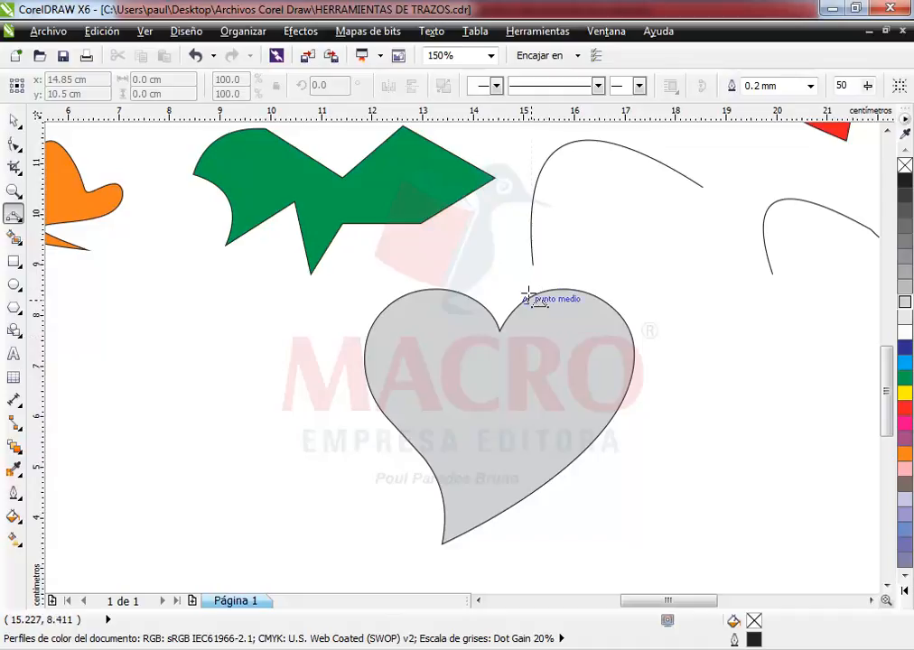
drag(527, 299, 632, 362)
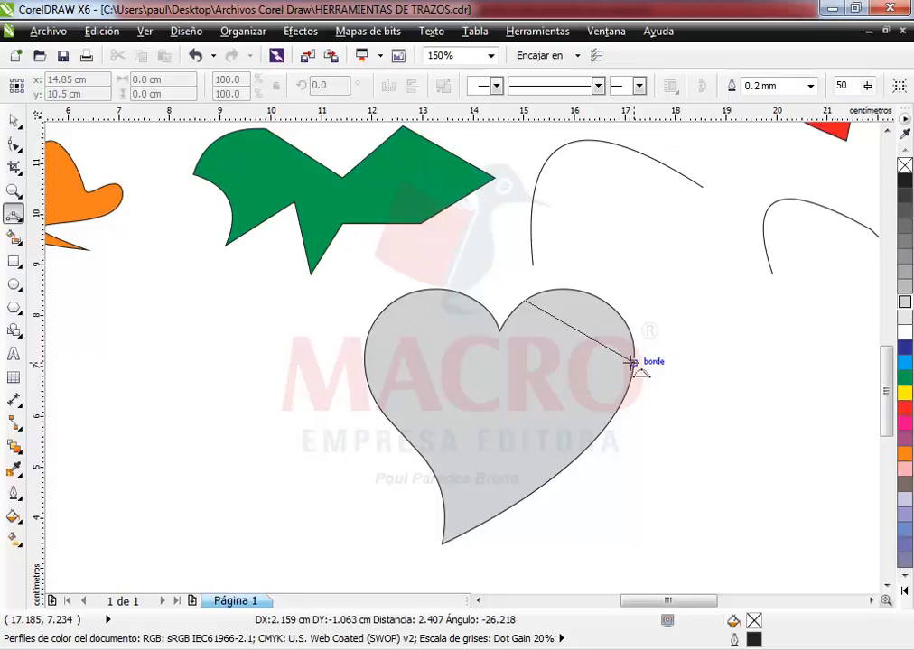
drag(632, 362, 632, 368)
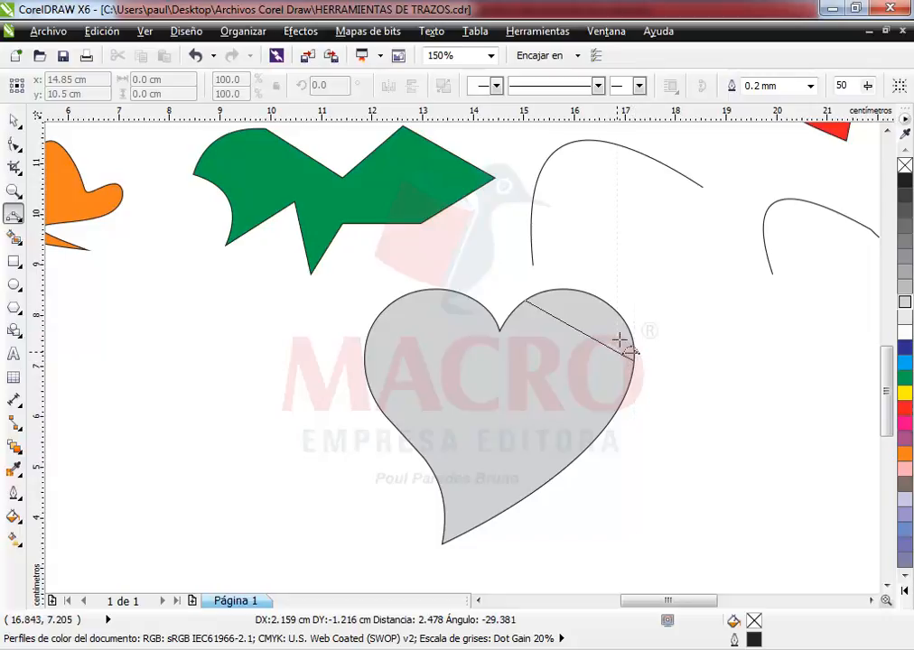
click(596, 295)
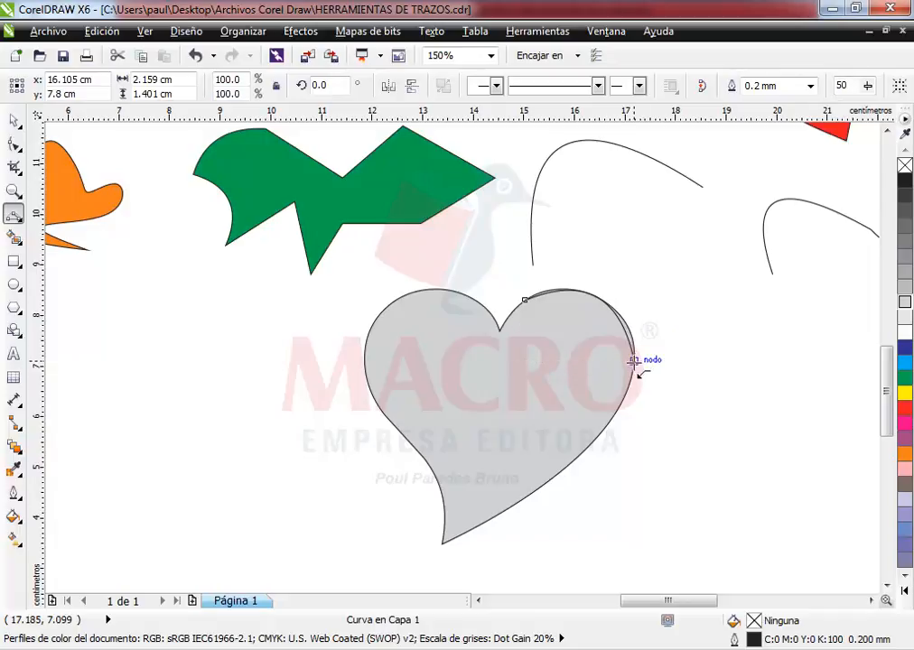
- Continue the traced curve with three connected 3-point segments down the heart's right side to its bottom tip
drag(604, 432, 607, 434)
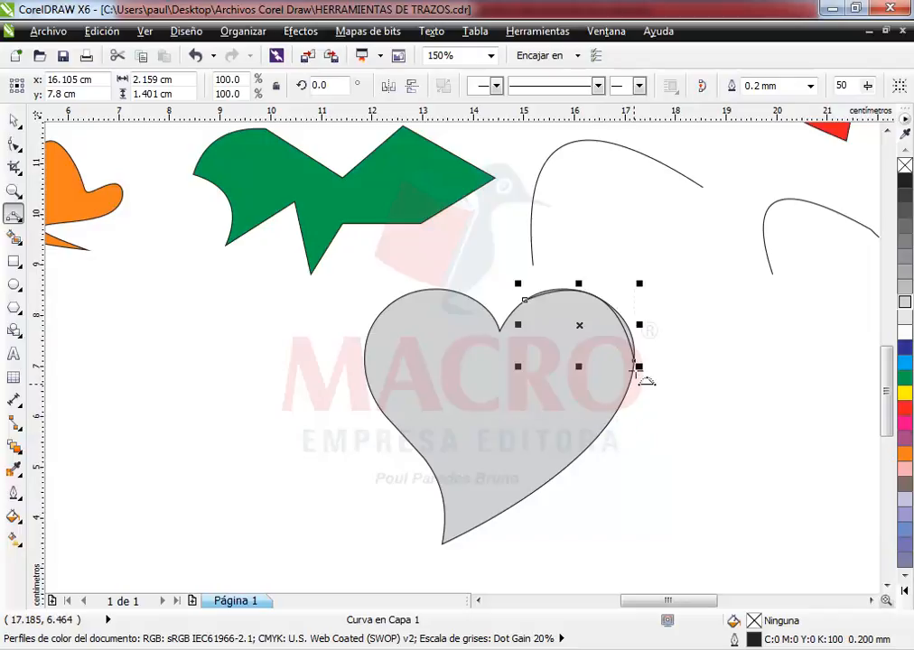
drag(633, 362, 601, 430)
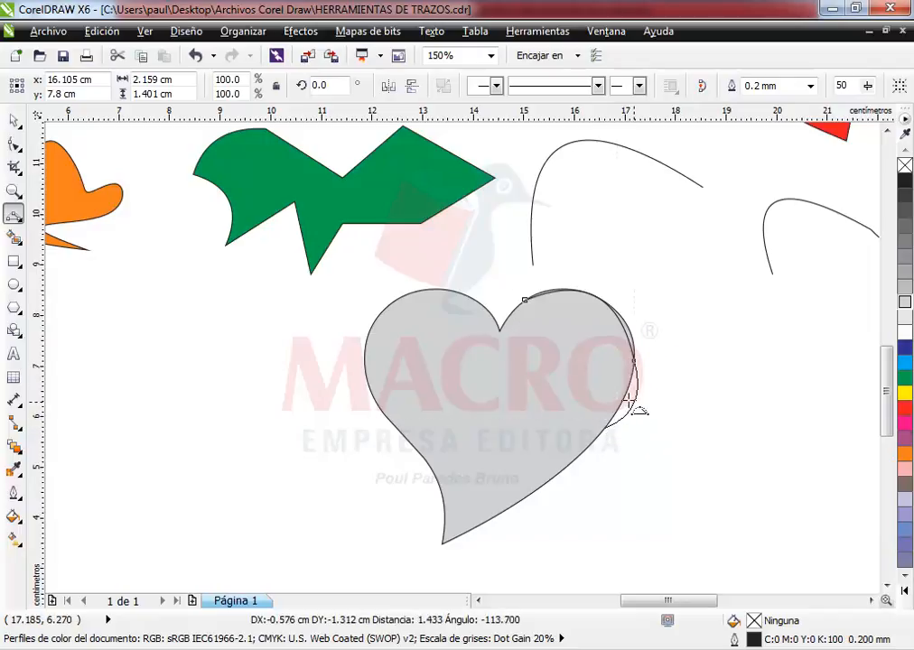
click(625, 393)
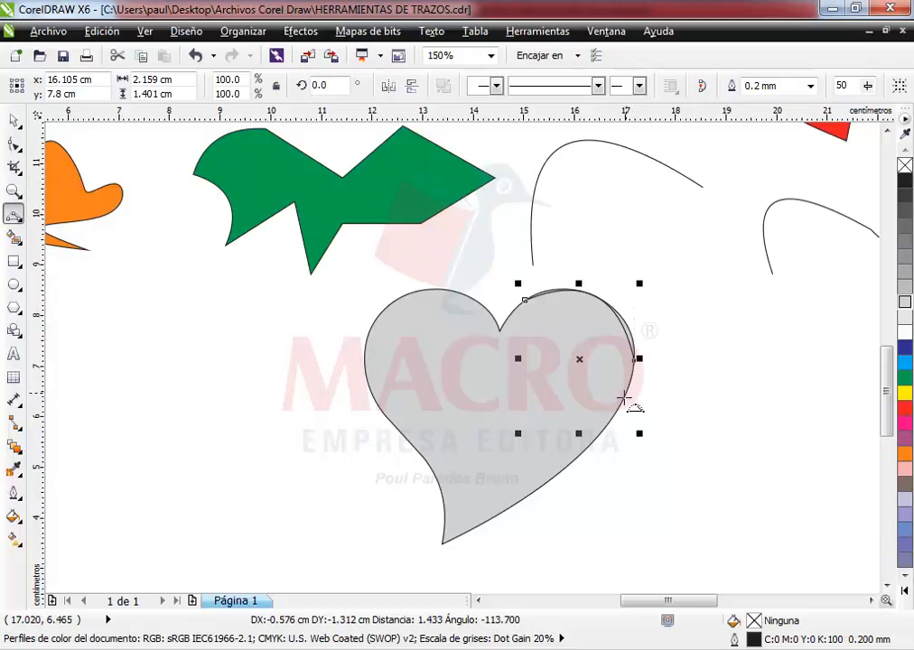
drag(603, 426, 532, 492)
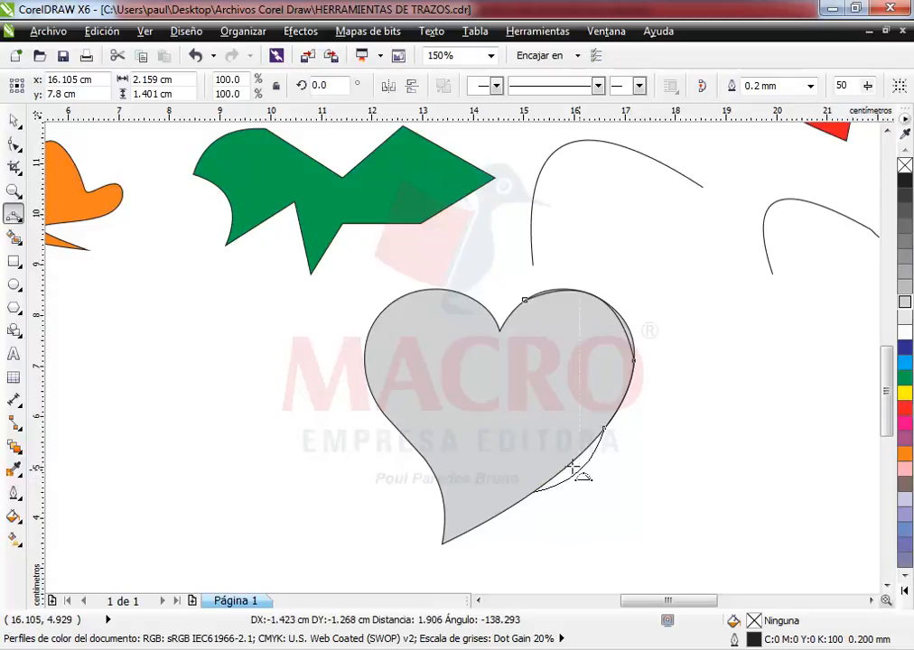
click(564, 426)
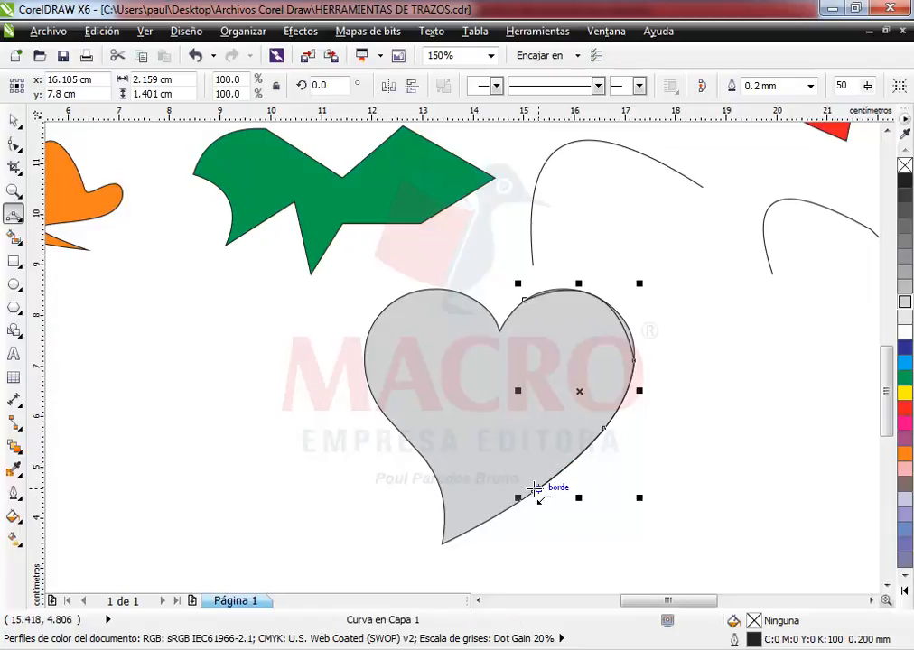
drag(532, 491, 442, 544)
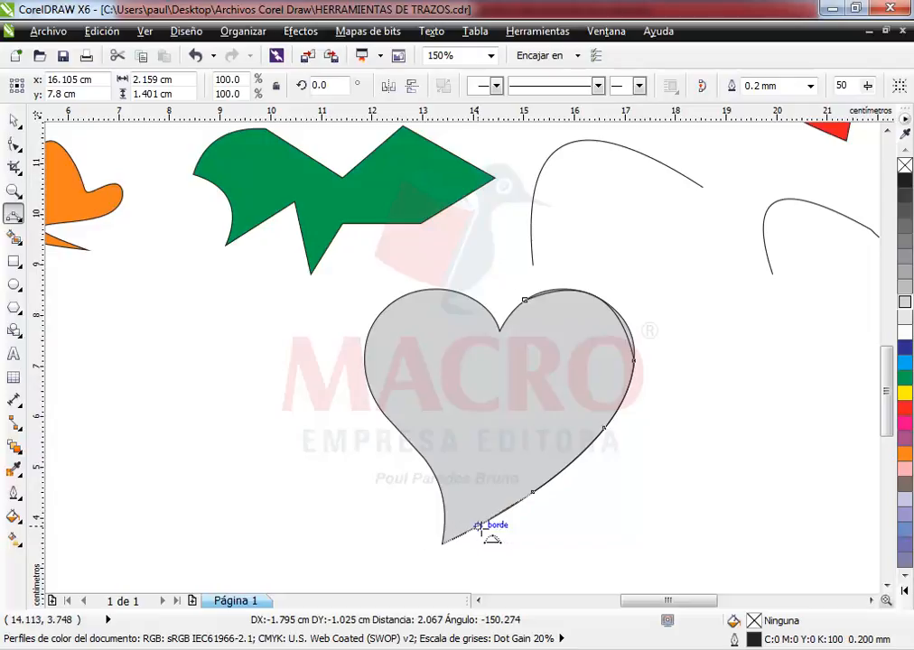
click(481, 524)
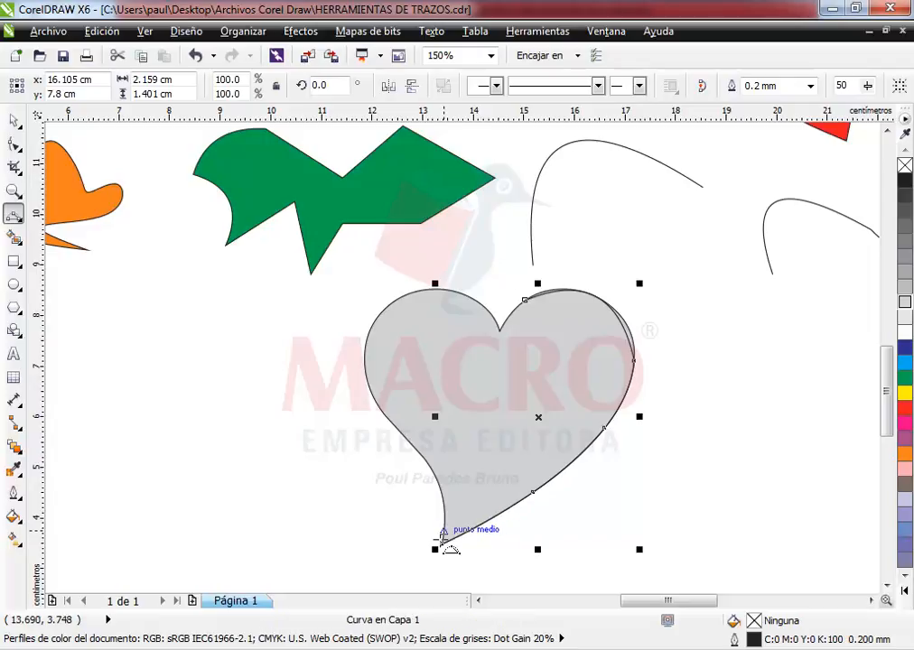
- Continue the traced curve with connected 3-point segments from the heart's bottom tip up its left side and over the left lobe
drag(442, 544, 385, 308)
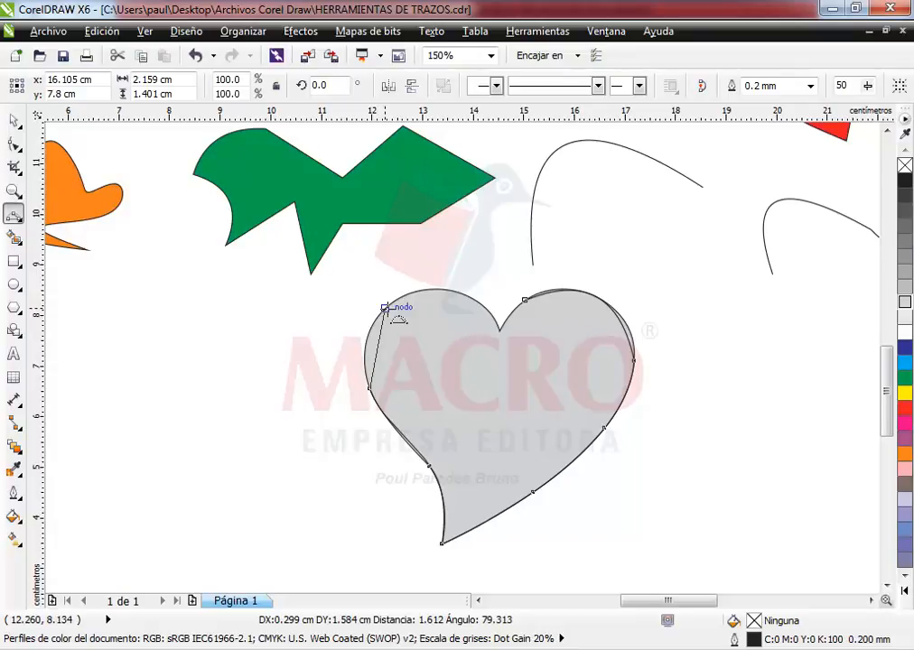
drag(383, 309, 384, 309)
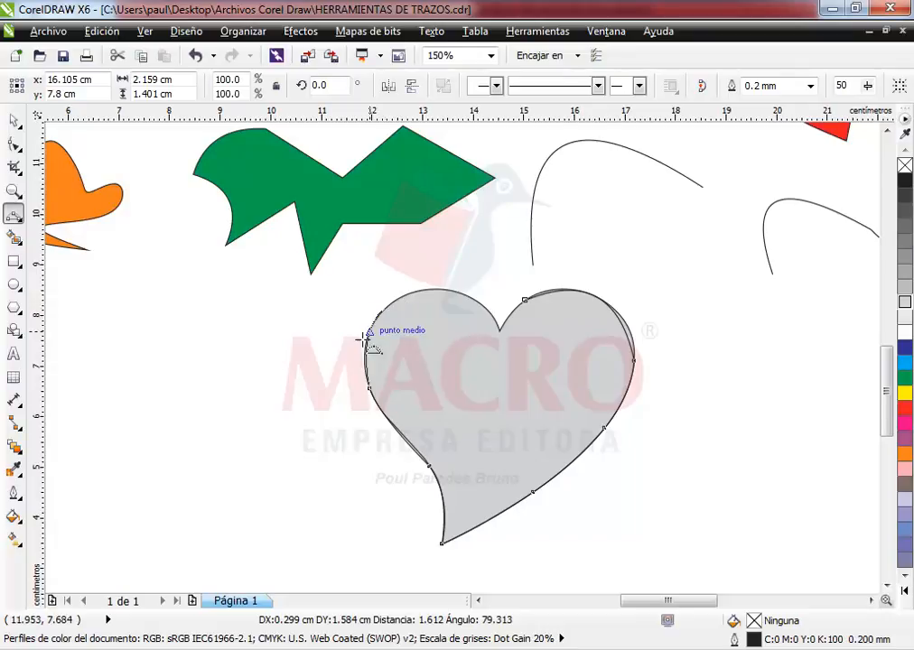
click(362, 343)
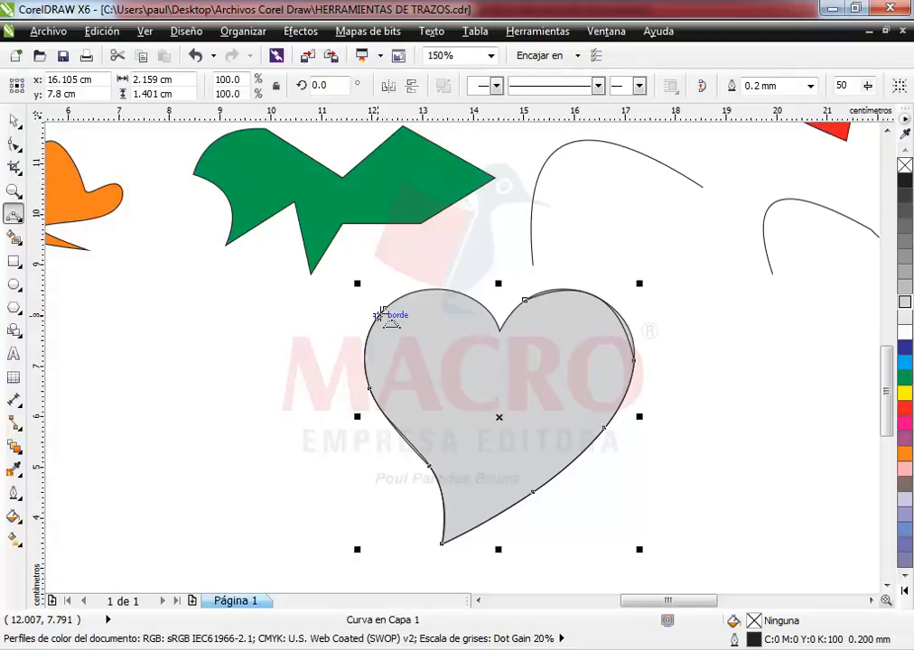
drag(384, 308, 466, 296)
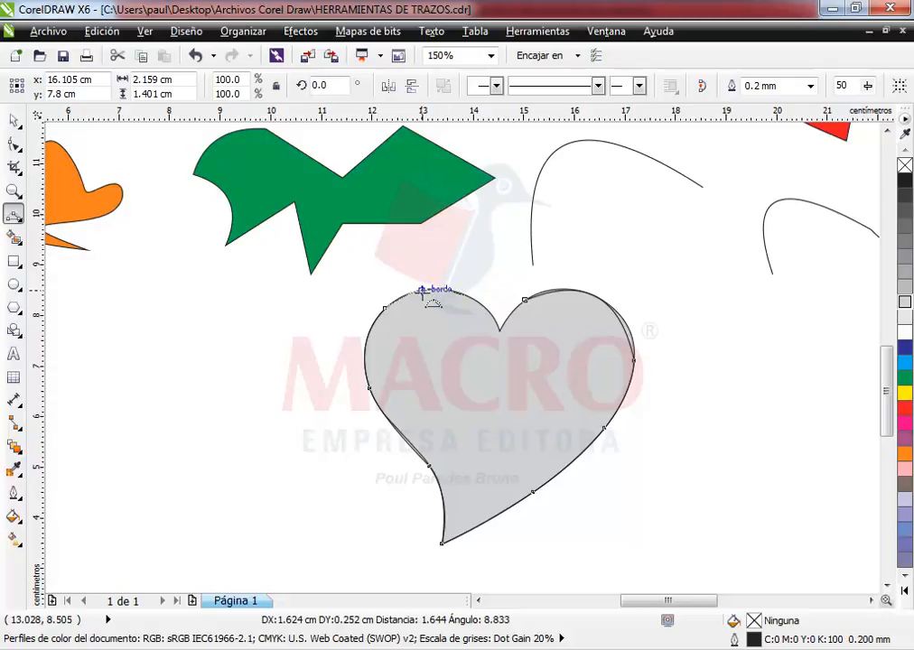
click(422, 292)
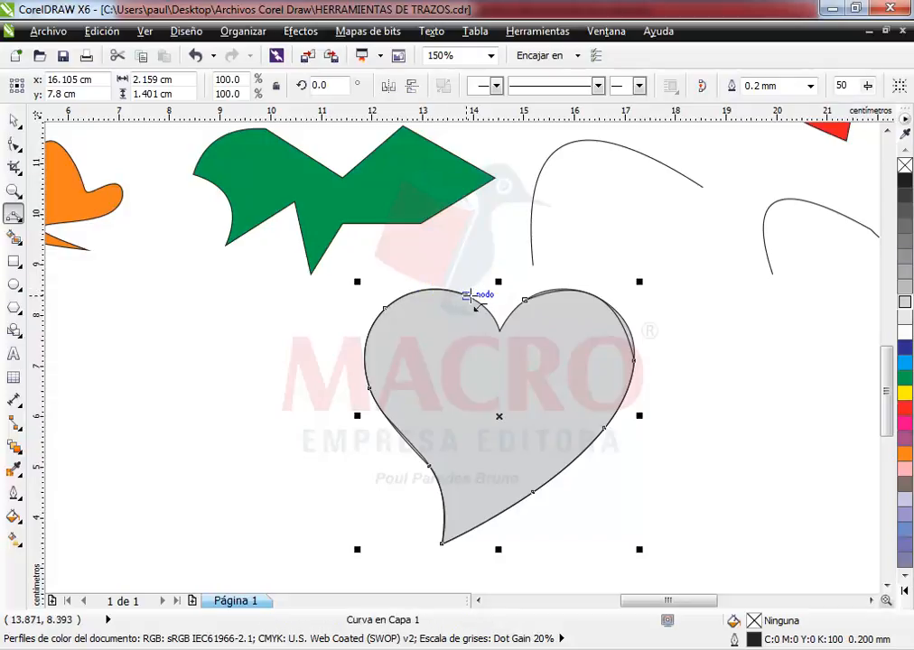
- Close the traced outline through the heart's central notch to its starting node and fill it with orange (C0 M60 Y100 K0)
drag(466, 296, 498, 331)
click(491, 315)
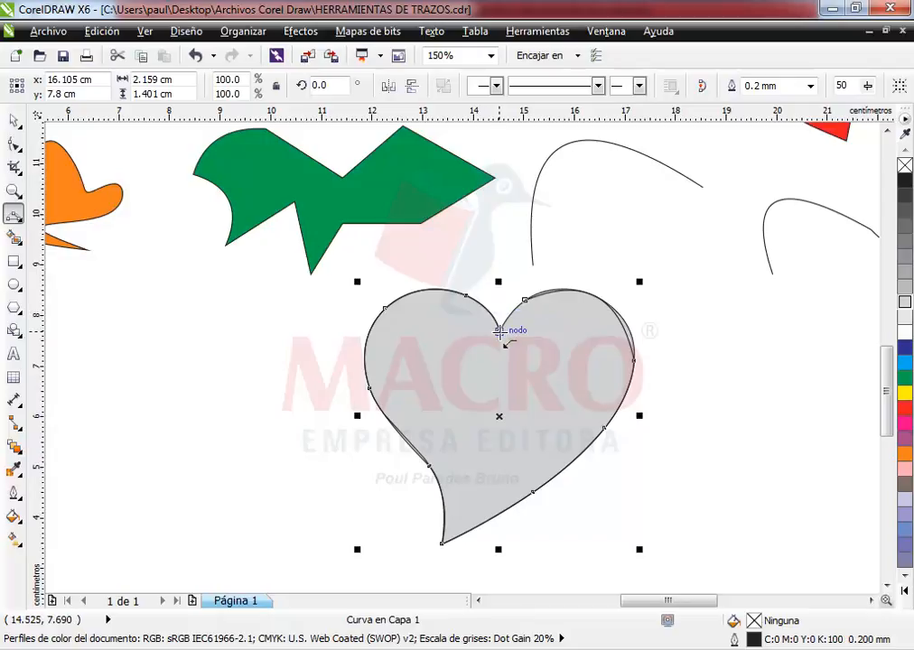
drag(500, 331, 521, 299)
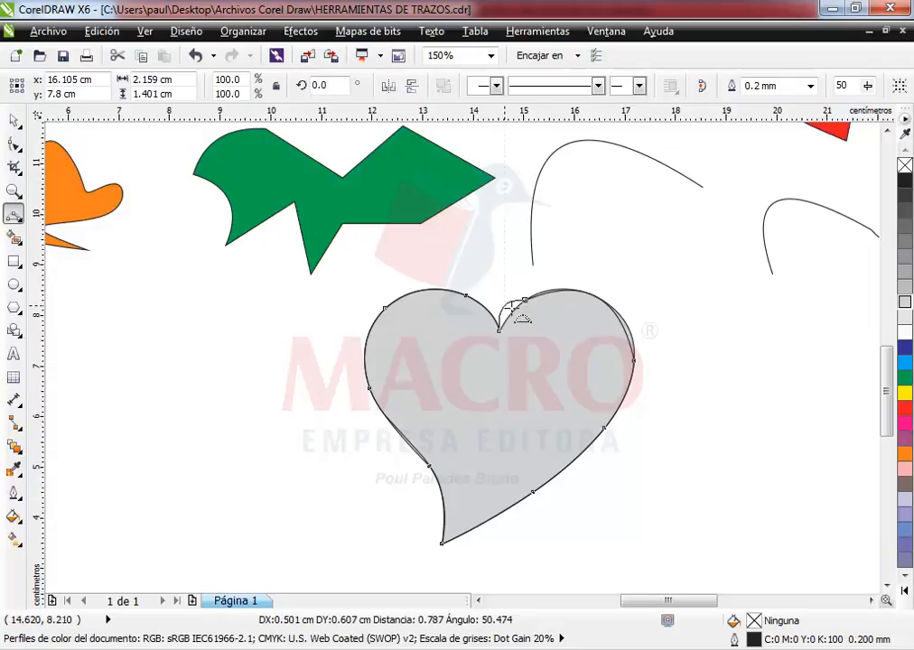
click(501, 312)
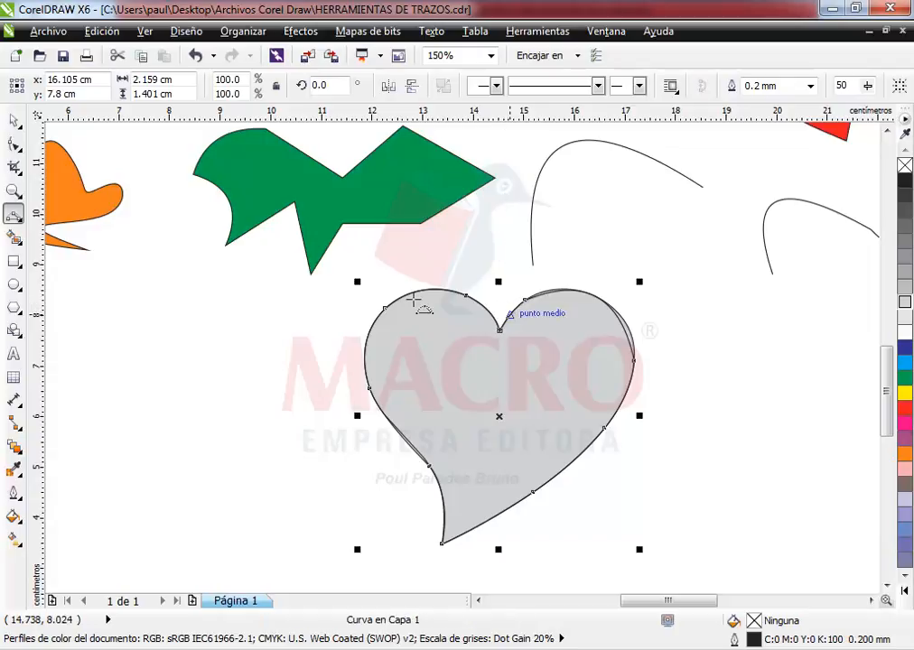
click(13, 120)
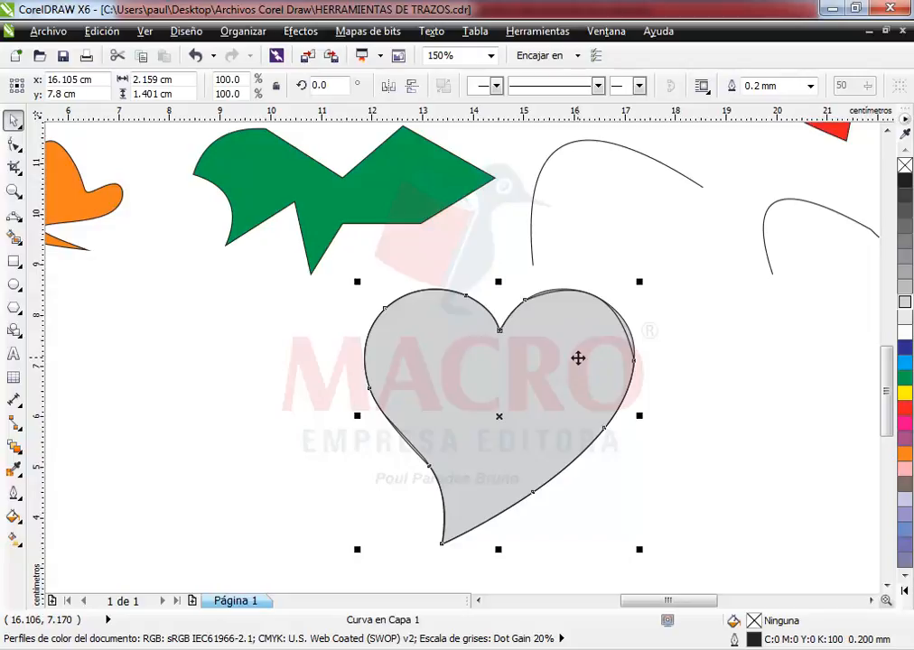
click(904, 453)
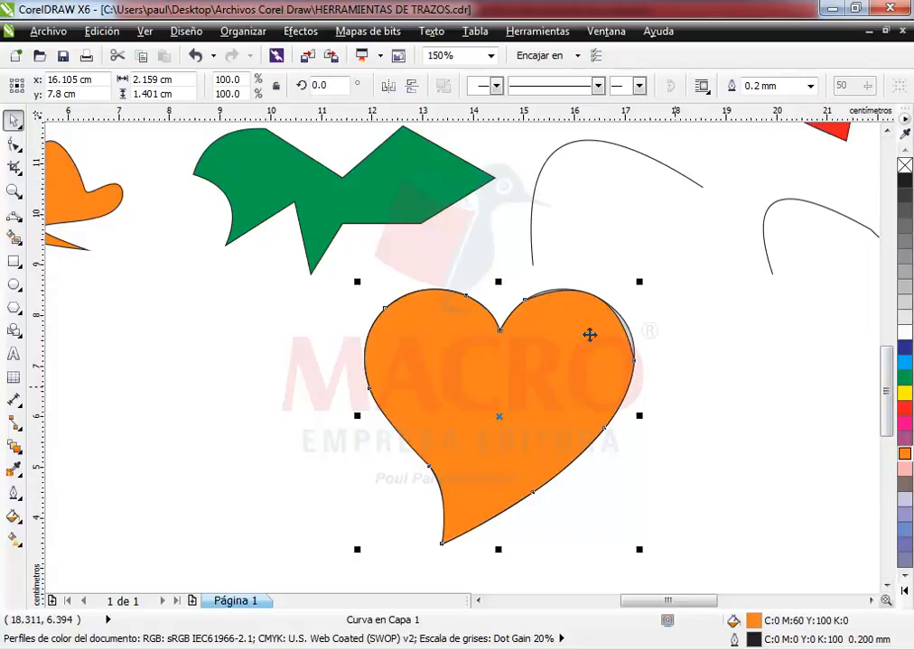
- Adjust the upper control handle of the traced heart's rightmost node so the curve follows the template's right edge
click(14, 146)
drag(506, 274, 660, 392)
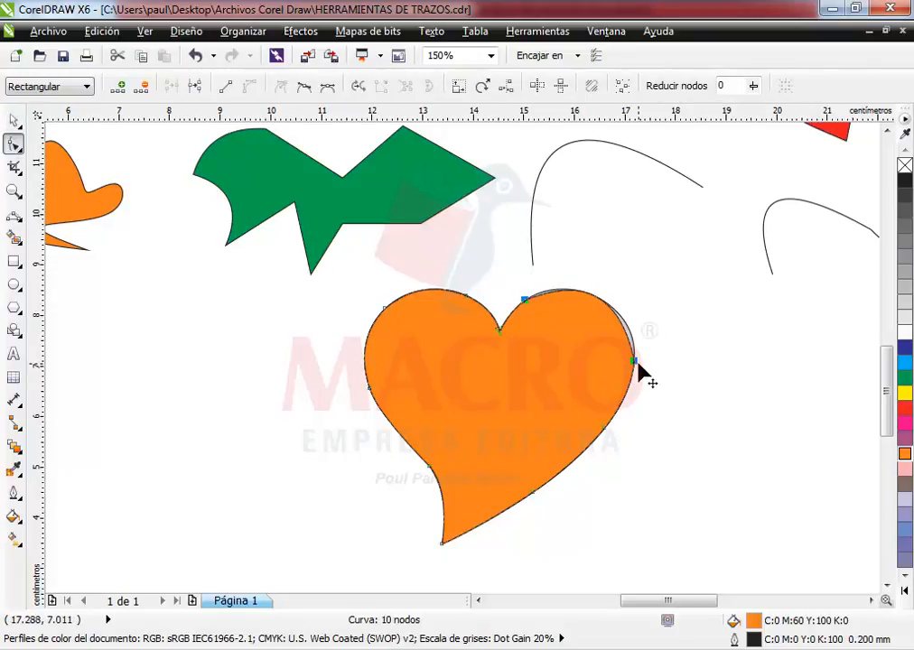
scroll(639, 372, up, 2)
drag(682, 324, 611, 377)
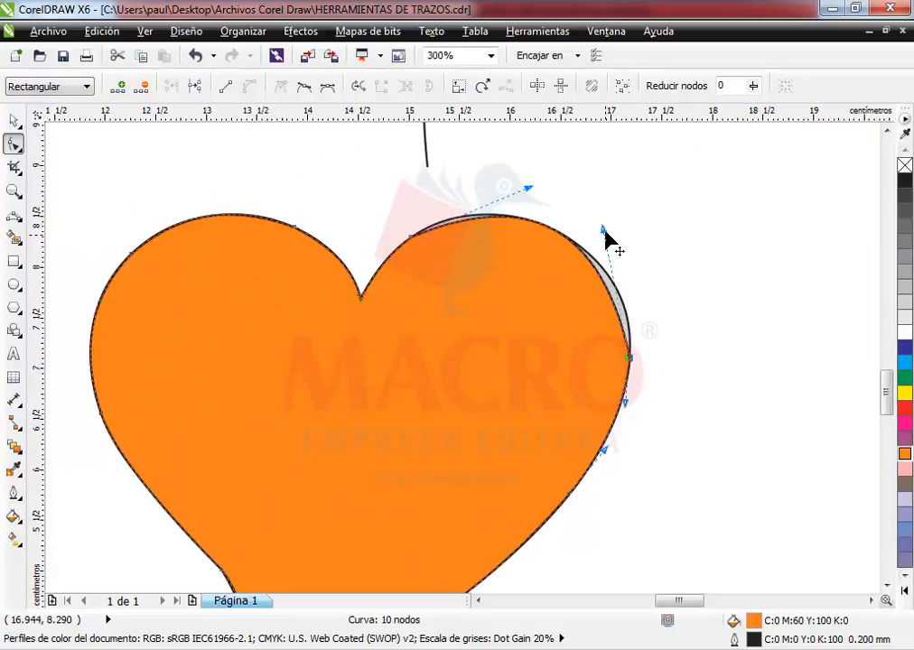
drag(605, 232, 630, 237)
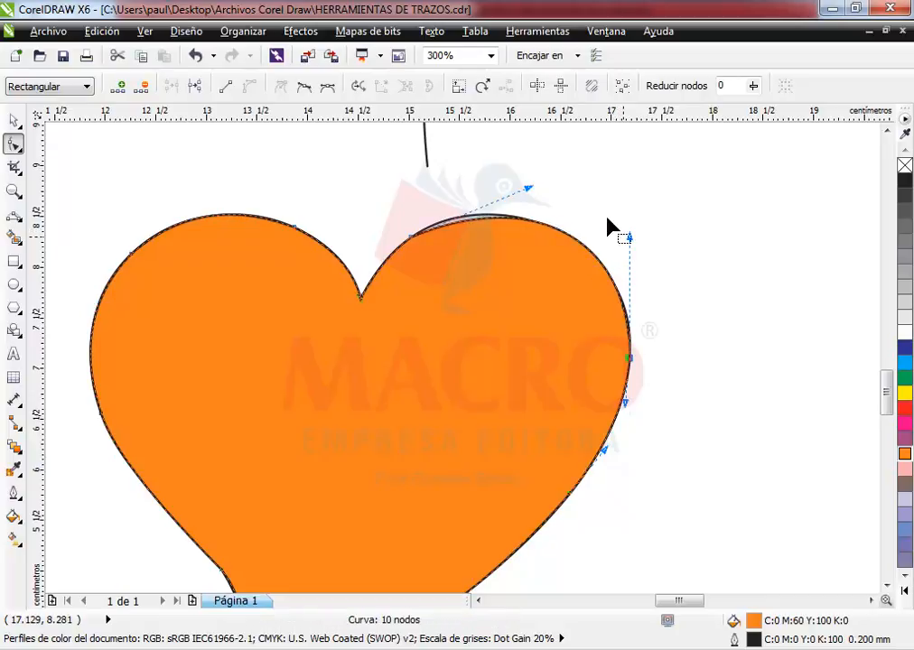
- Adjust the control handle of the node at the right lobe's upper inner edge to match the template, and deselect the heart
drag(530, 191, 507, 188)
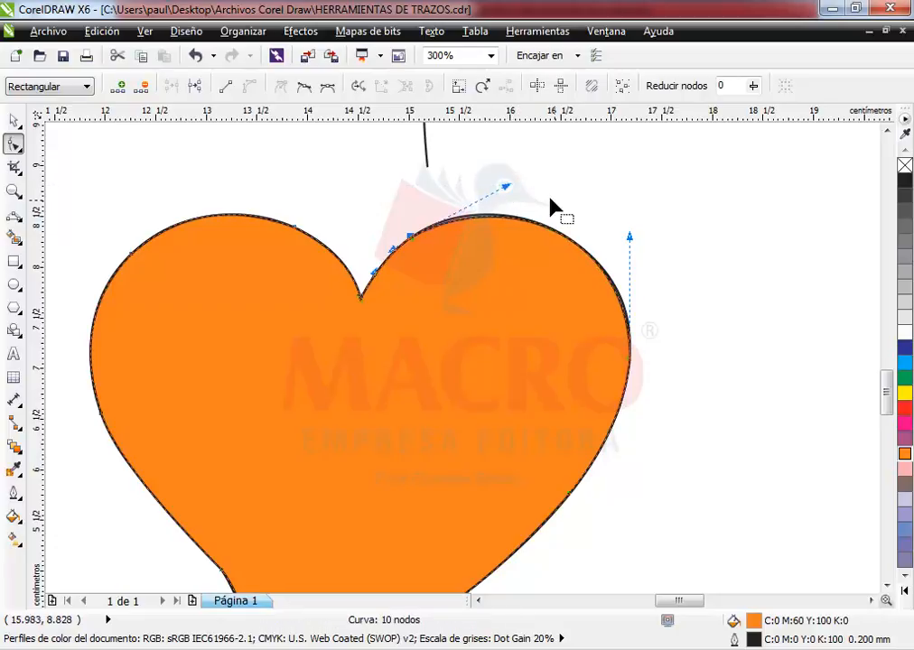
drag(510, 187, 475, 189)
drag(380, 206, 469, 262)
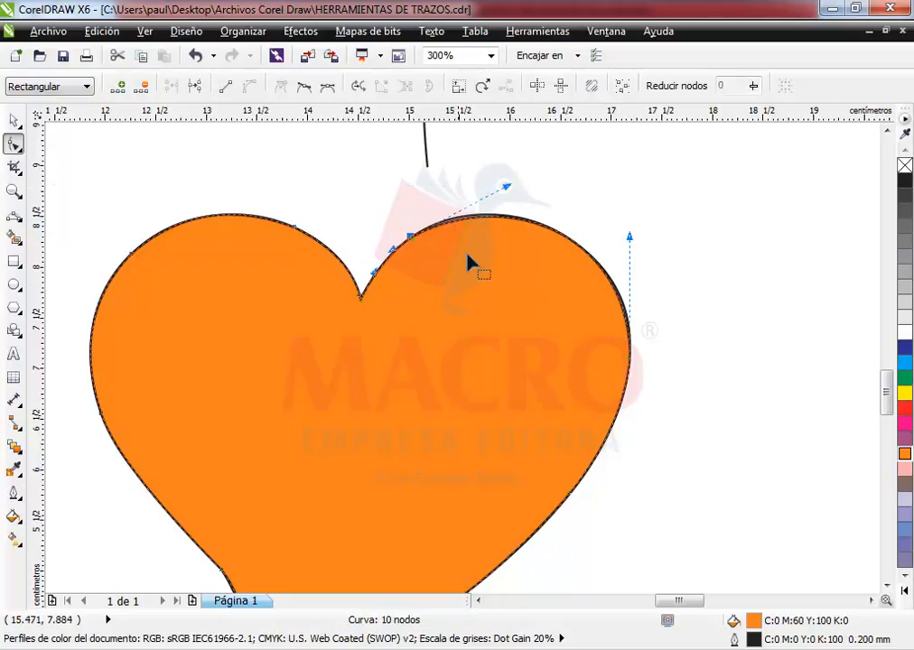
mouse_move(506, 187)
mouse_down()
mouse_move(511, 170)
mouse_move(501, 188)
mouse_up()
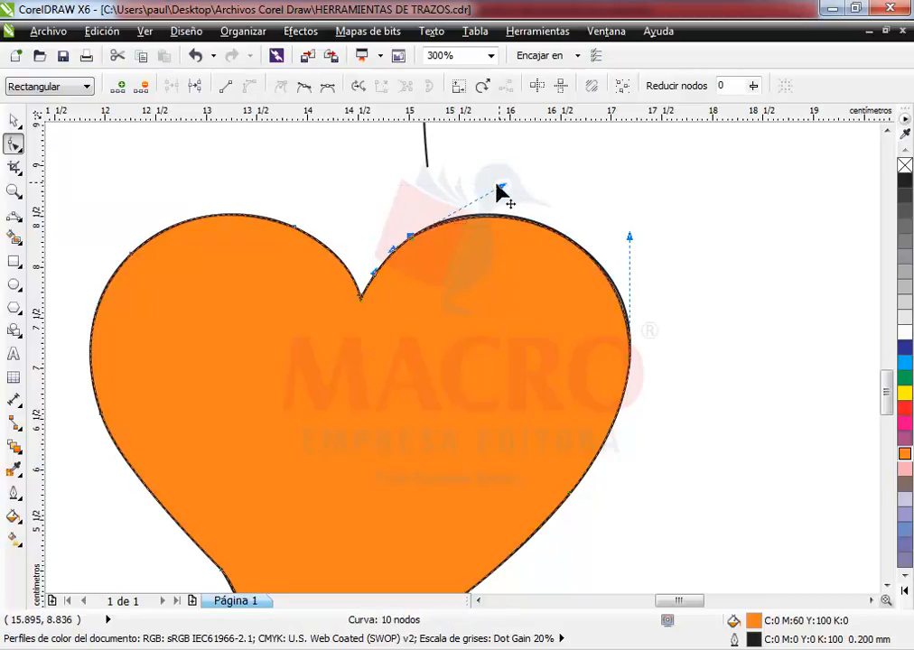
click(16, 125)
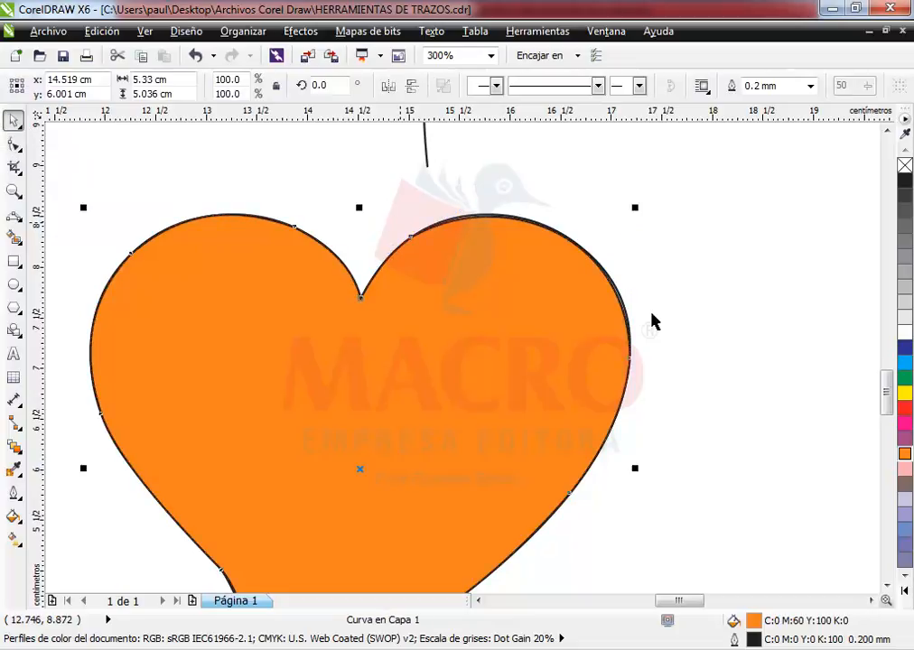
click(678, 342)
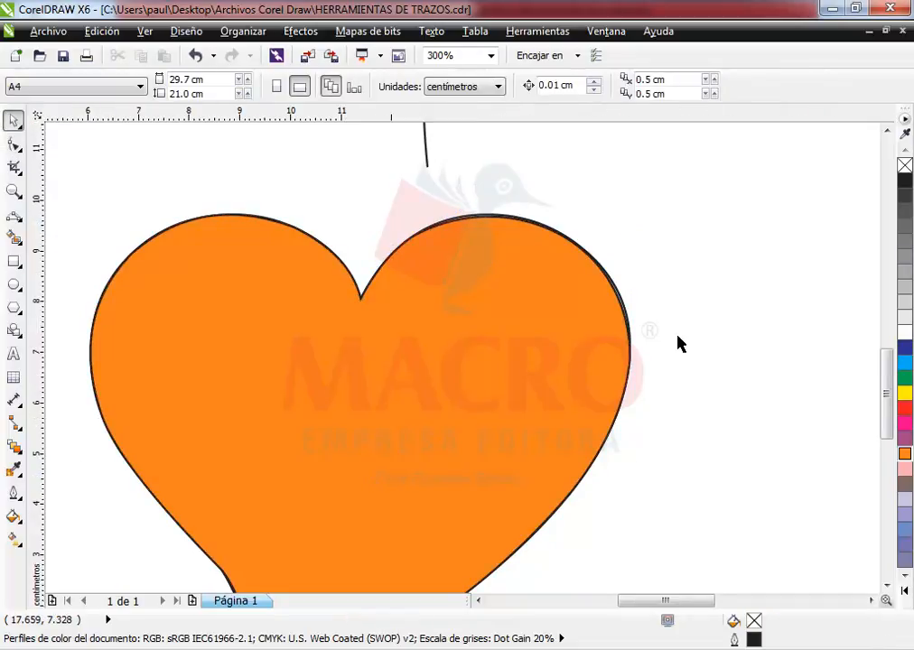
- Move the orange heart left, clear of the gray template, to about X 6.6 cm, Y 6.16 cm
scroll(679, 343, down, 2)
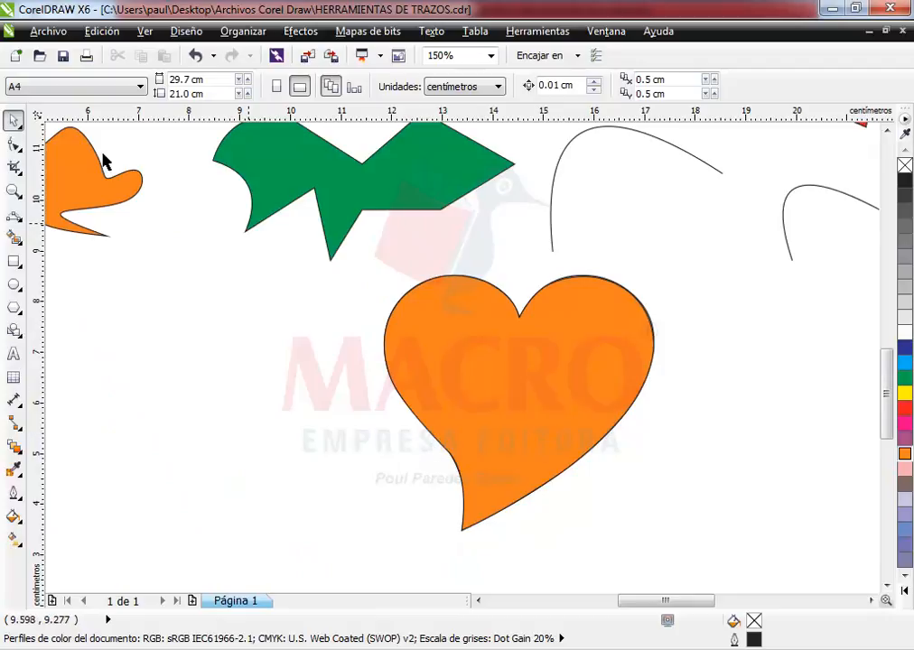
drag(474, 357, 214, 342)
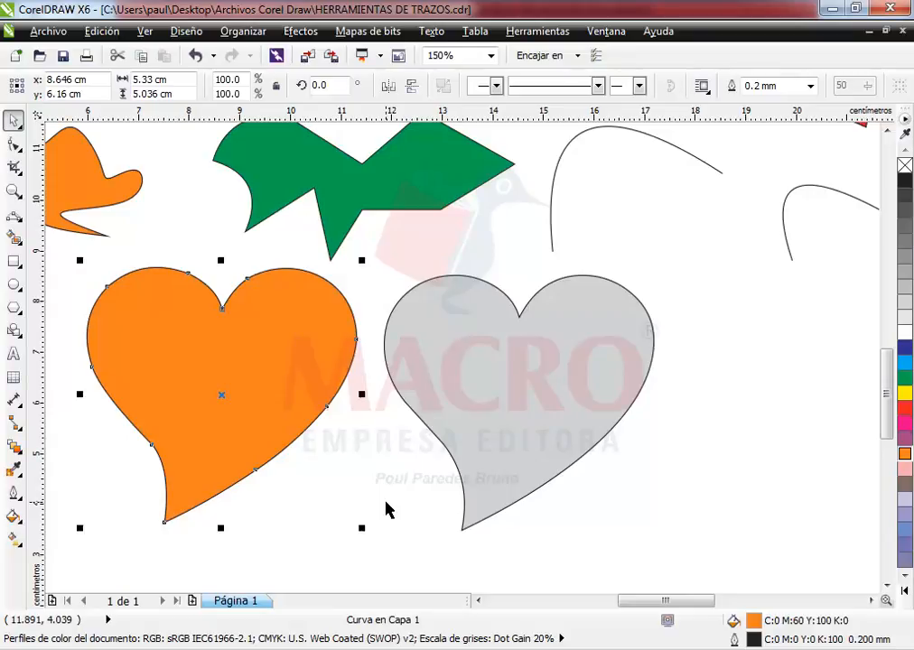
scroll(433, 516, down, 2)
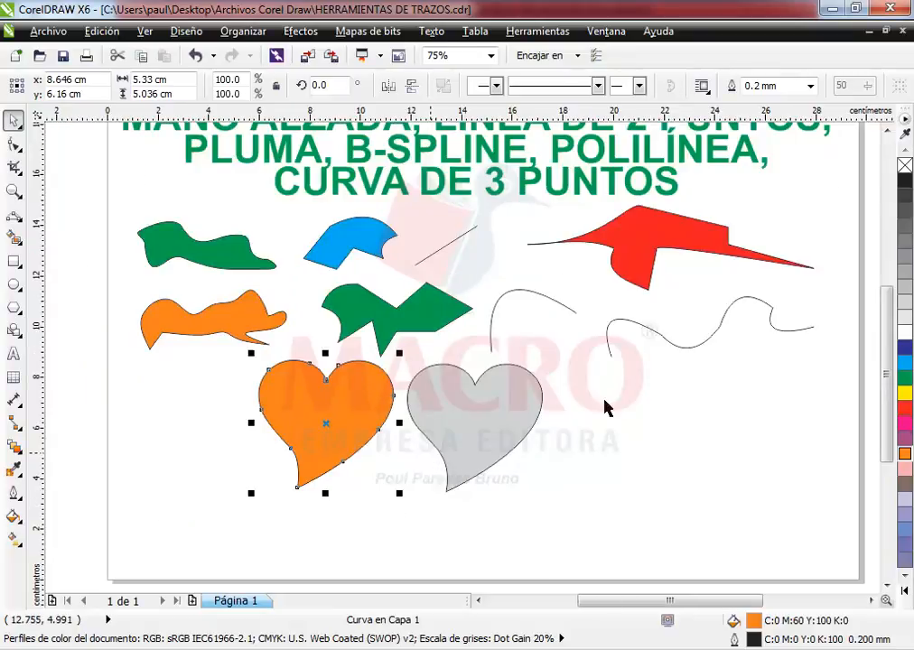
mouse_move(885, 329)
mouse_down()
mouse_move(883, 298)
mouse_move(885, 351)
mouse_up()
click(592, 487)
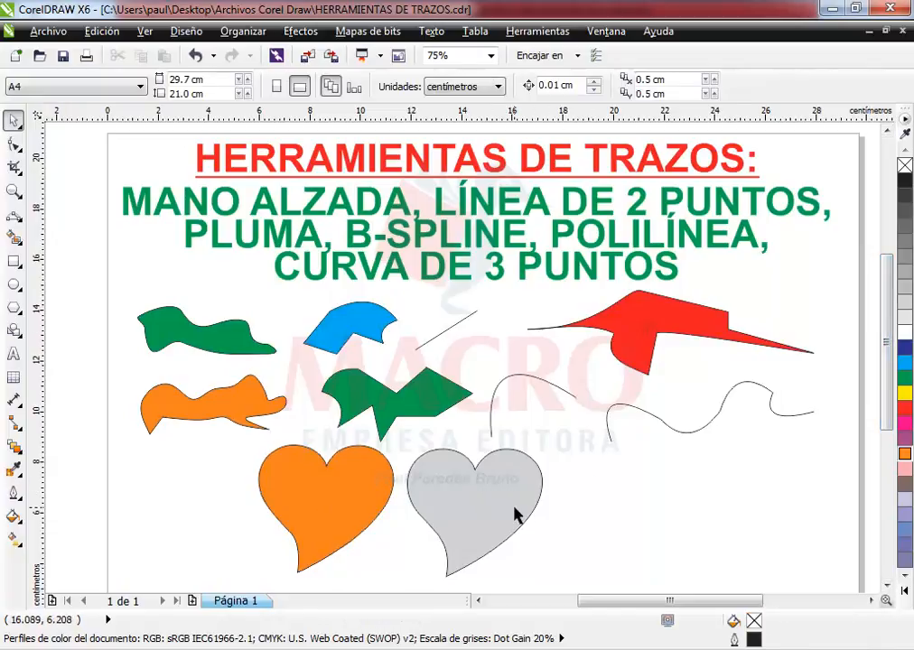
click(348, 496)
drag(349, 496, 297, 492)
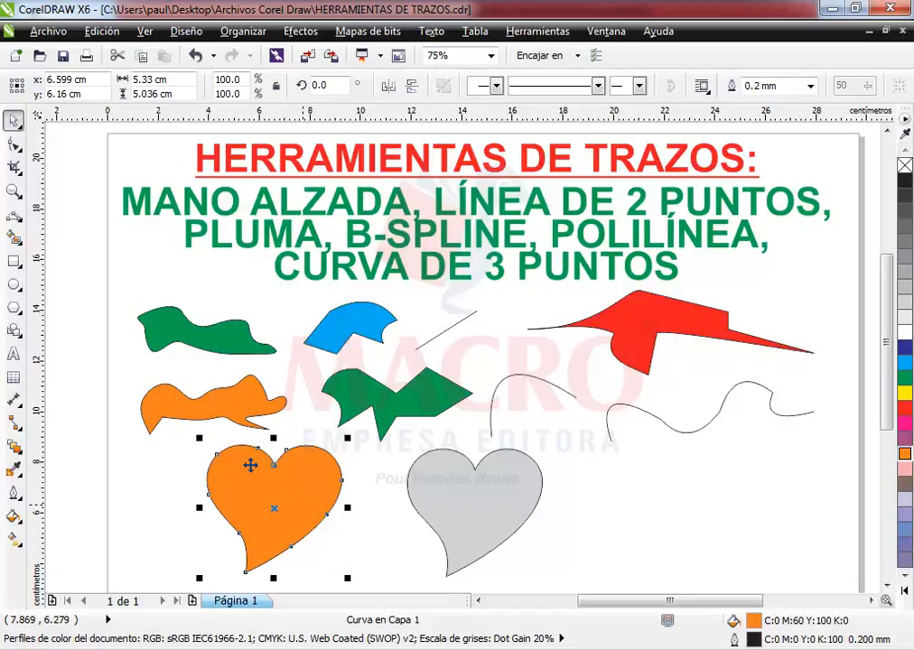
click(15, 217)
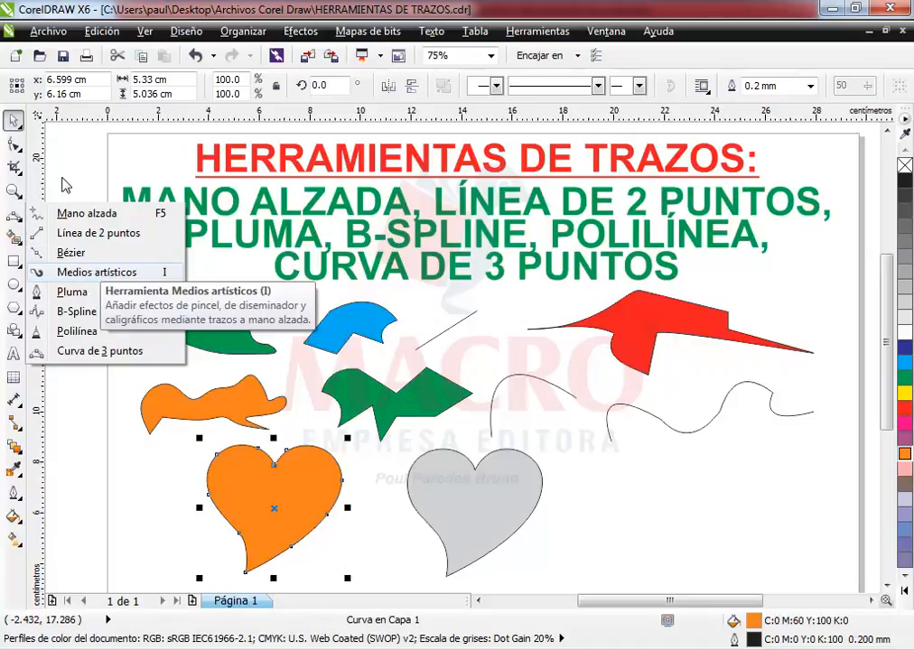
click(70, 152)
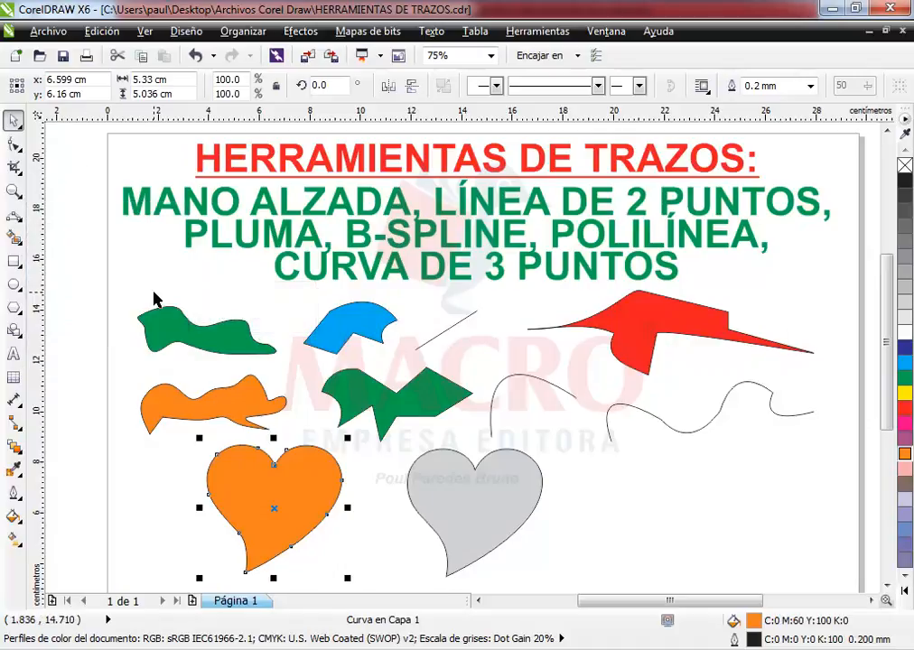